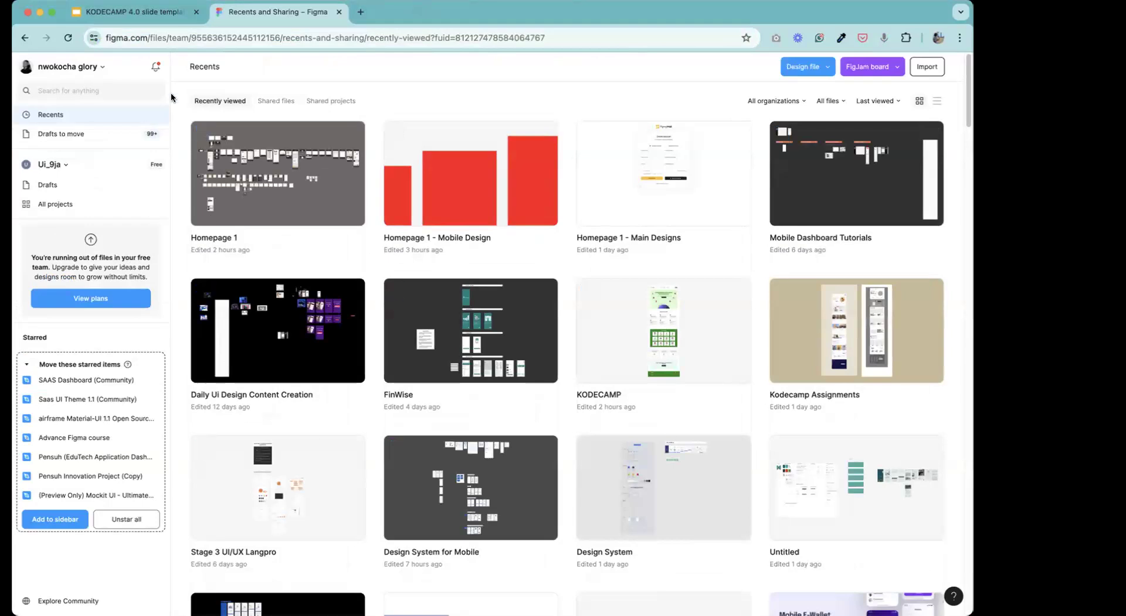
# Check the notifications list and open the newest reply on the KODECAMP file.
pyautogui.click(156, 67)
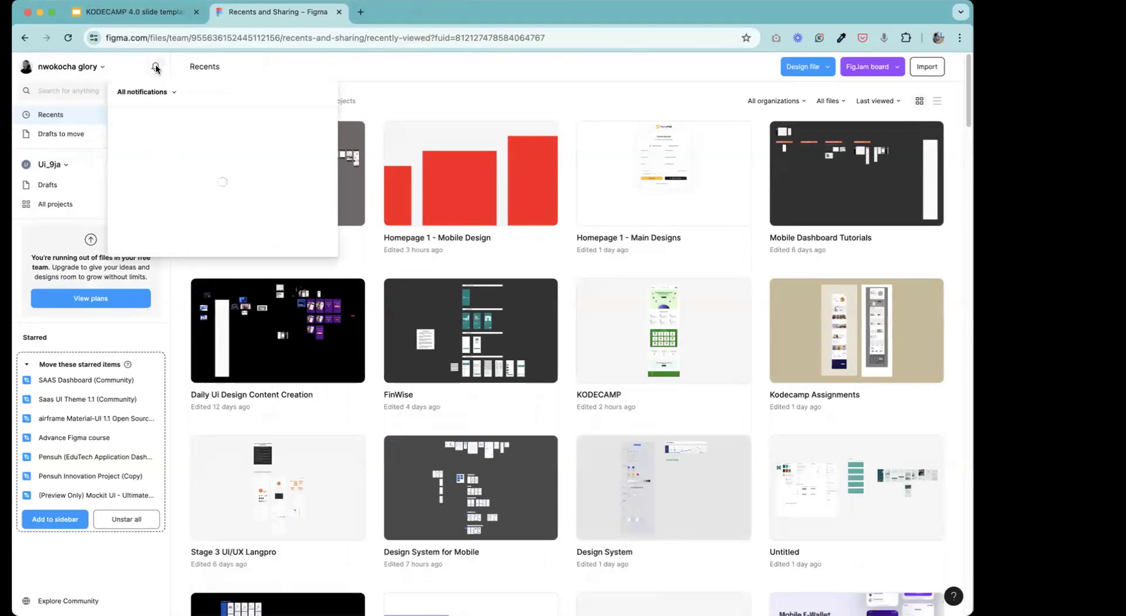
pyautogui.click(252, 179)
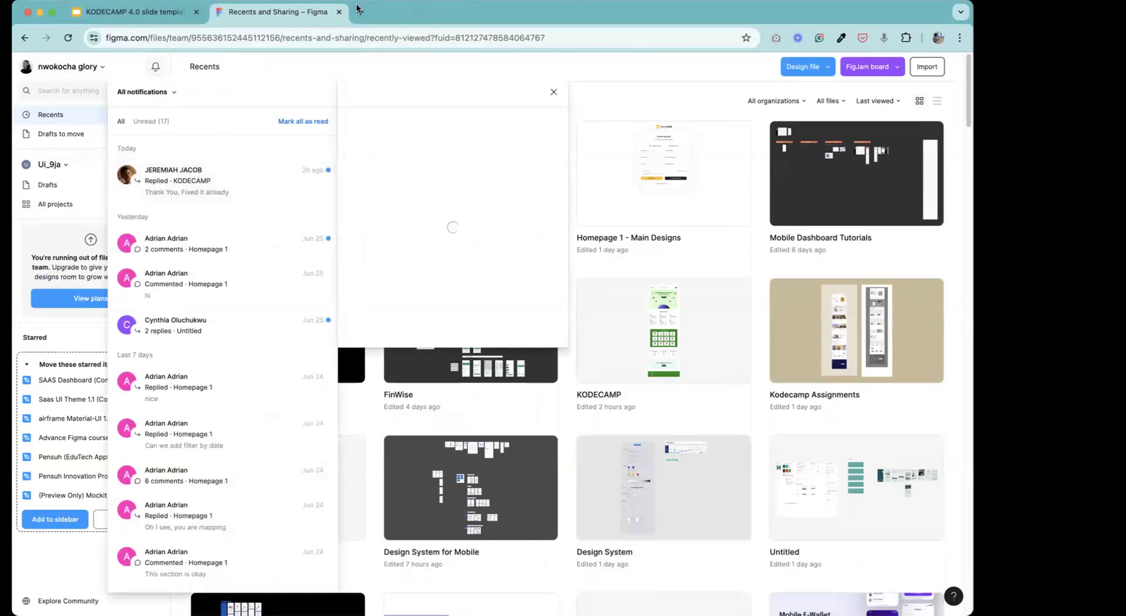
pyautogui.click(413, 66)
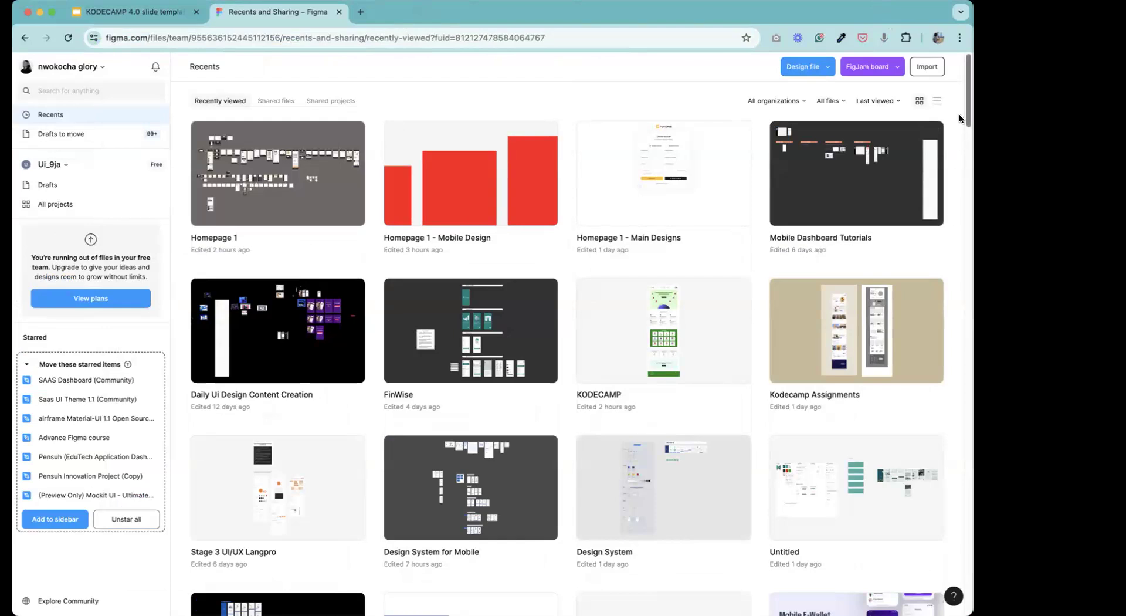
# Browse the recently viewed files and open the Mobile App Inspiration design file.
pyautogui.moveTo(969, 122)
pyautogui.mouseDown()
pyautogui.moveTo(953, 313)
pyautogui.moveTo(968, 124)
pyautogui.mouseUp()
pyautogui.scroll(3, 262, 219)
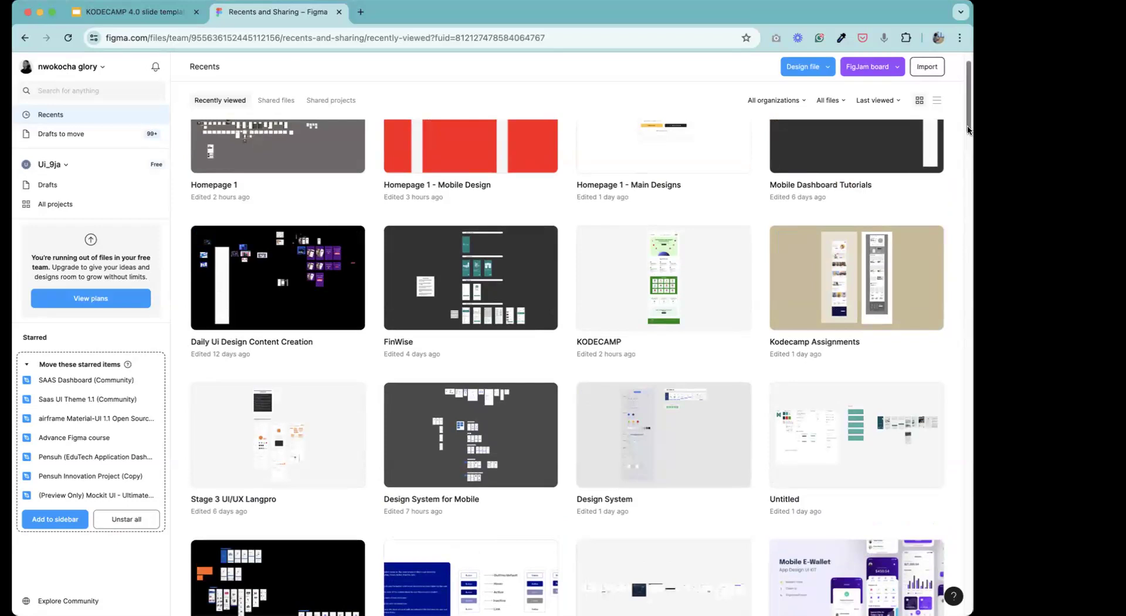
pyautogui.moveTo(968, 126); pyautogui.dragTo(952, 614)
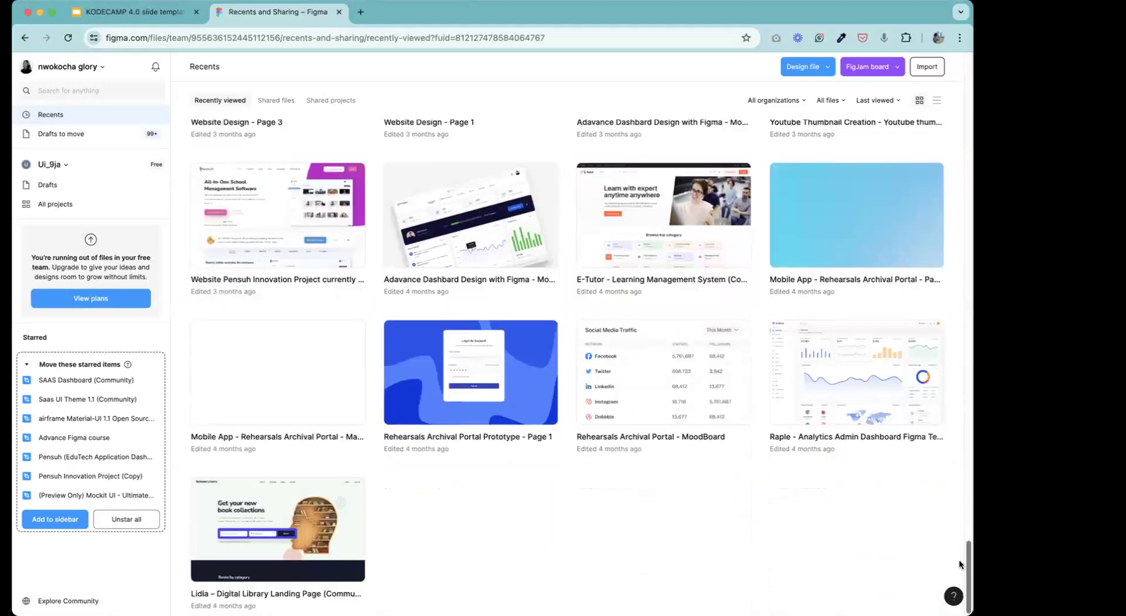
pyautogui.scroll(15, 960, 565)
pyautogui.scroll(9, 972, 498)
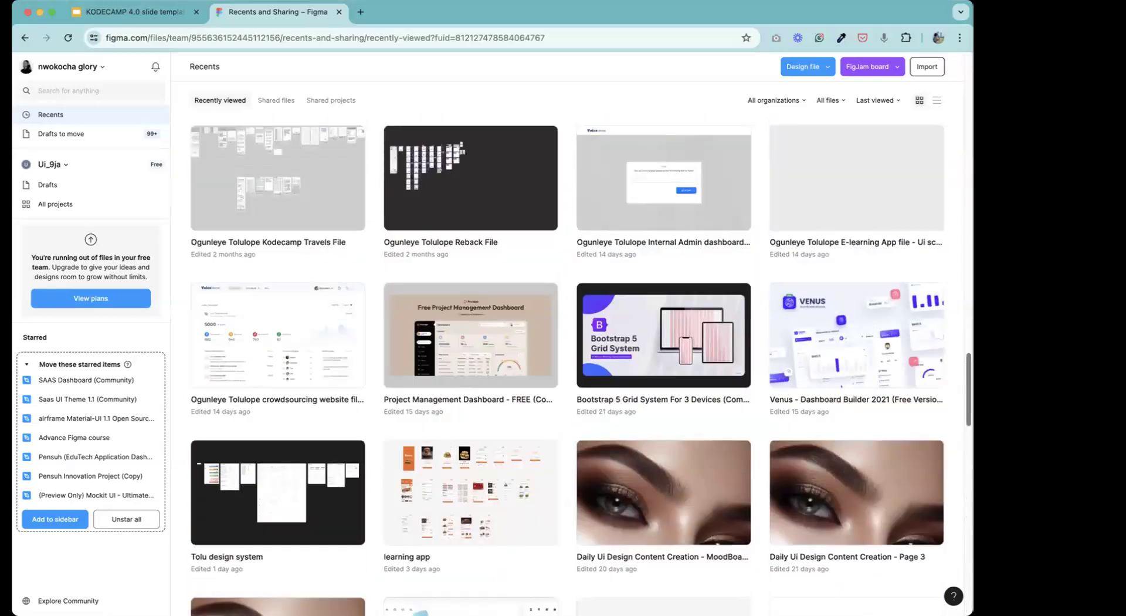
pyautogui.scroll(6, 567, 366)
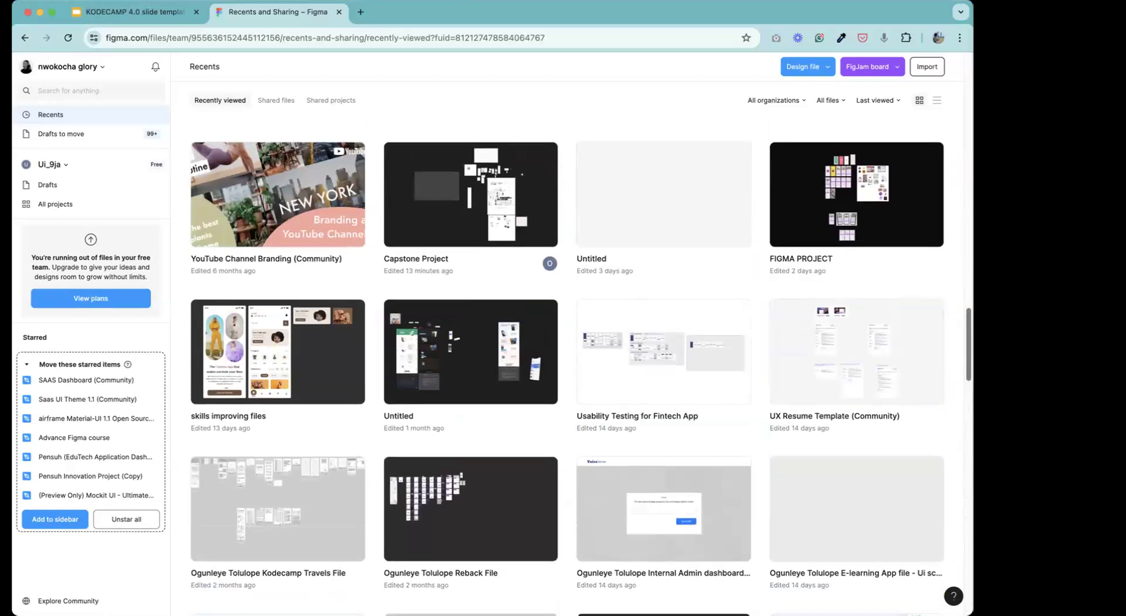
pyautogui.scroll(5, 581, 367)
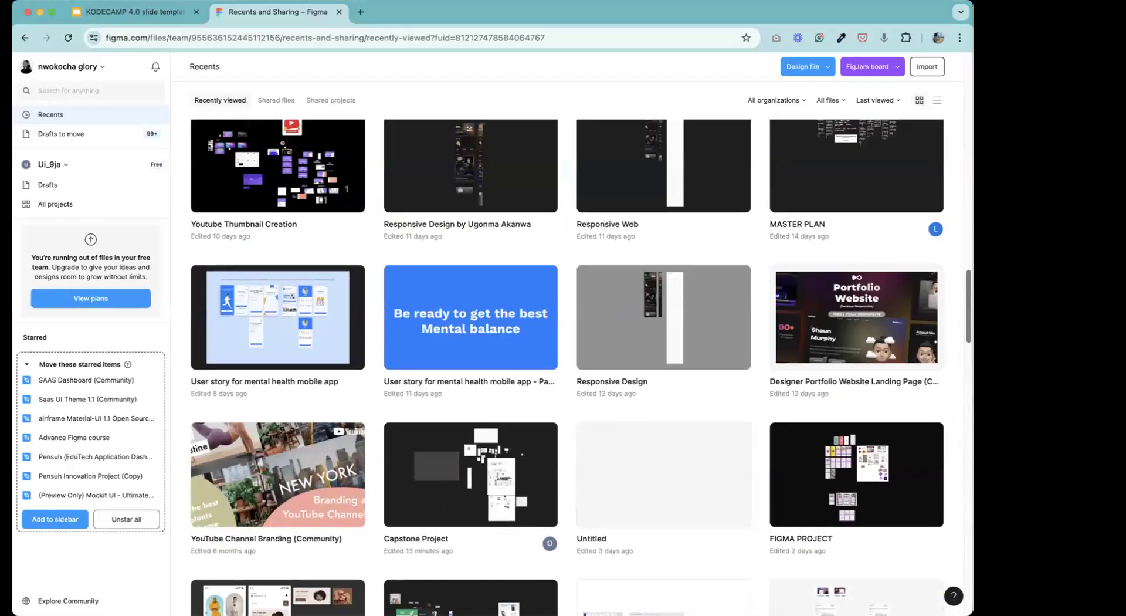
pyautogui.scroll(2, 581, 367)
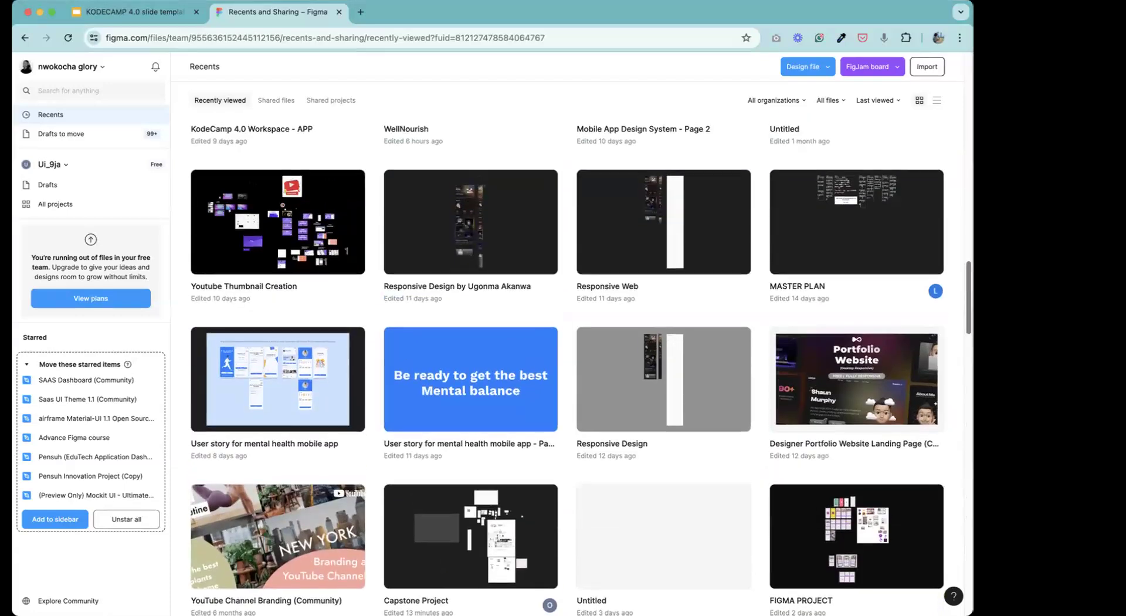
pyautogui.scroll(2, 568, 364)
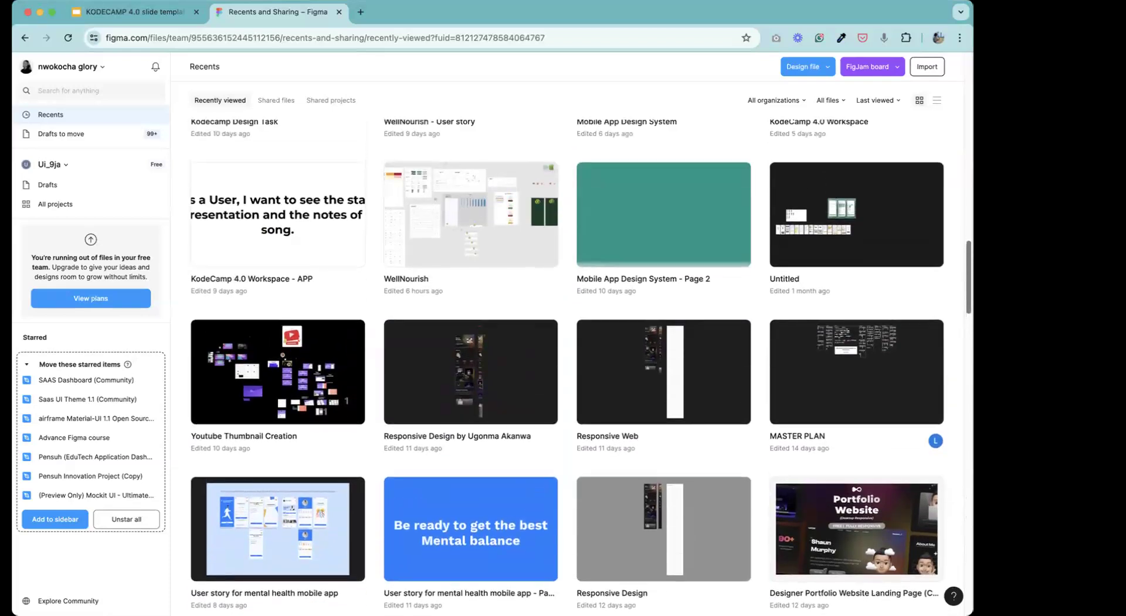
pyautogui.scroll(3, 567, 364)
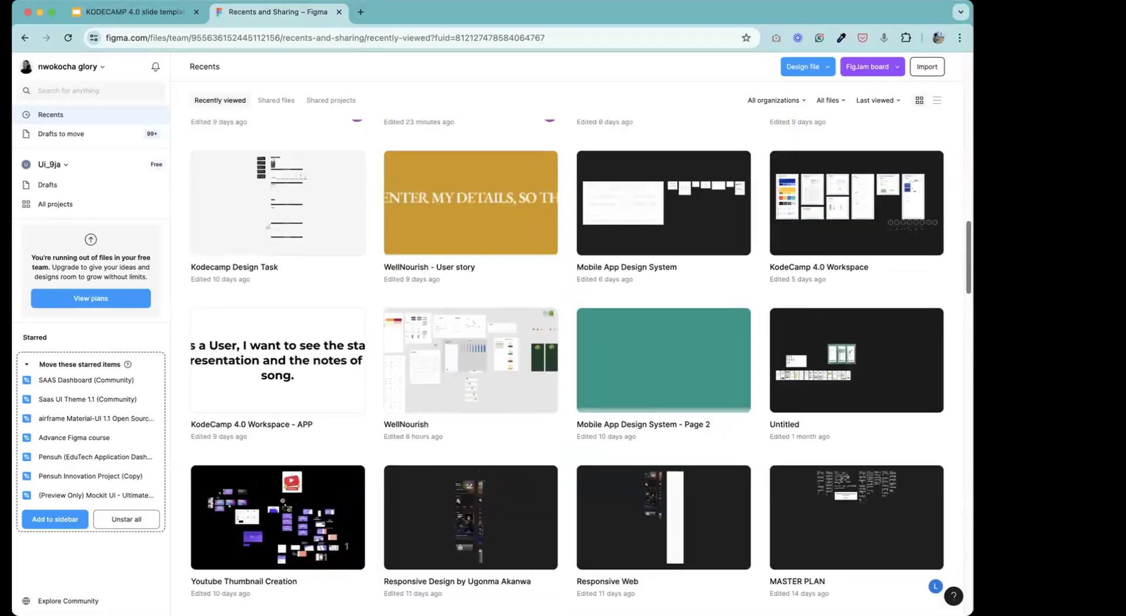
pyautogui.scroll(1, 567, 363)
pyautogui.scroll(3, 567, 364)
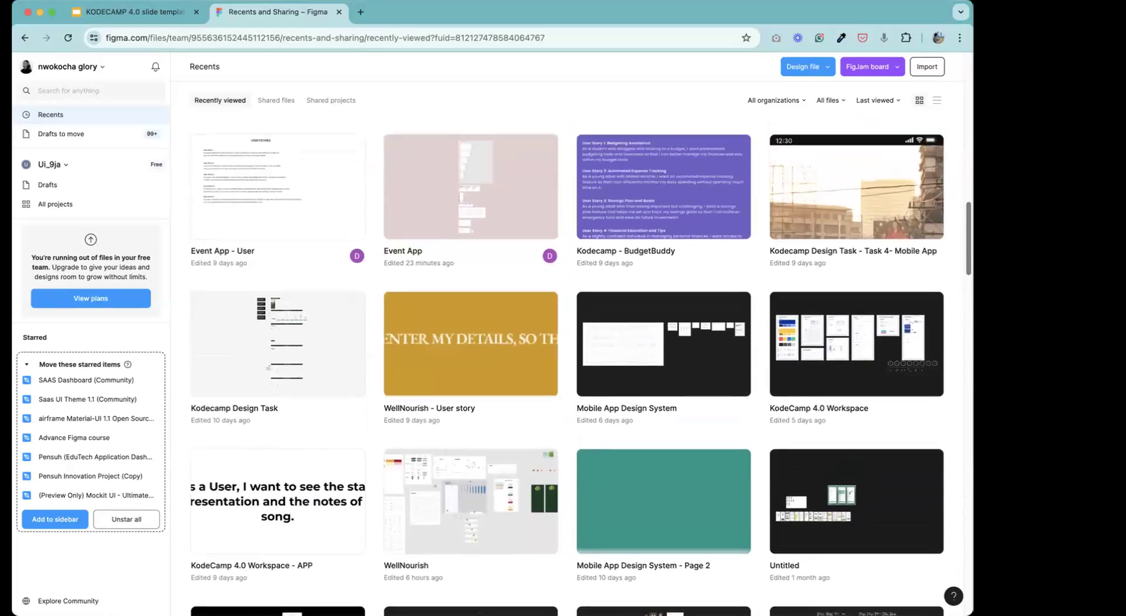
pyautogui.scroll(6, 568, 363)
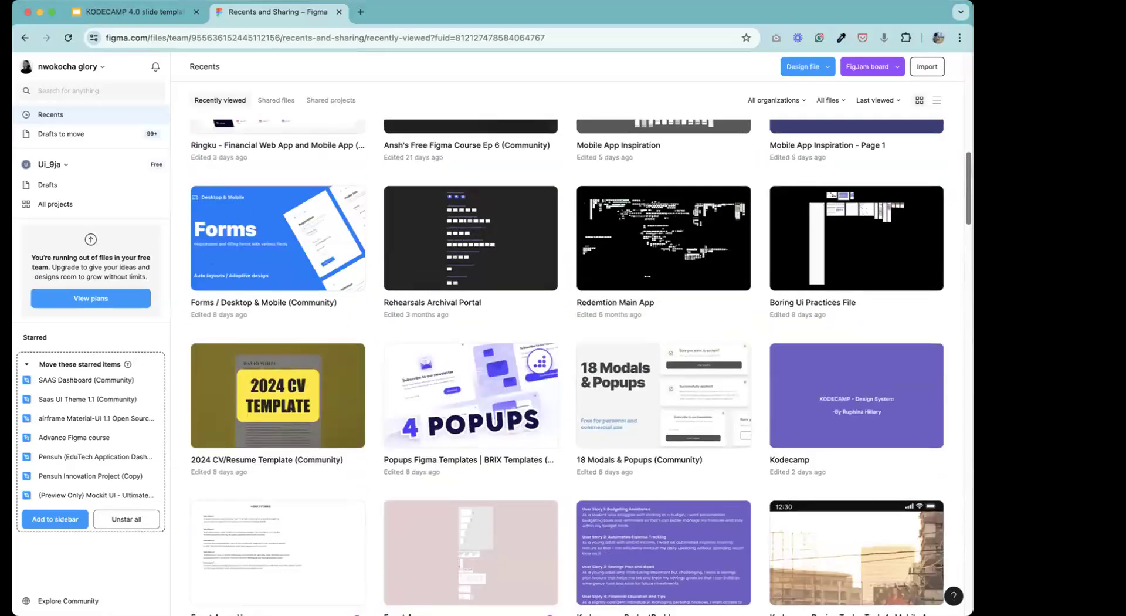
pyautogui.scroll(3, 568, 364)
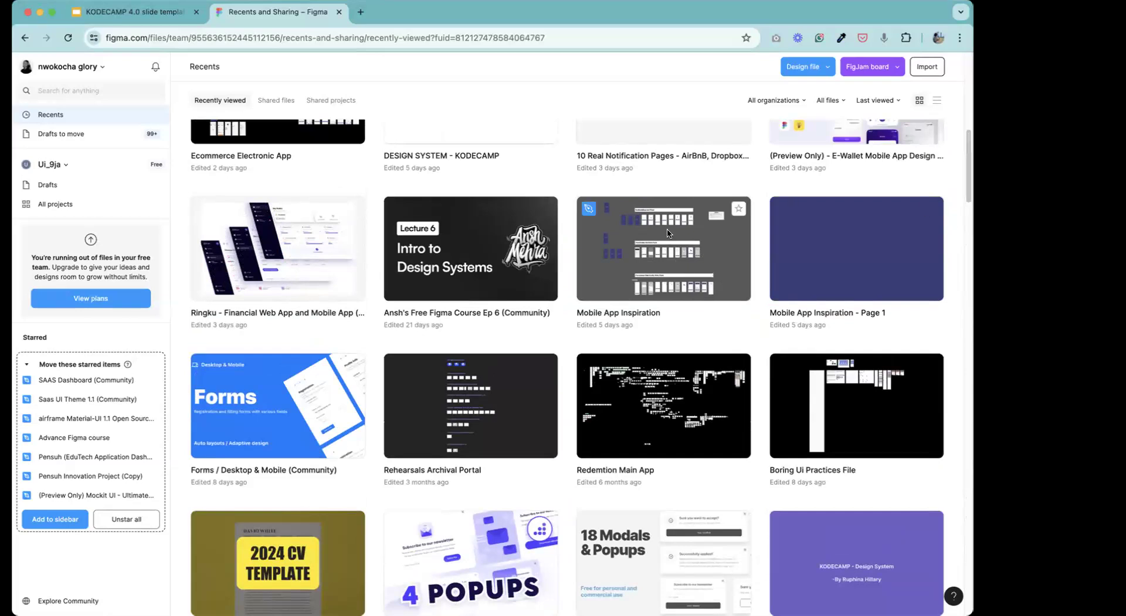
pyautogui.click(640, 228)
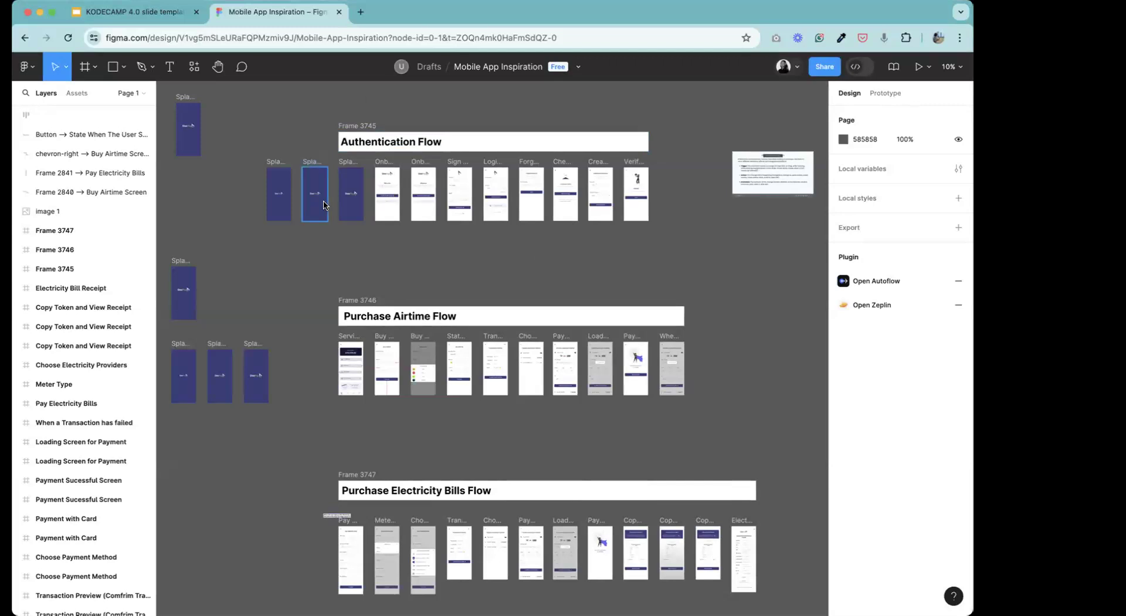
# Look over the Authentication, Purchase Airtime and Purchase Electricity Bills flows, ending on empty canvas below them.
pyautogui.click(217, 71)
pyautogui.moveTo(424, 389)
pyautogui.mouseDown()
pyautogui.moveTo(186, 271)
pyautogui.moveTo(447, 242)
pyautogui.moveTo(432, 415)
pyautogui.moveTo(419, 396)
pyautogui.mouseUp()
pyautogui.press('super+equal')
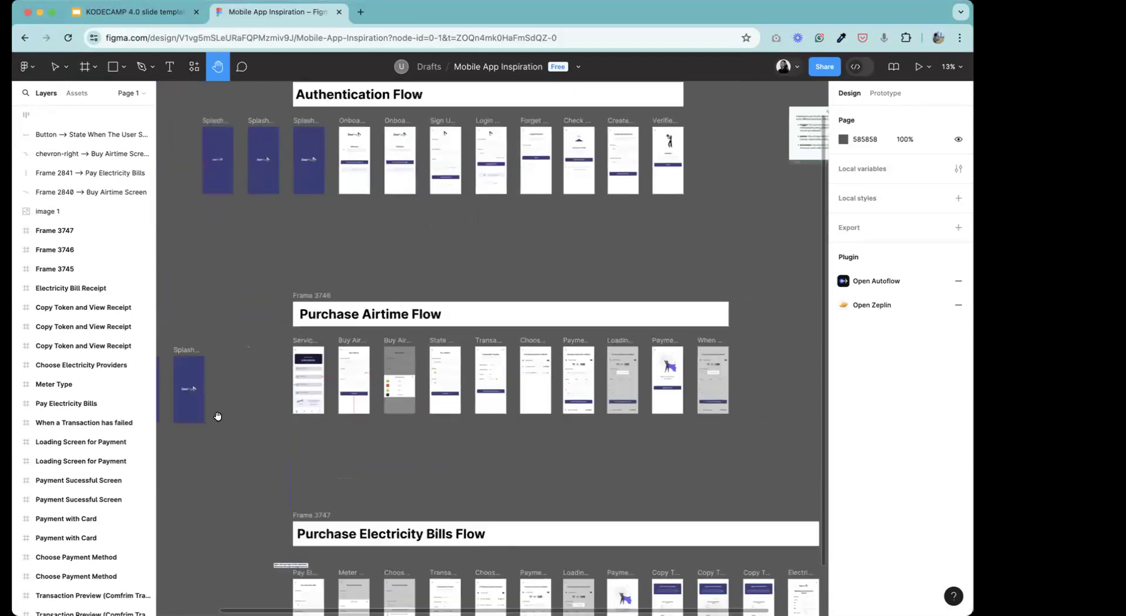
pyautogui.scroll(3, 320, 524)
pyautogui.scroll(-9, 321, 524)
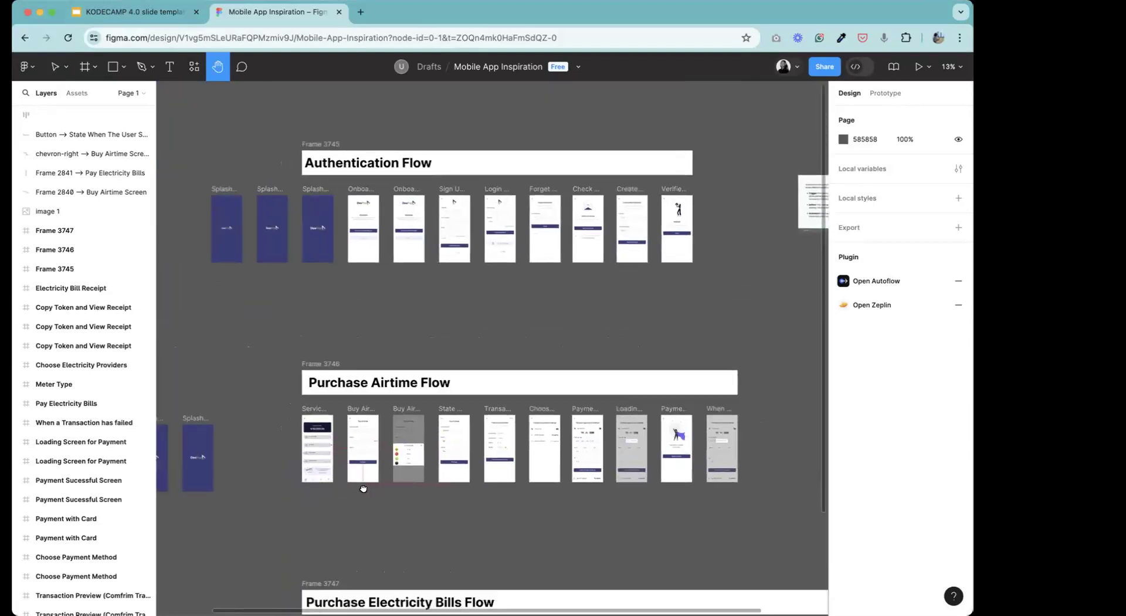
pyautogui.moveTo(472, 420); pyautogui.dragTo(394, 250)
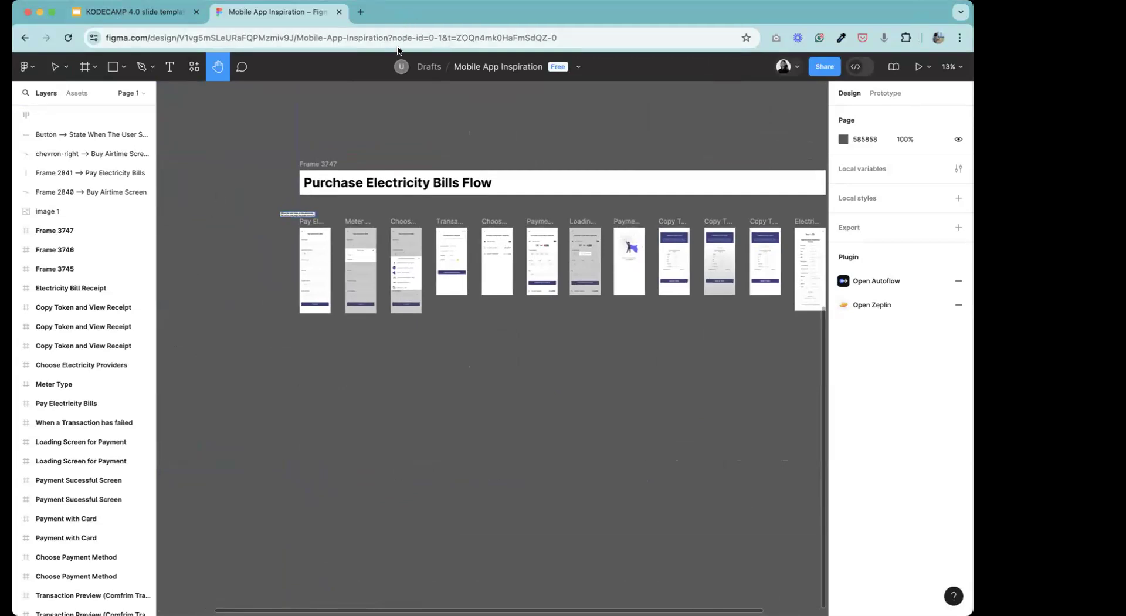
pyautogui.moveTo(348, 308); pyautogui.dragTo(471, 223)
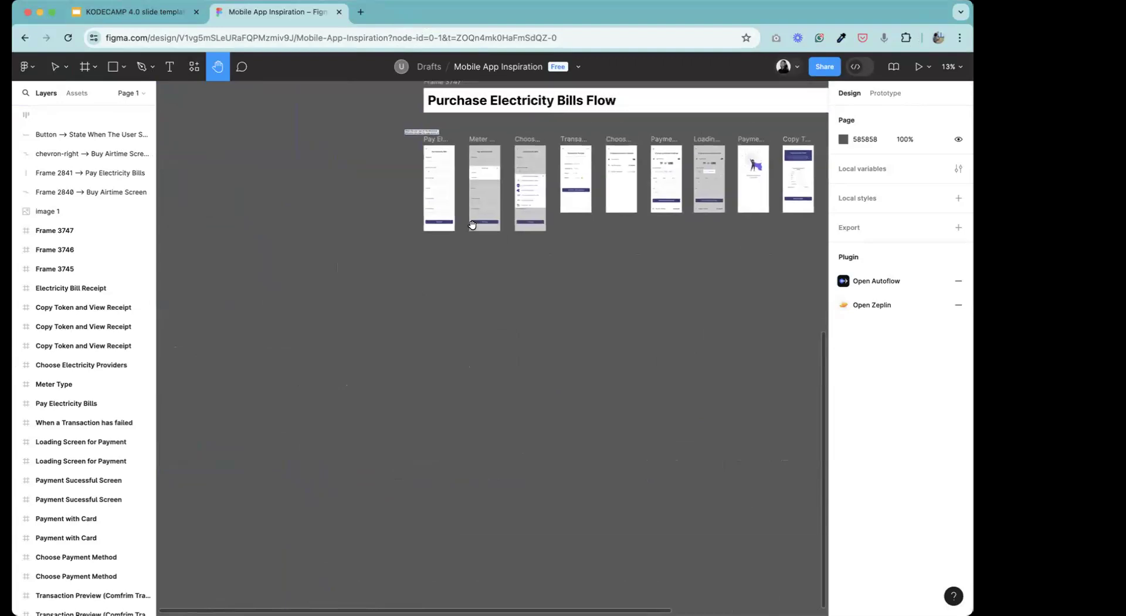
pyautogui.press('super+equal')
pyautogui.press('super+equal')
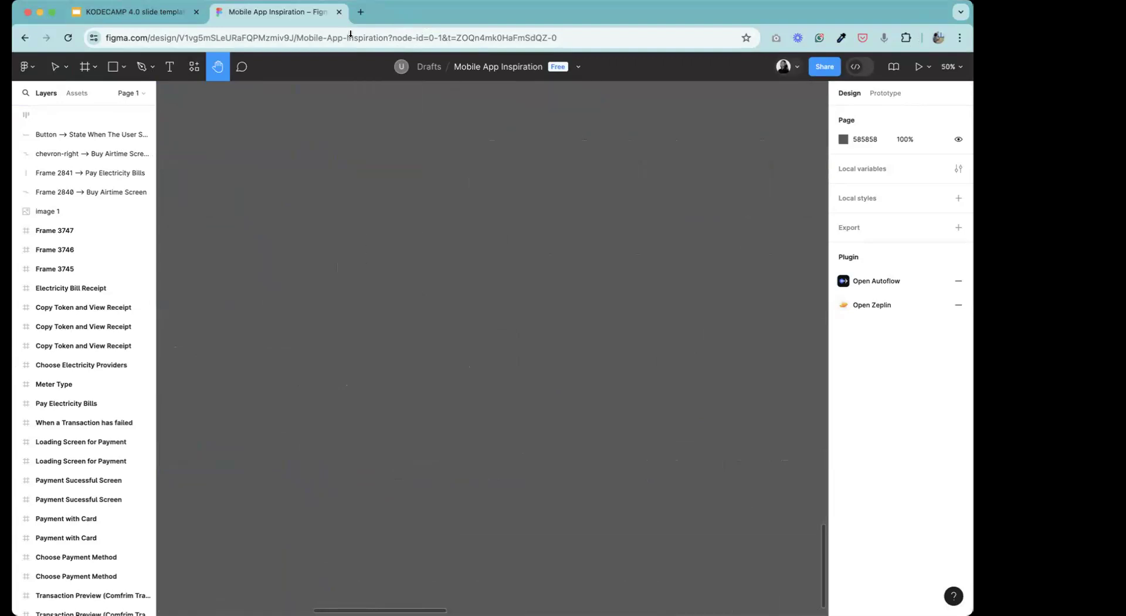
# Draw a wide rectangle of about 894 × 180 on the empty canvas and reposition it slightly up and to the right.
pyautogui.click(121, 73)
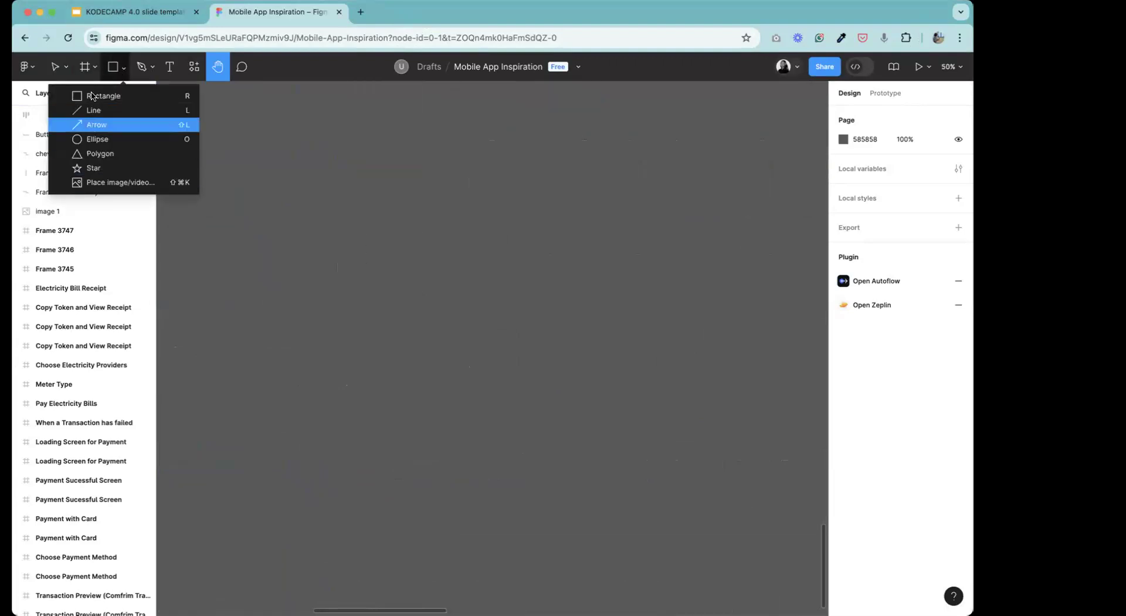
pyautogui.click(100, 97)
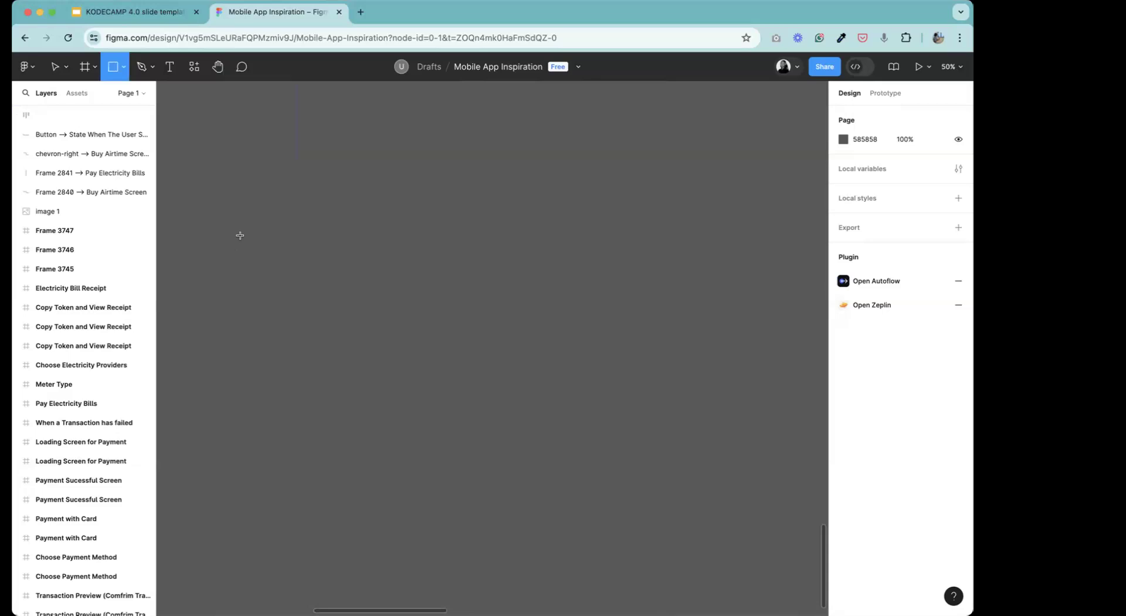
pyautogui.moveTo(241, 236); pyautogui.dragTo(509, 290)
pyautogui.moveTo(380, 257); pyautogui.dragTo(451, 238)
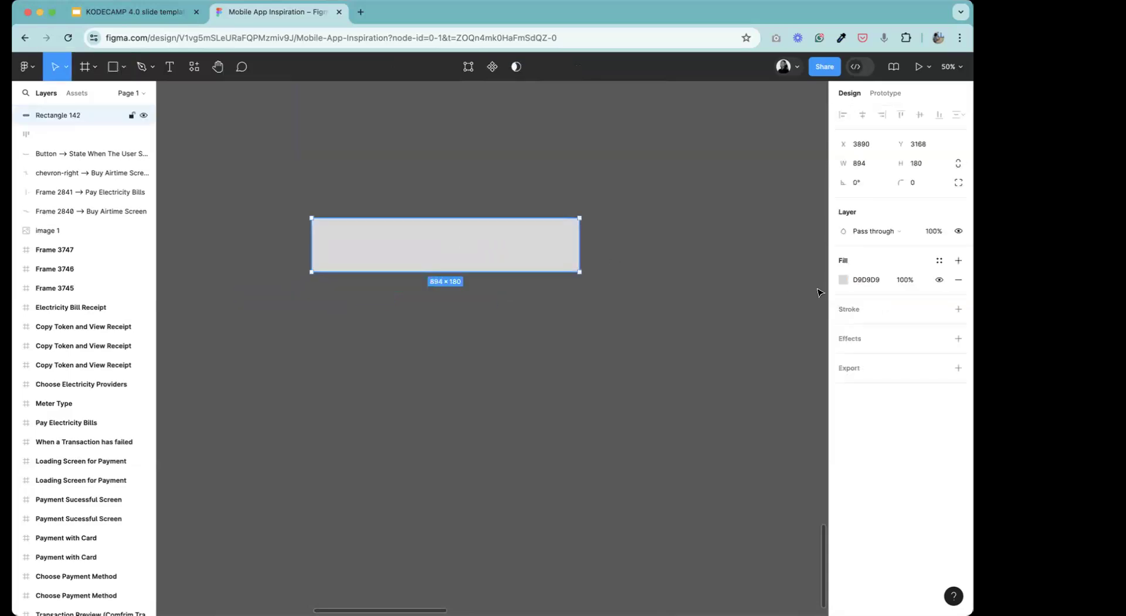
# Set the rectangle's corner radius to 10.
pyautogui.click(919, 185)
pyautogui.write('1')
pyautogui.press('Return')
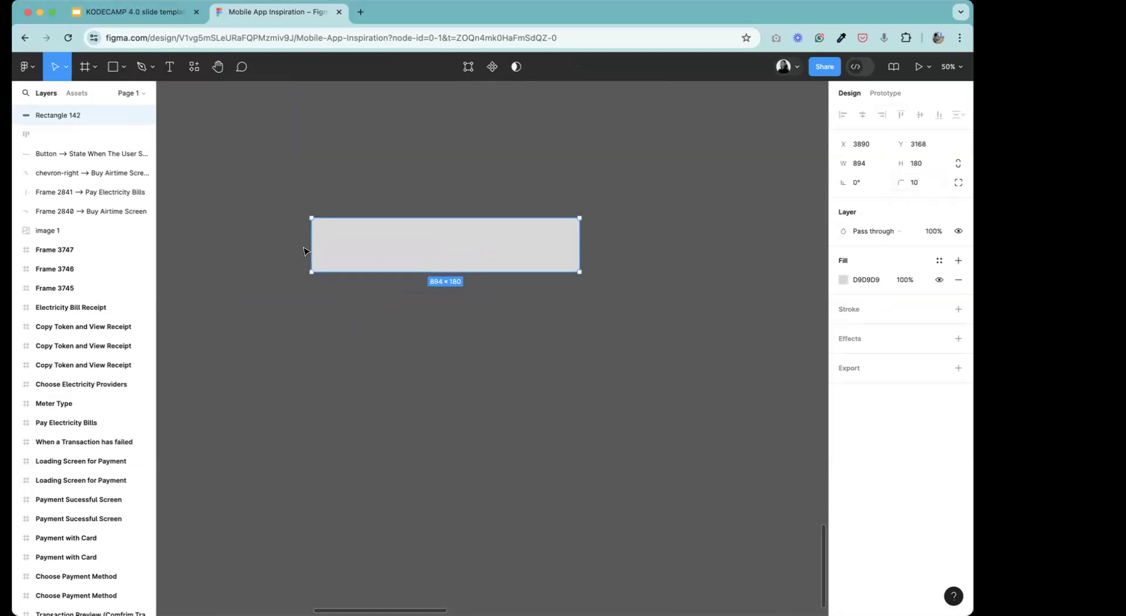
# Set the rectangle's corner radius to 20.
pyautogui.click(510, 317)
pyautogui.click(510, 249)
pyautogui.click(921, 183)
pyautogui.write('20')
pyautogui.press('Return')
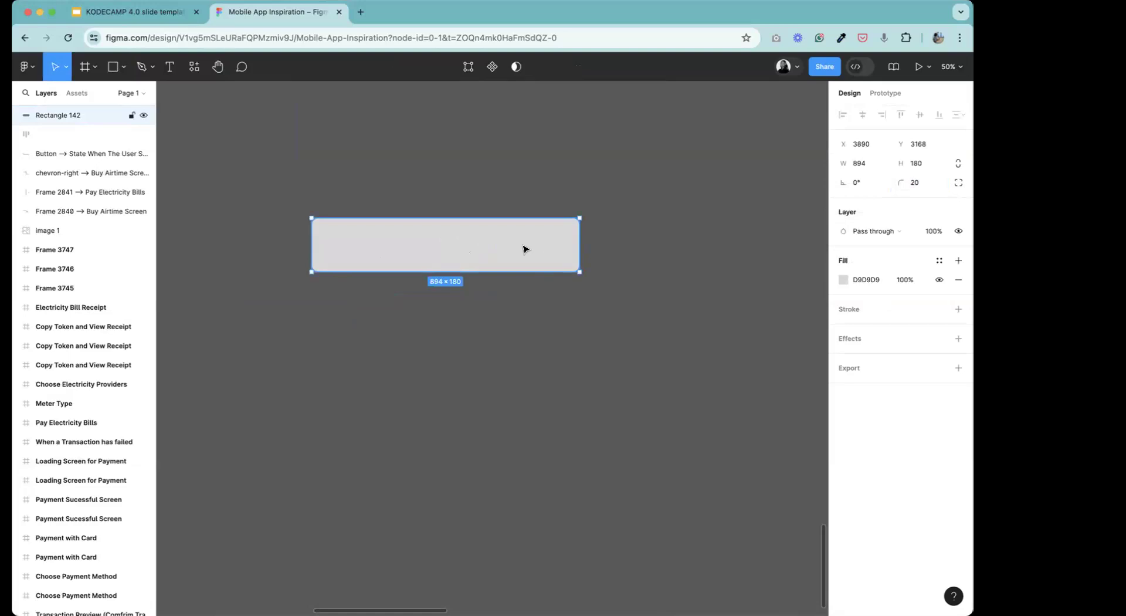
# Duplicate the rectangle as a block about 188 wide at its left end, filled green (71B846).
pyautogui.press('super+d')
pyautogui.moveTo(575, 241); pyautogui.dragTo(371, 217)
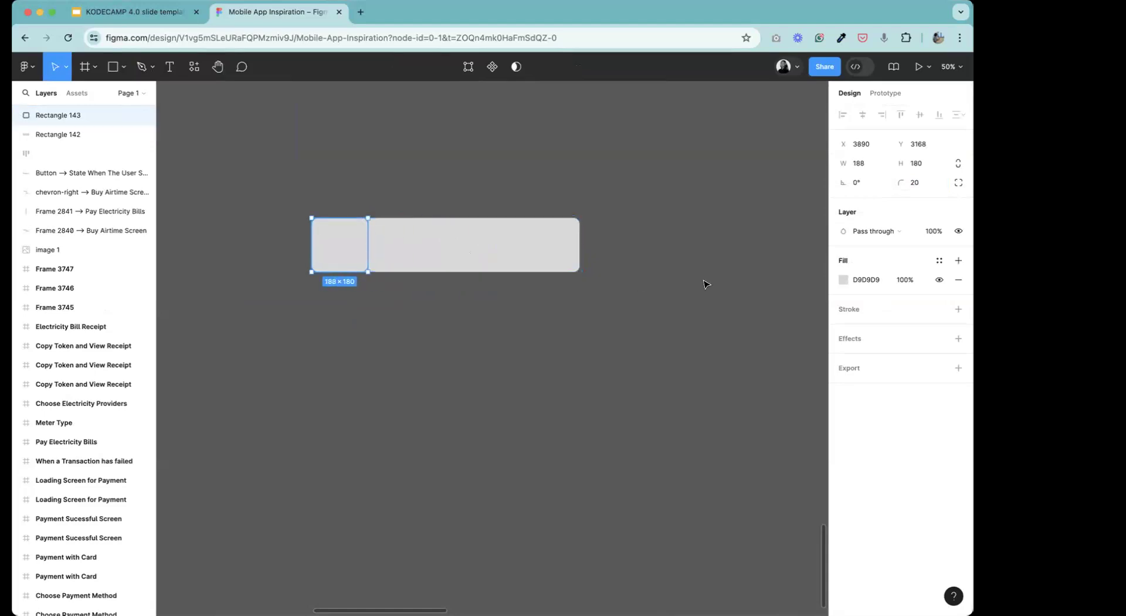
pyautogui.click(843, 280)
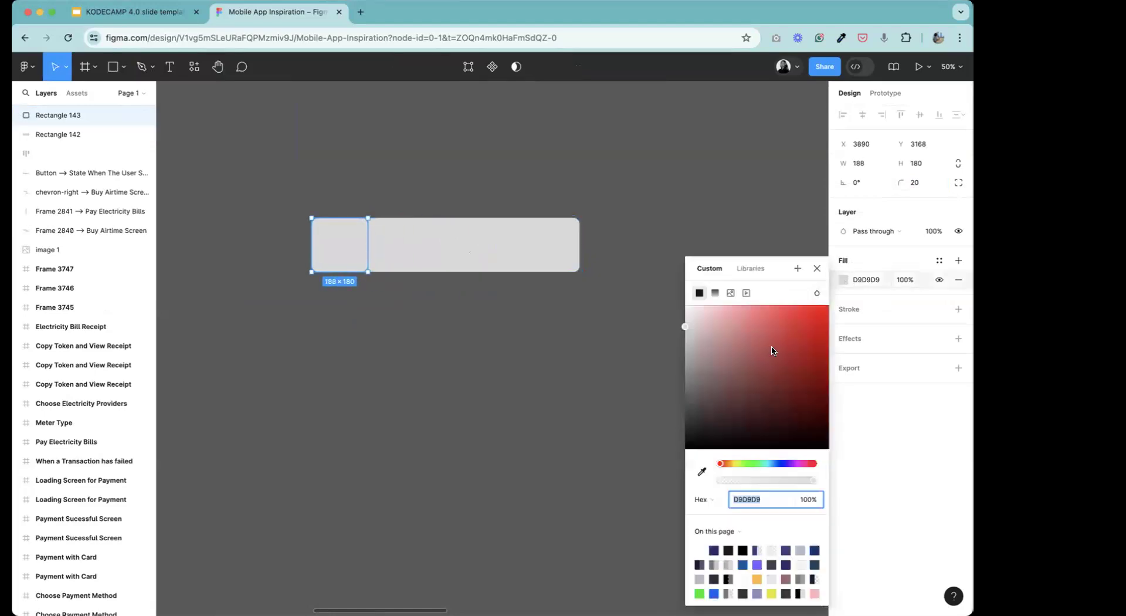
pyautogui.click(774, 347)
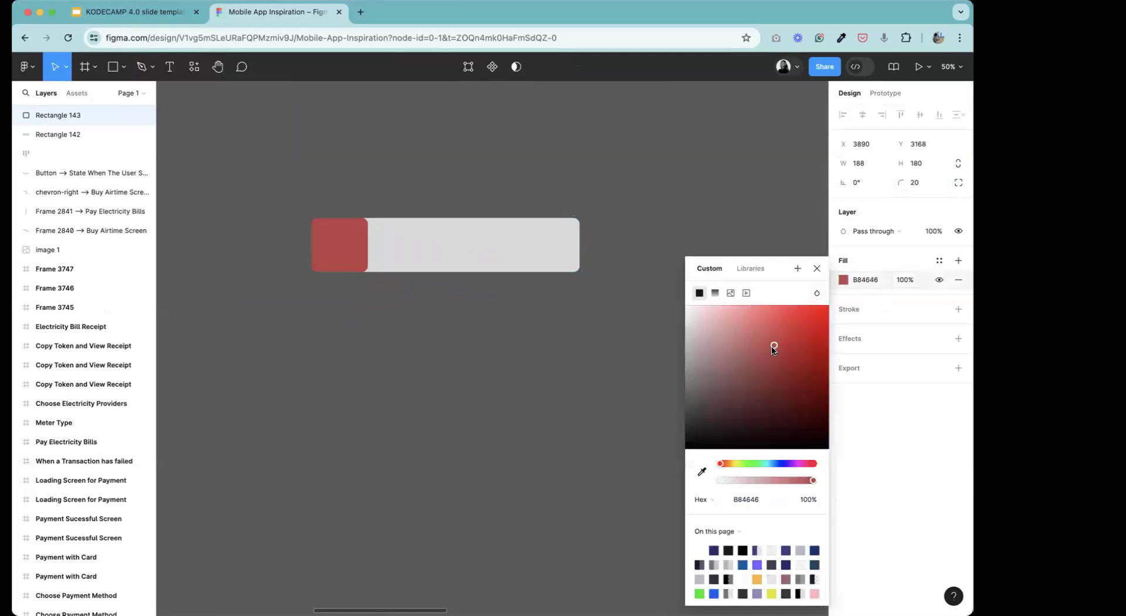
pyautogui.click(744, 463)
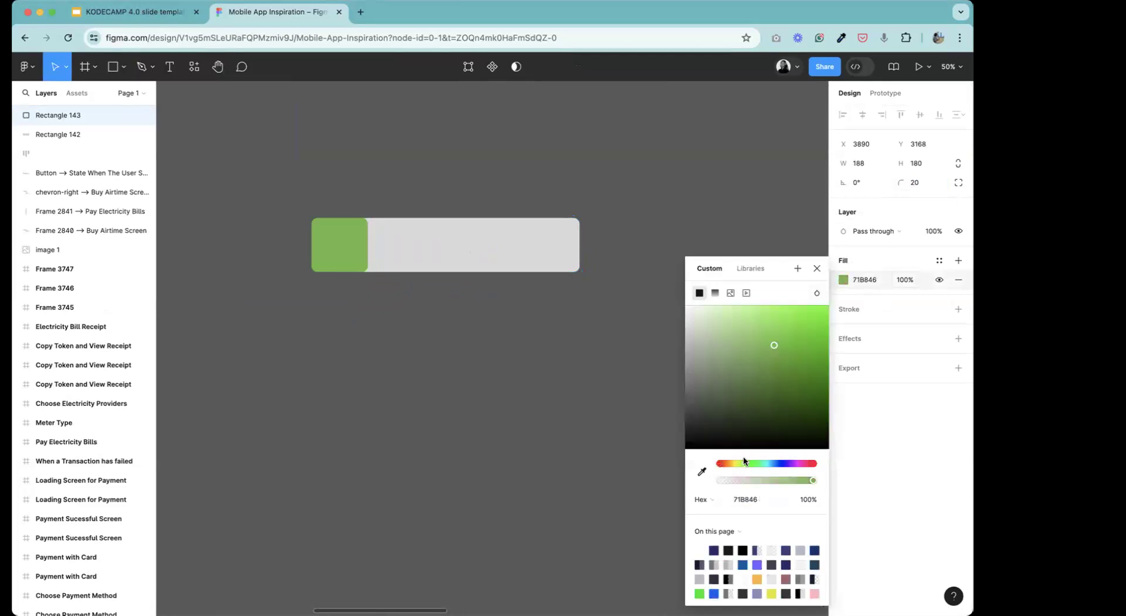
pyautogui.click(817, 268)
pyautogui.click(452, 296)
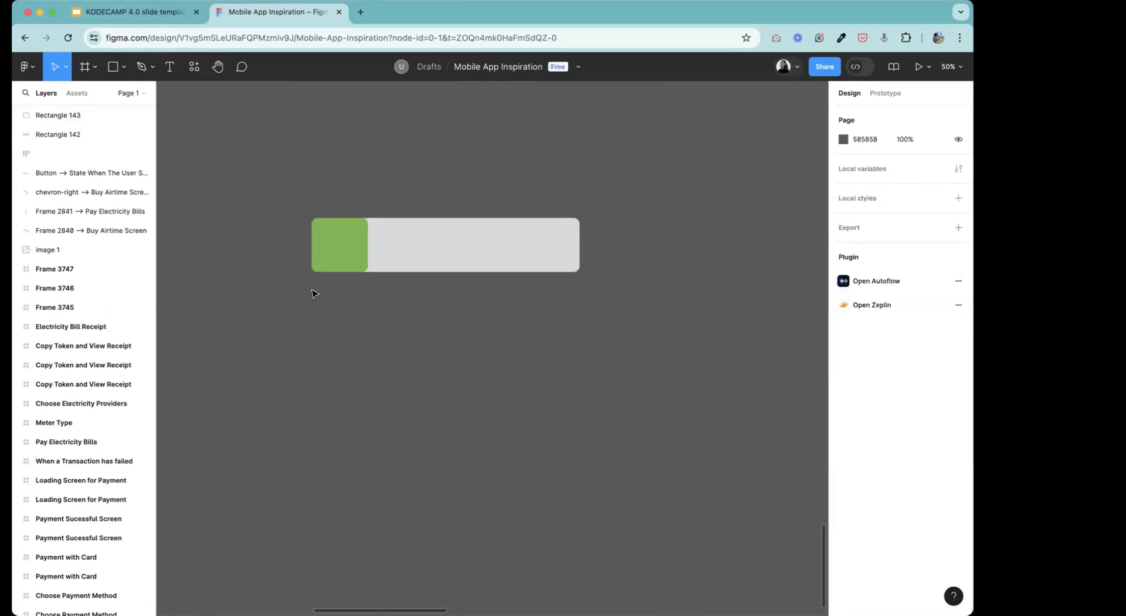
# Wrap the green block and the grey bar together in a frame.
pyautogui.moveTo(288, 296); pyautogui.dragTo(628, 175)
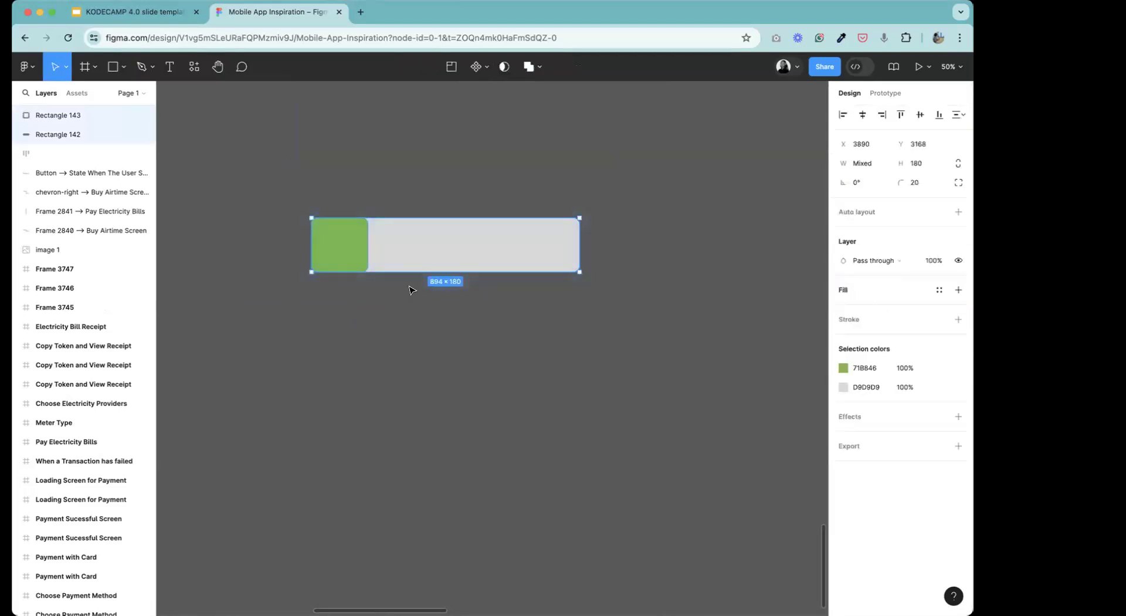
pyautogui.rightClick(413, 247)
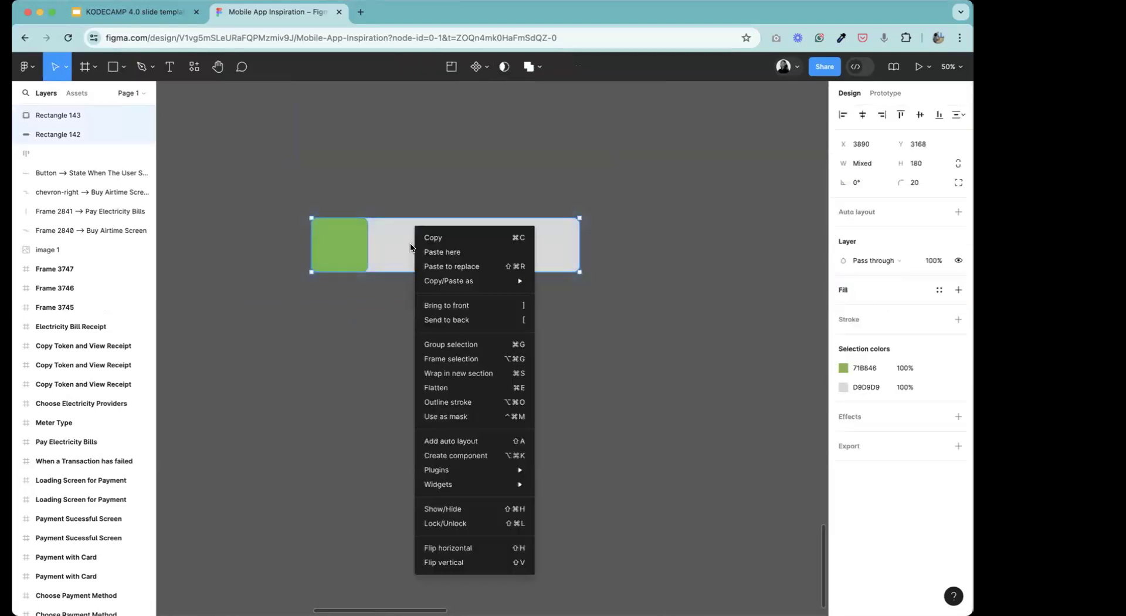
pyautogui.click(457, 360)
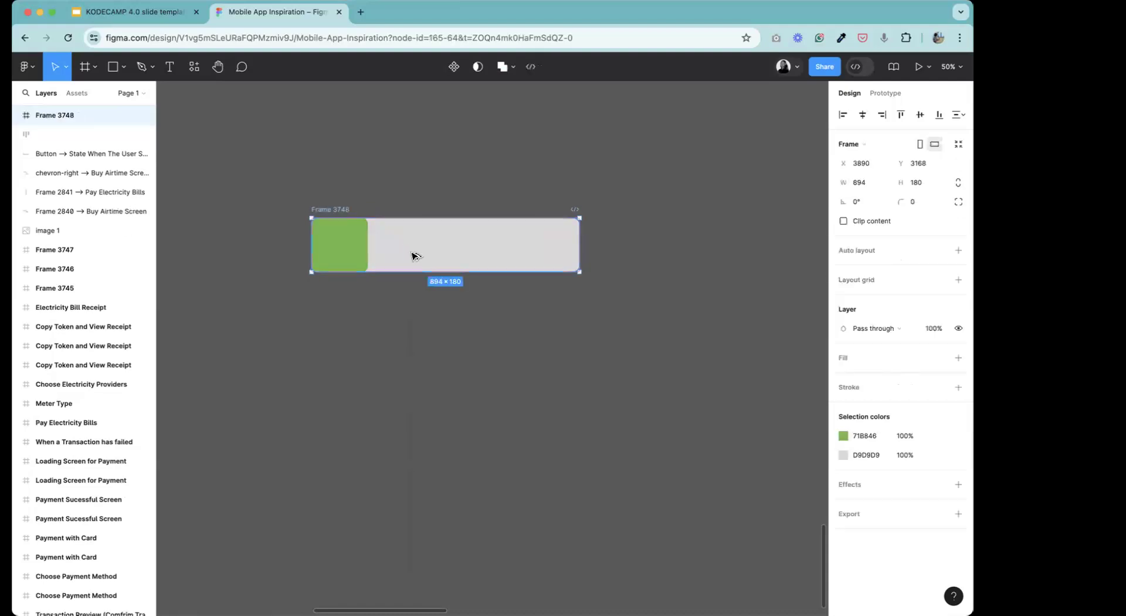
# Duplicate the frame directly below and move the copy's green block to the right end of its bar.
pyautogui.moveTo(413, 256); pyautogui.dragTo(409, 341)
pyautogui.doubleClick(355, 338)
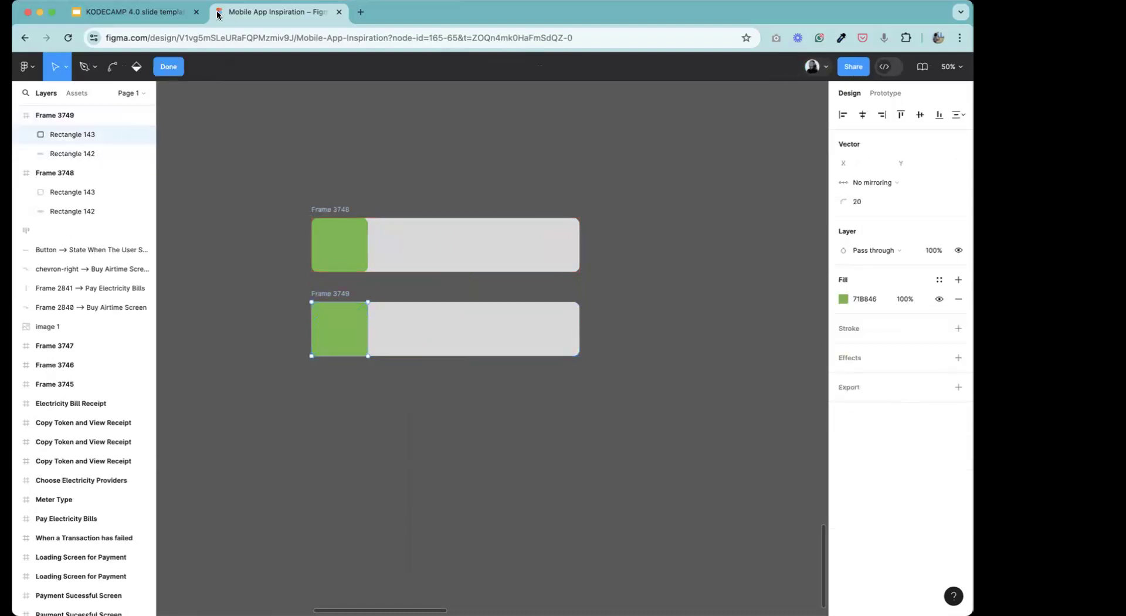
pyautogui.click(169, 66)
pyautogui.moveTo(340, 327); pyautogui.dragTo(550, 326)
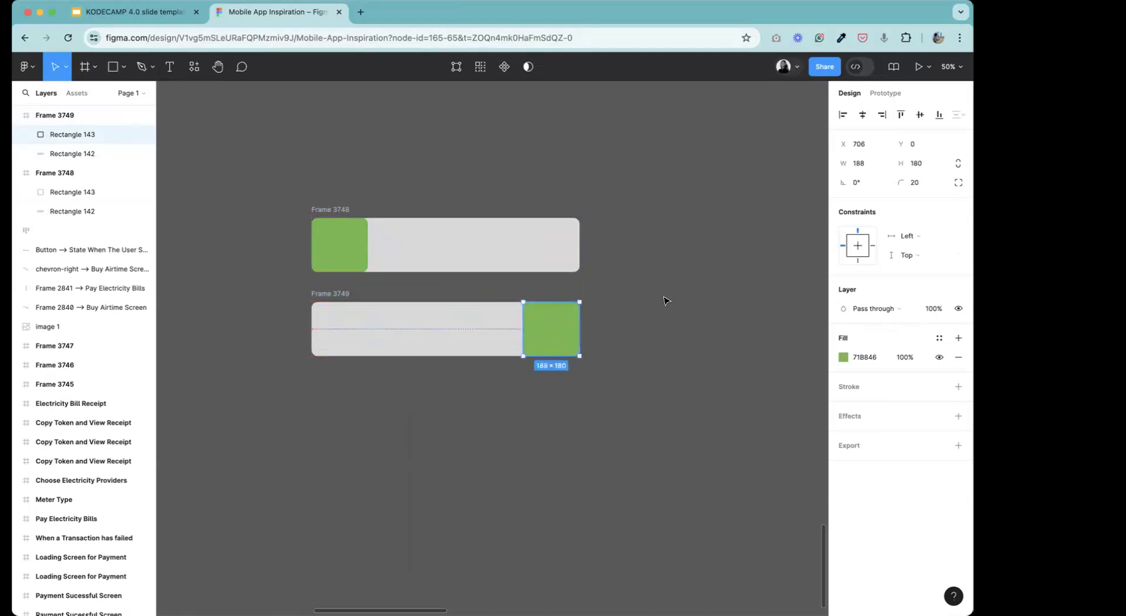
# Create a prototype connection from the green block in Frame 3748 to Frame 3749.
pyautogui.click(666, 298)
pyautogui.doubleClick(324, 294)
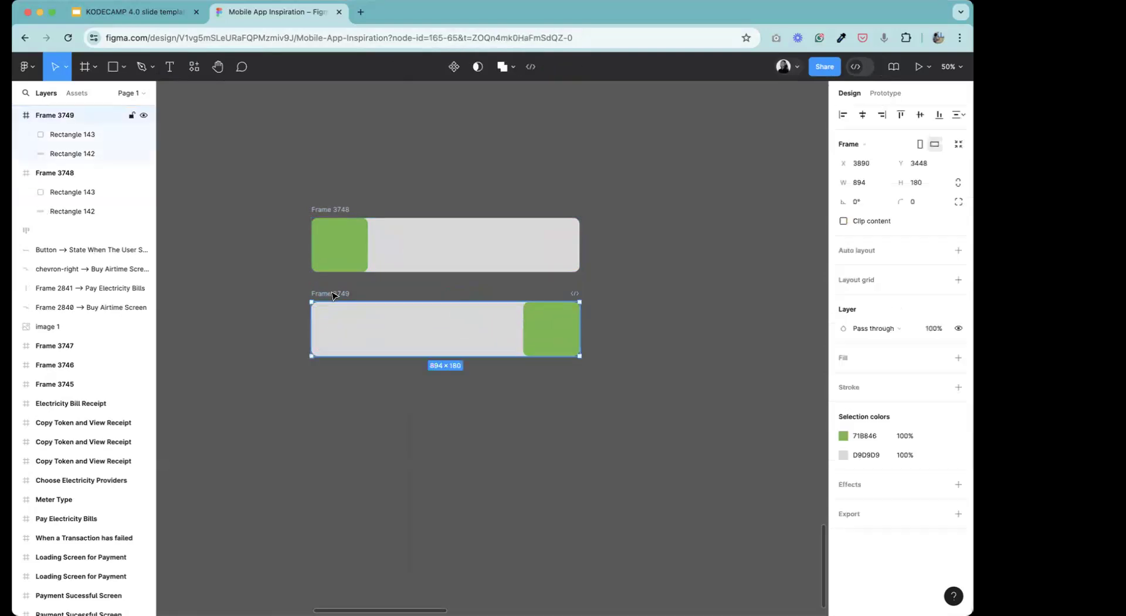
pyautogui.click(374, 293)
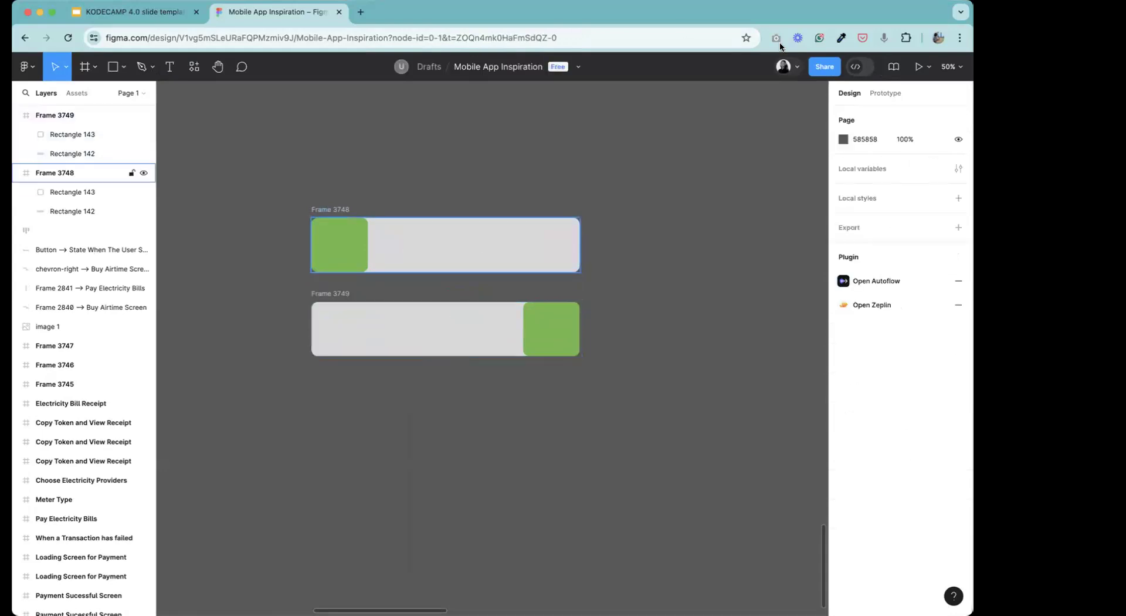
pyautogui.click(884, 93)
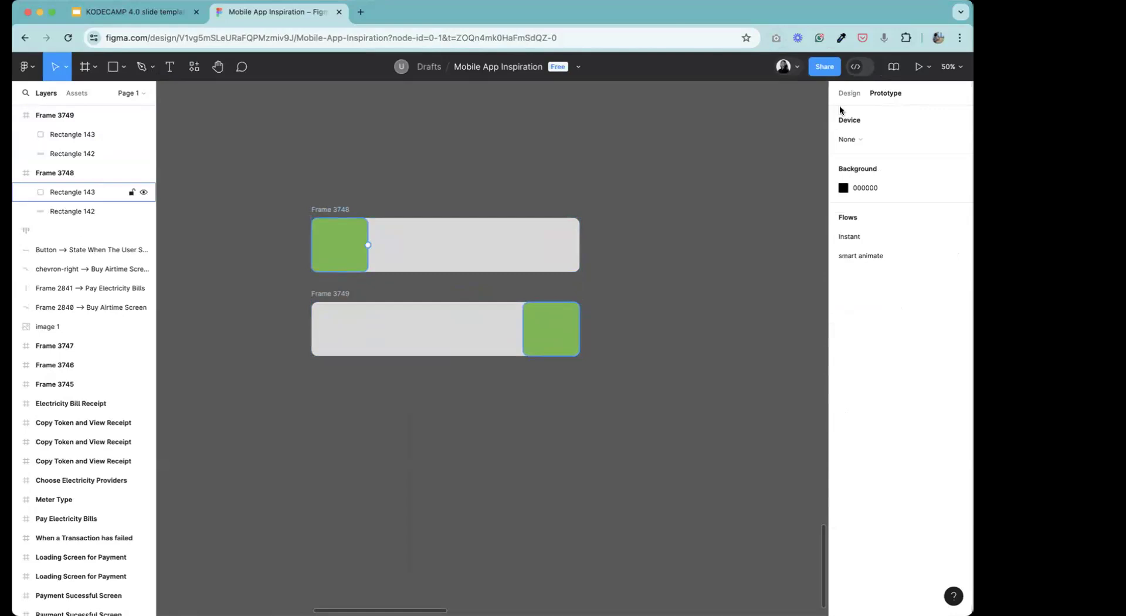
pyautogui.click(342, 245)
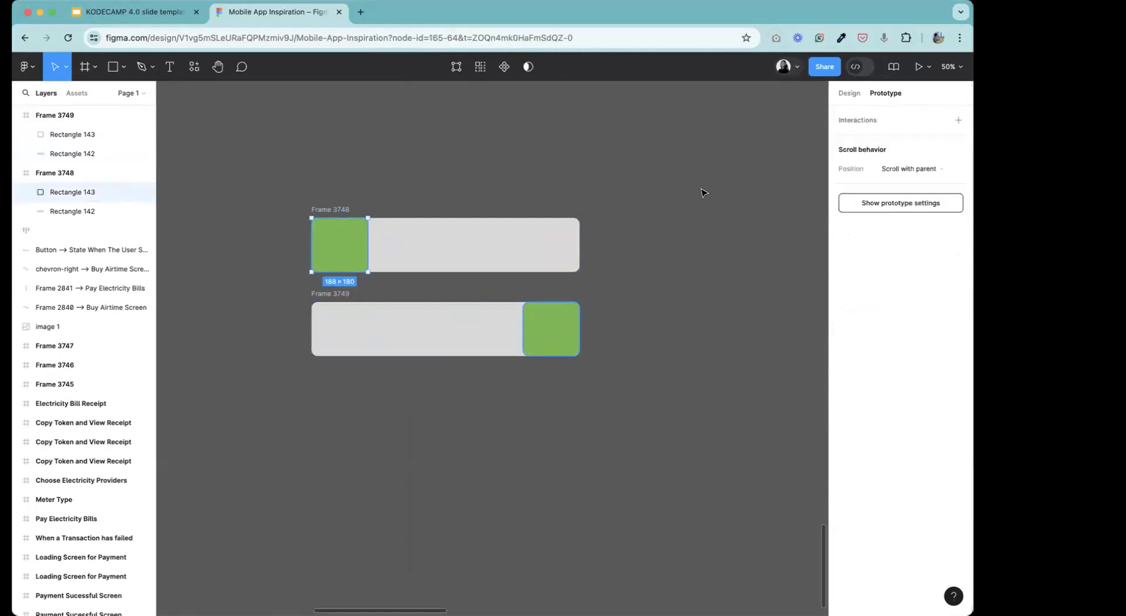
pyautogui.click(882, 204)
pyautogui.click(334, 258)
pyautogui.moveTo(342, 273); pyautogui.dragTo(443, 322)
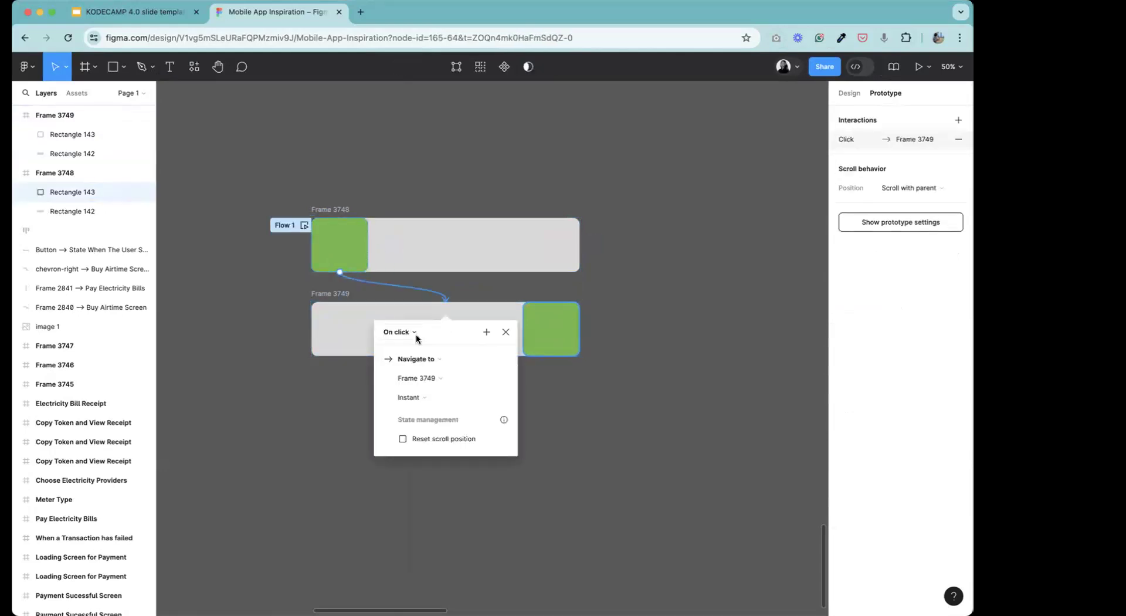
# Set the new connection's trigger to On drag.
pyautogui.click(399, 332)
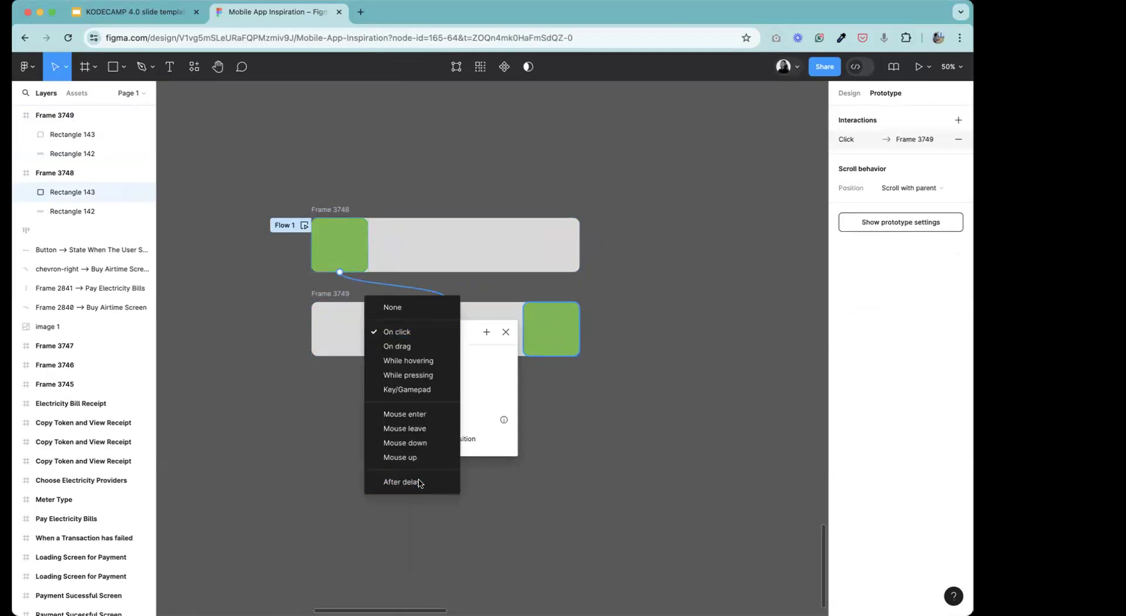
pyautogui.click(461, 337)
pyautogui.click(393, 333)
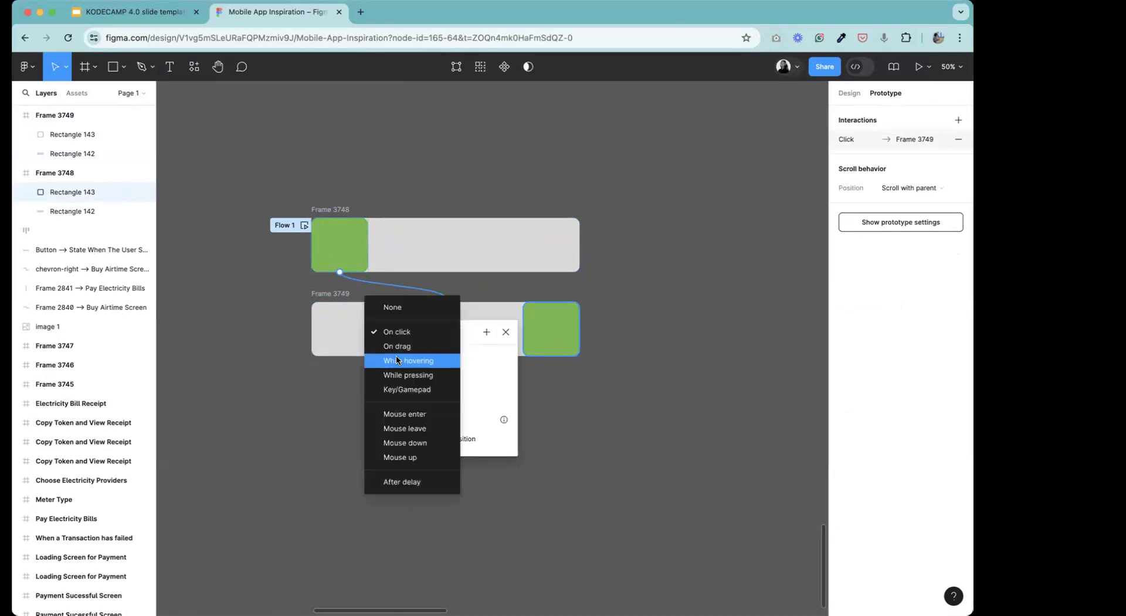
pyautogui.click(396, 352)
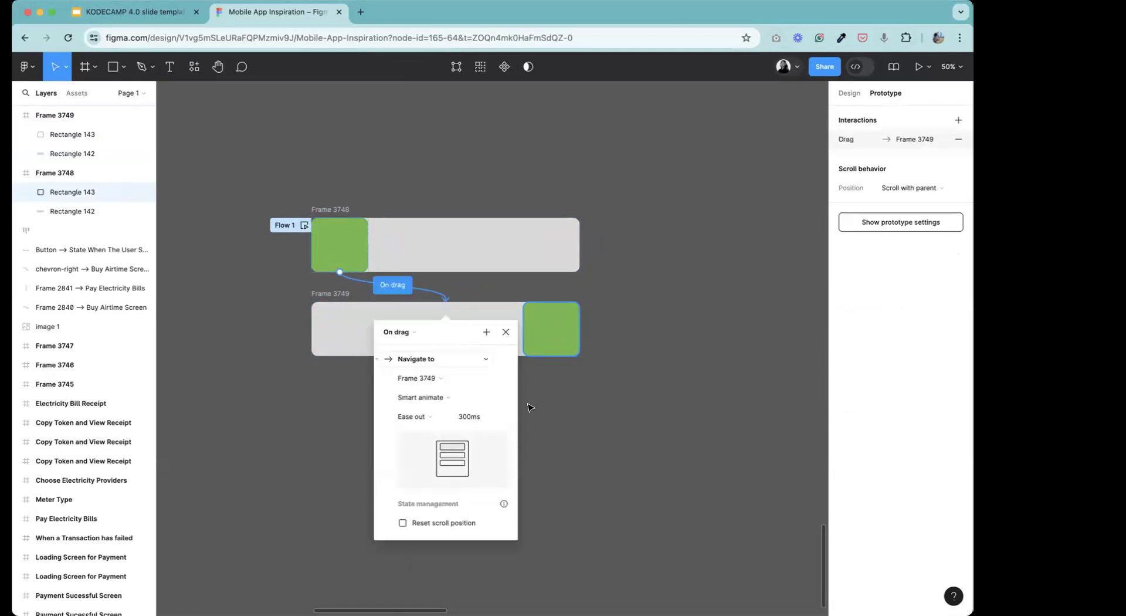
# Keep Smart animate for the drag connection to Frame 3749 and set its easing to Ease in.
pyautogui.click(452, 399)
pyautogui.click(453, 399)
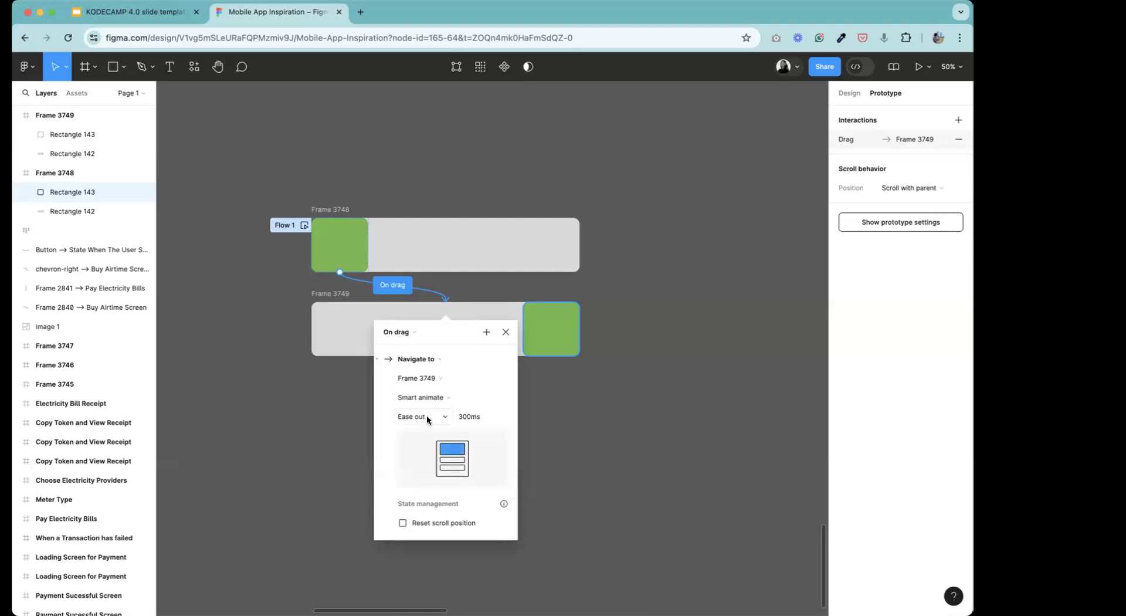
pyautogui.click(428, 417)
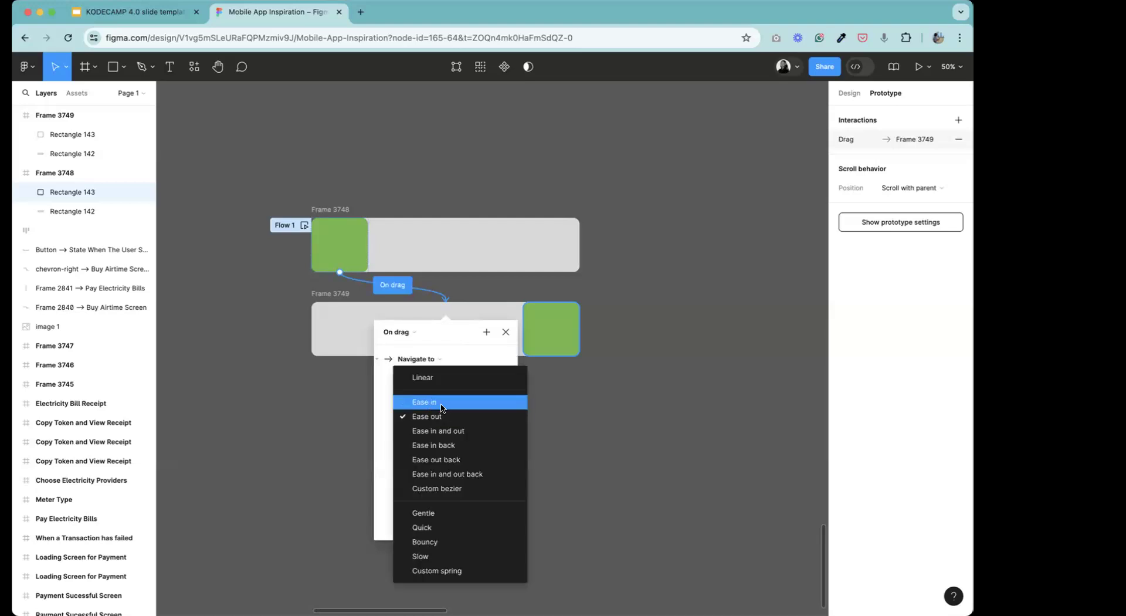
pyautogui.click(440, 403)
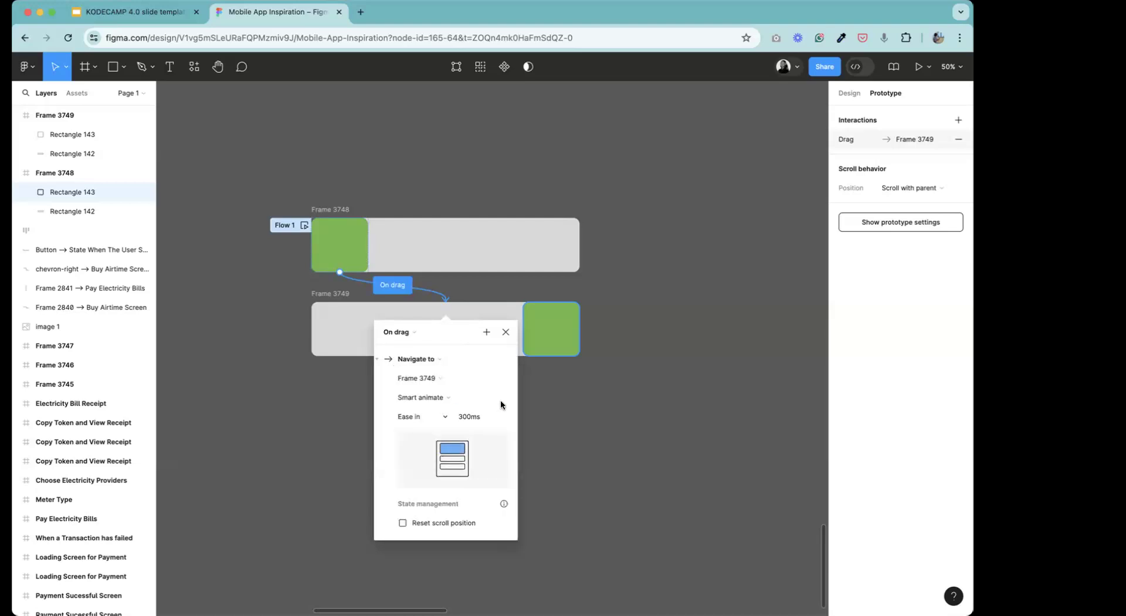
pyautogui.click(506, 332)
pyautogui.click(649, 369)
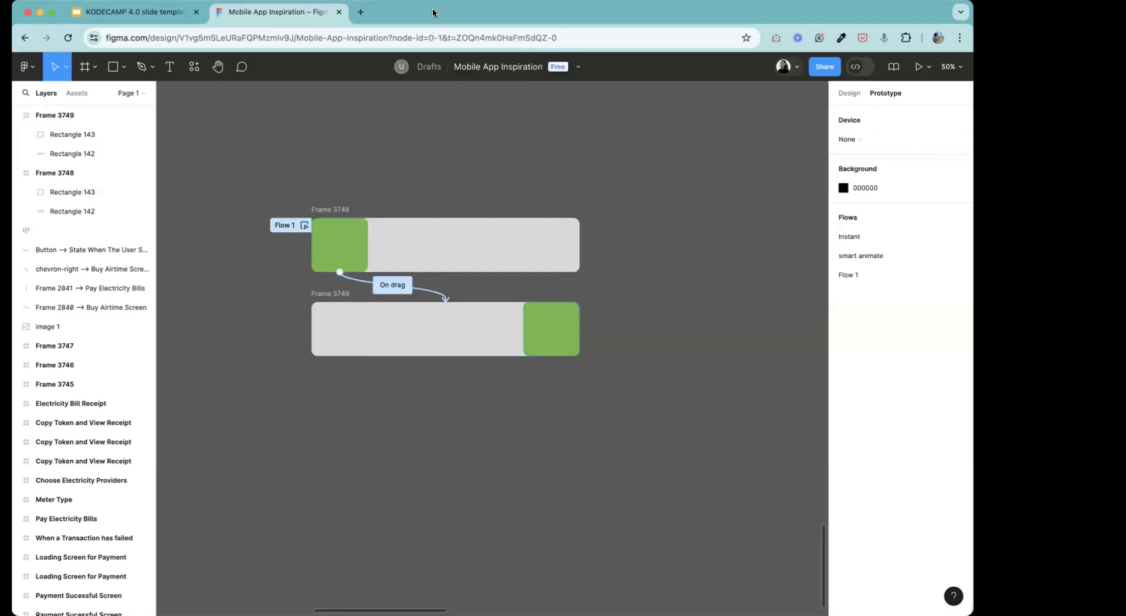
# Preview the prototype from Frame 3748 and test sliding the green block along the bar.
pyautogui.click(334, 209)
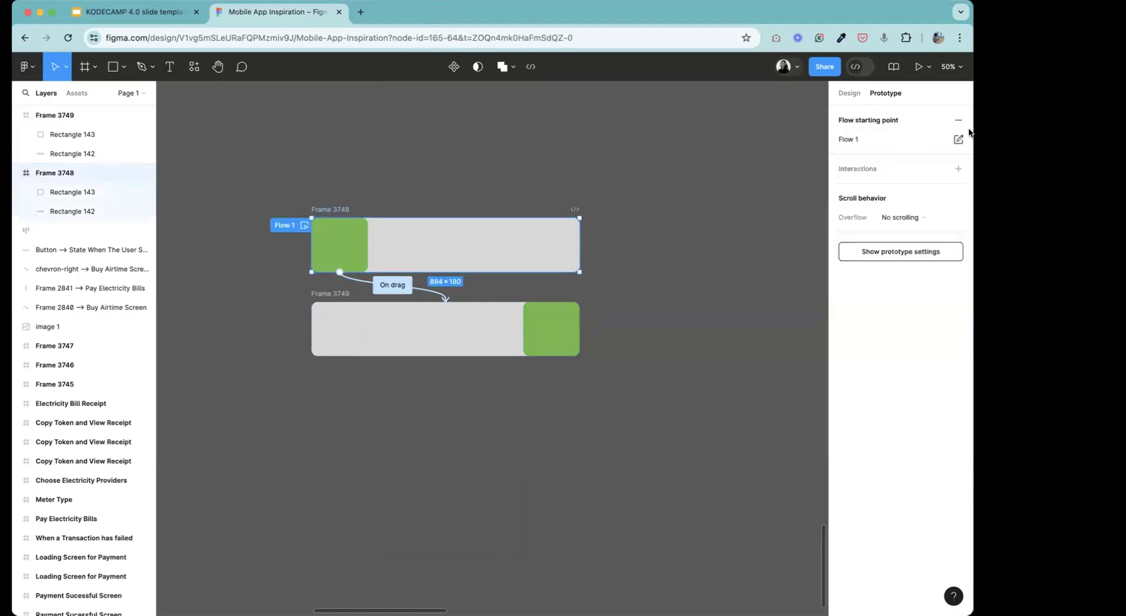
pyautogui.click(919, 67)
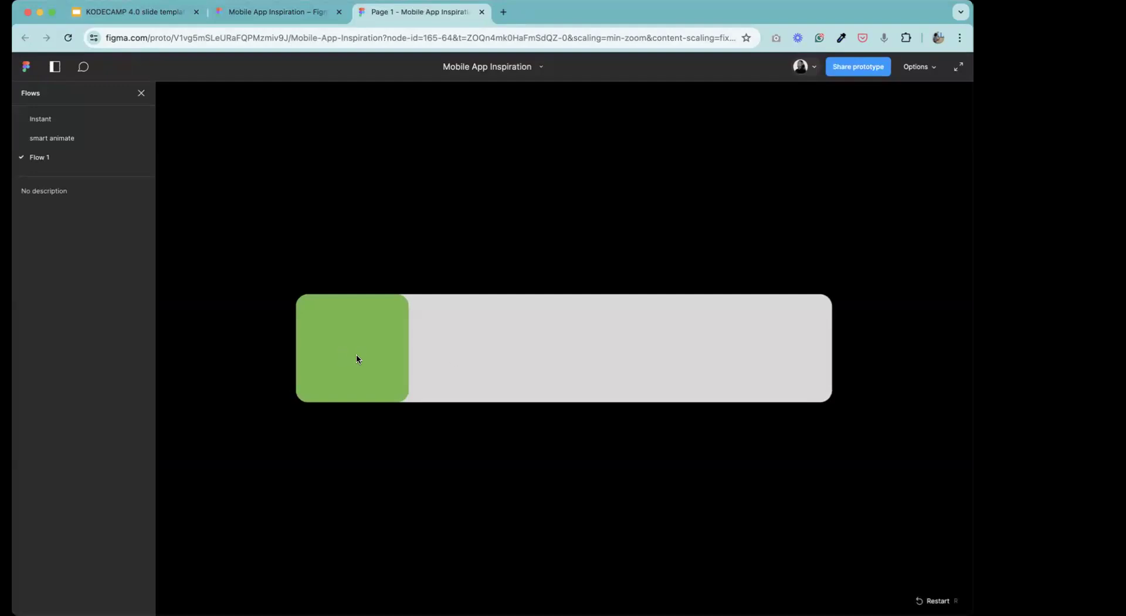
pyautogui.click(361, 354)
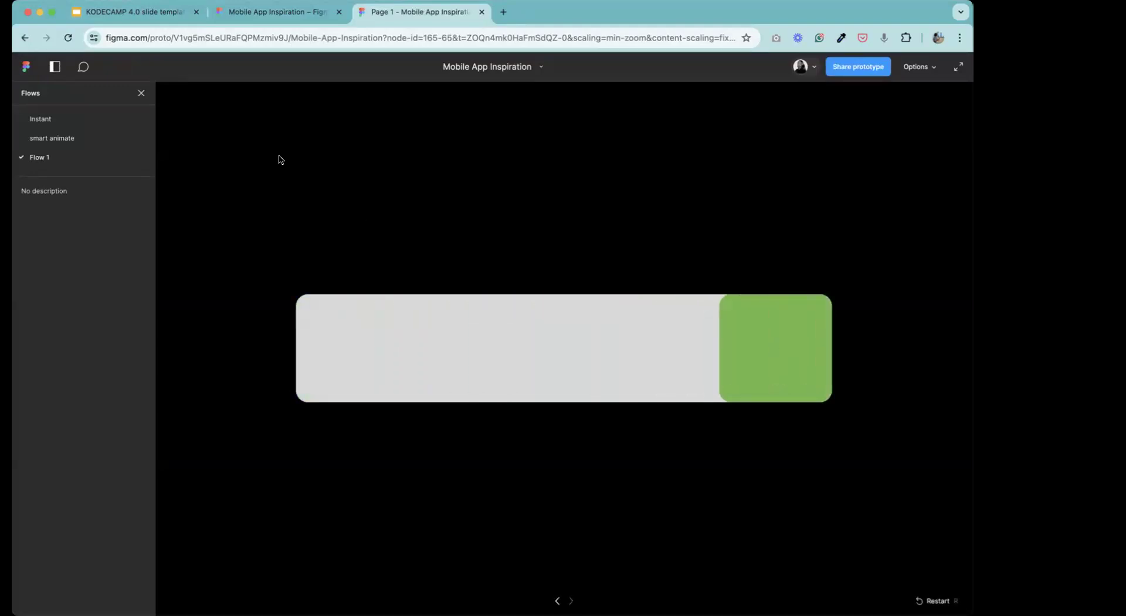
pyautogui.click(350, 318)
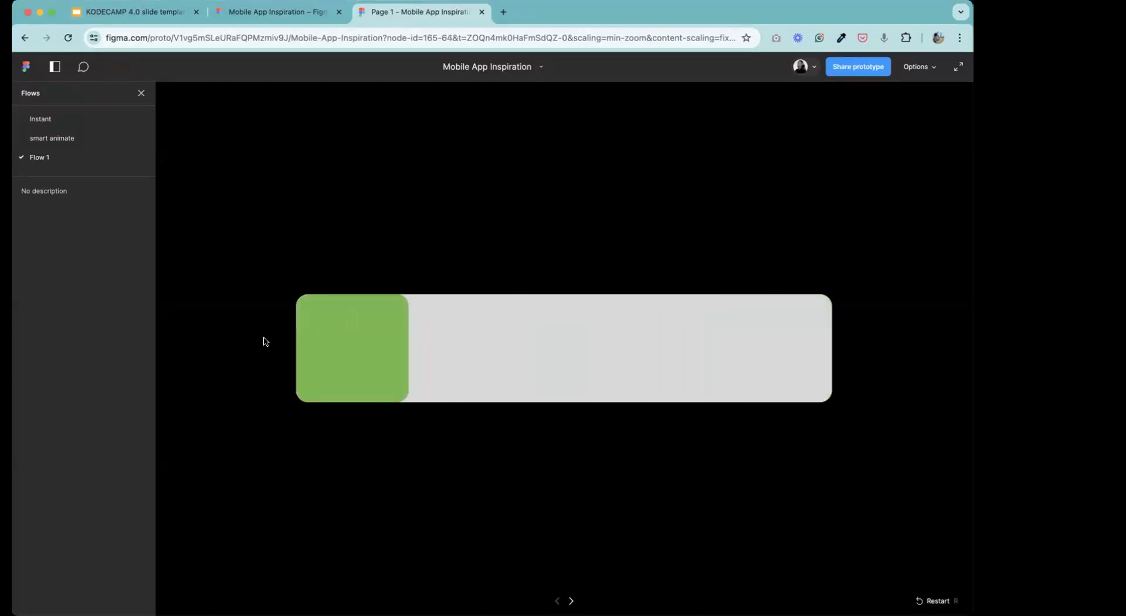
pyautogui.click(318, 356)
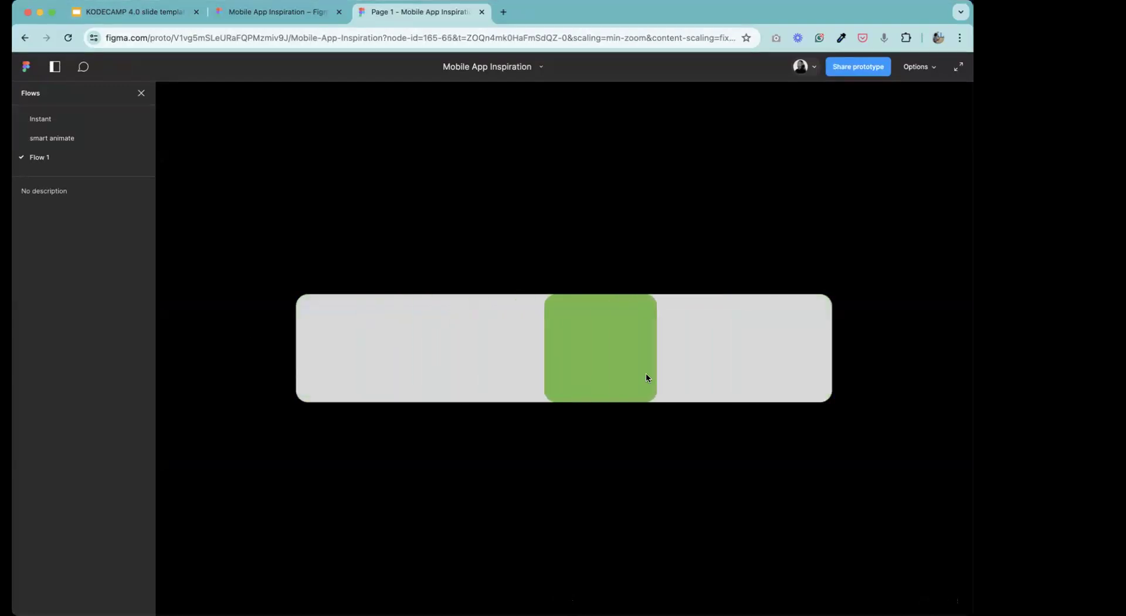
# Back in the design file, connect Frame 3749's green block to Frame 3748 with an On drag trigger.
pyautogui.click(244, 12)
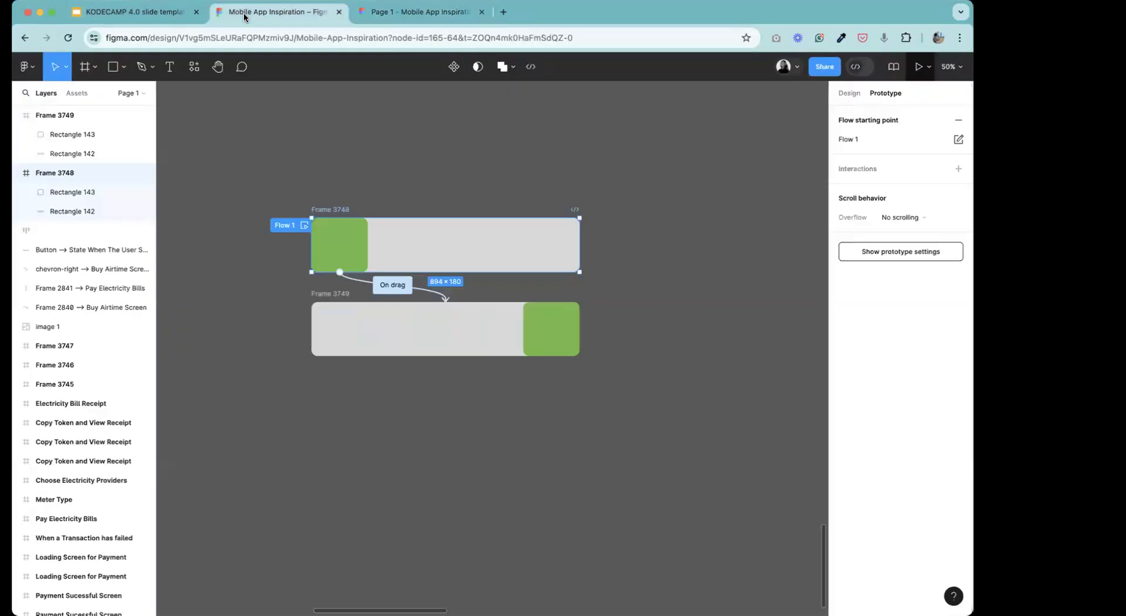
pyautogui.click(549, 321)
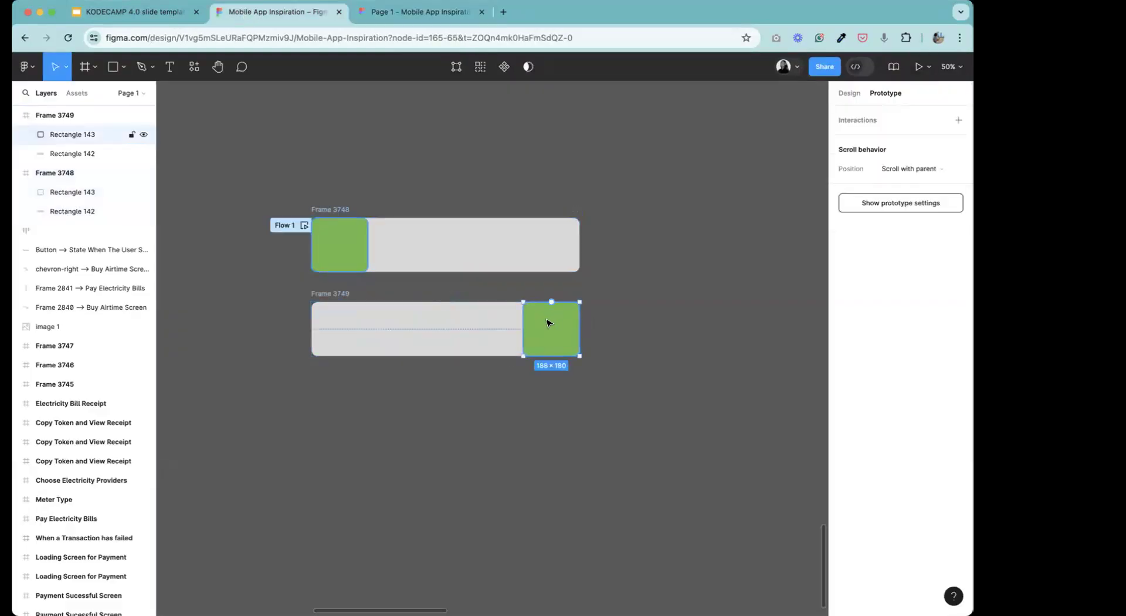
pyautogui.moveTo(551, 302); pyautogui.dragTo(439, 270)
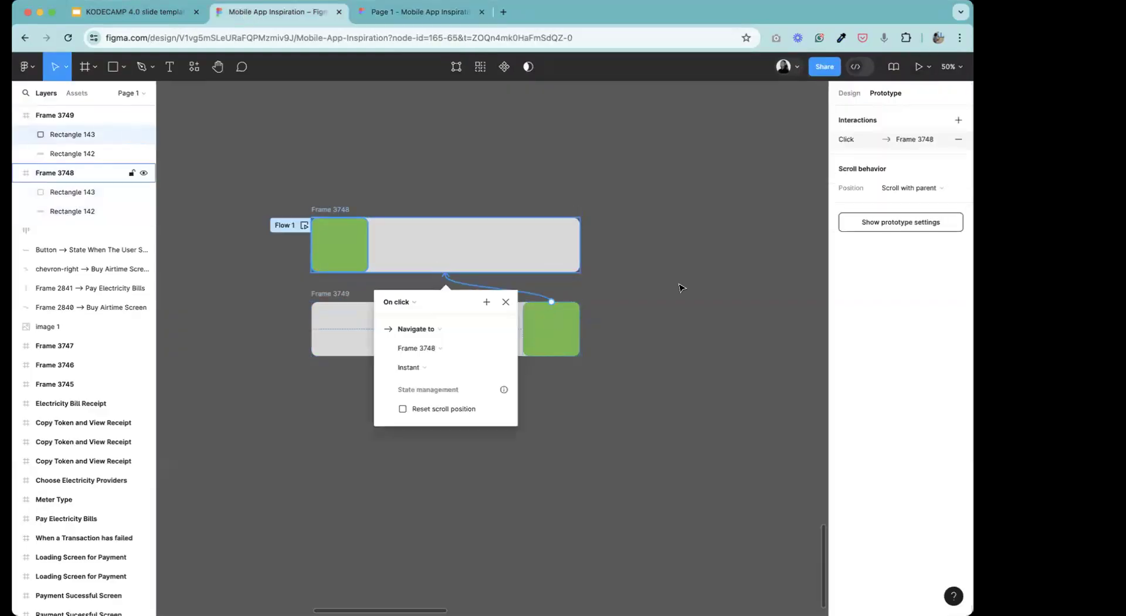
pyautogui.click(417, 303)
pyautogui.click(403, 320)
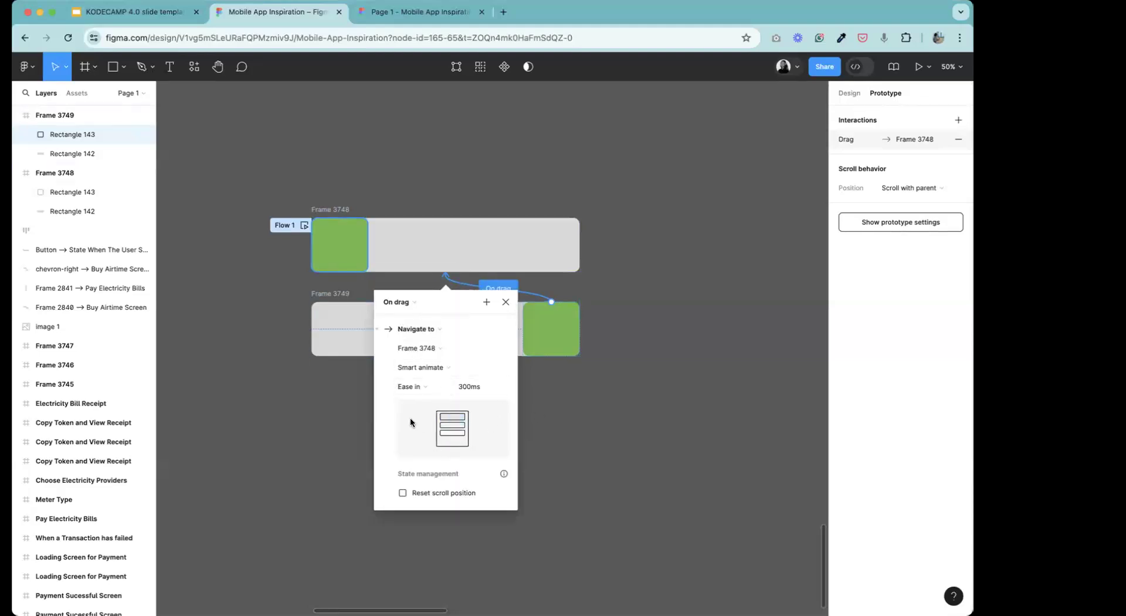
# Set the easing of the return connection to Frame 3748 to Ease out.
pyautogui.click(426, 388)
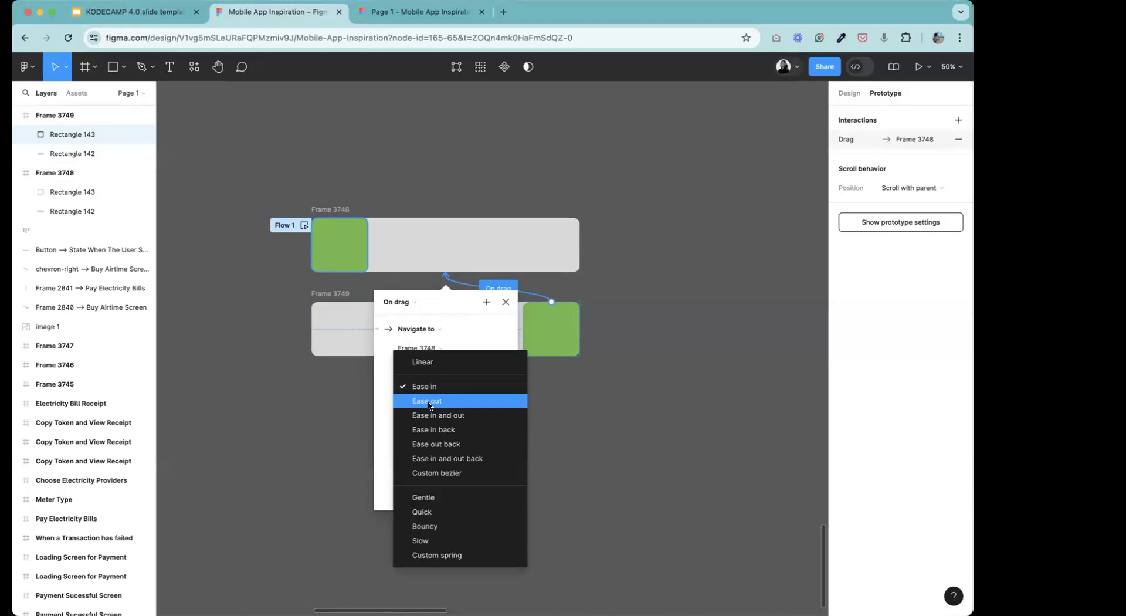
pyautogui.click(432, 402)
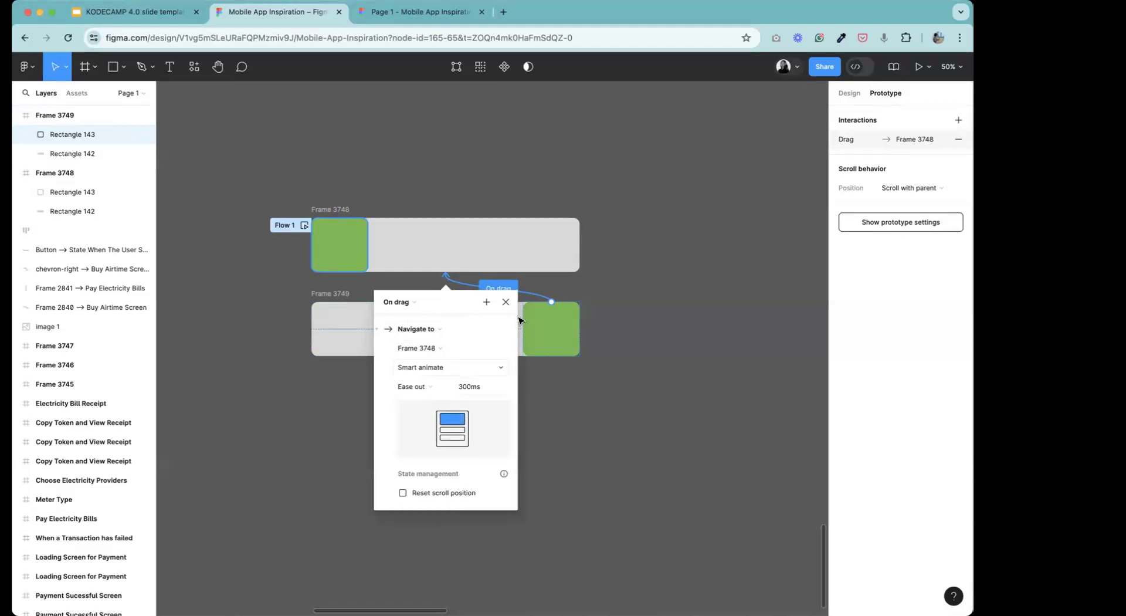
pyautogui.click(505, 302)
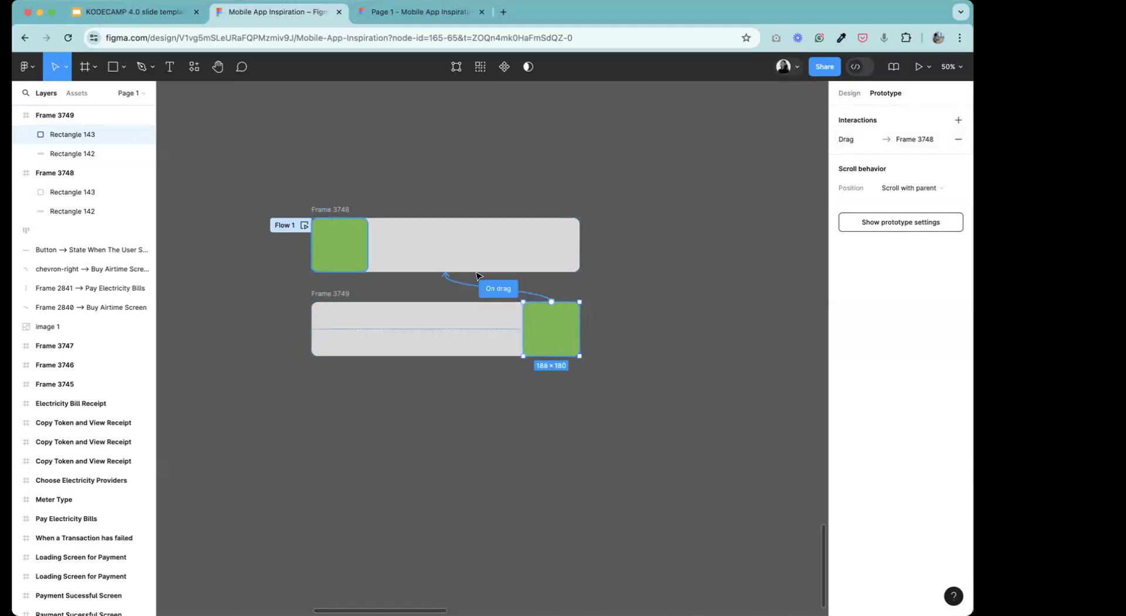
pyautogui.click(685, 268)
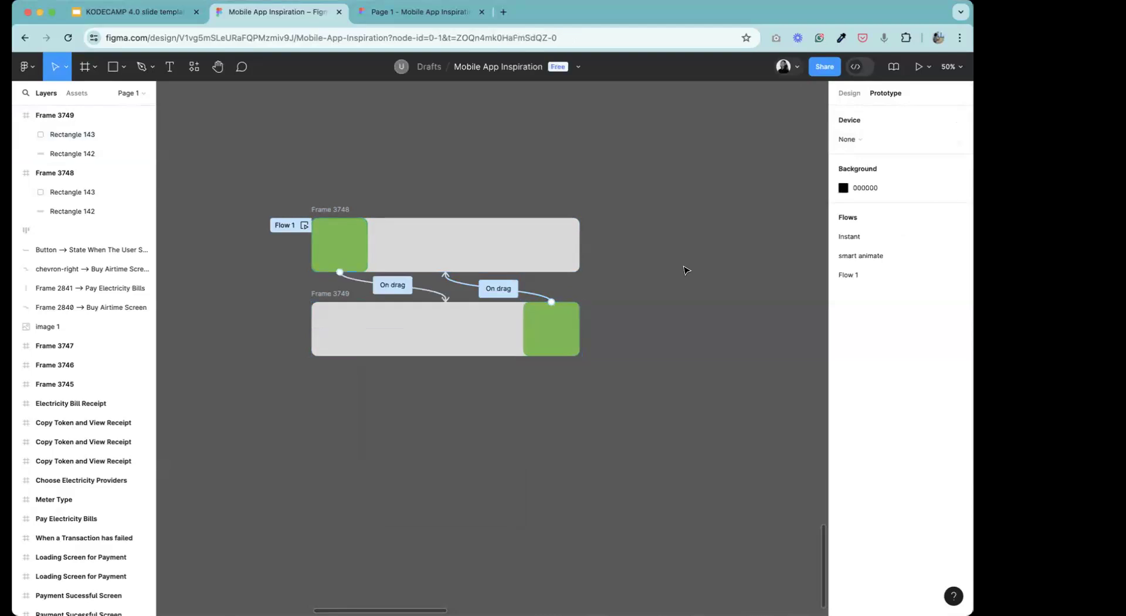
# Preview Flow 1 from Frame 3748 and test sliding the green block back and forth between both ends.
pyautogui.click(328, 210)
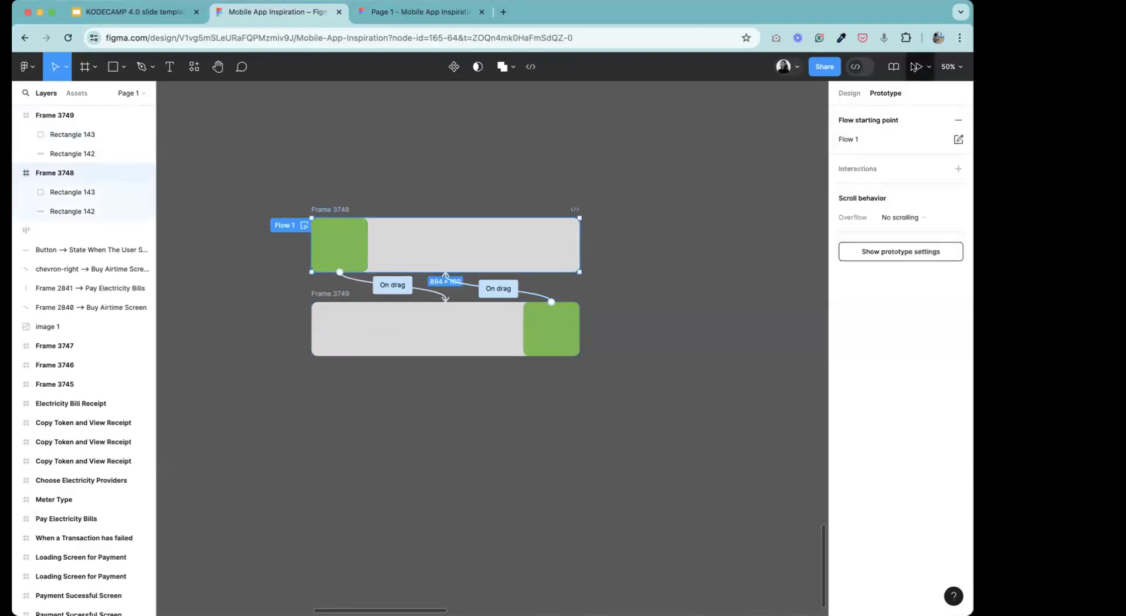
pyautogui.click(918, 67)
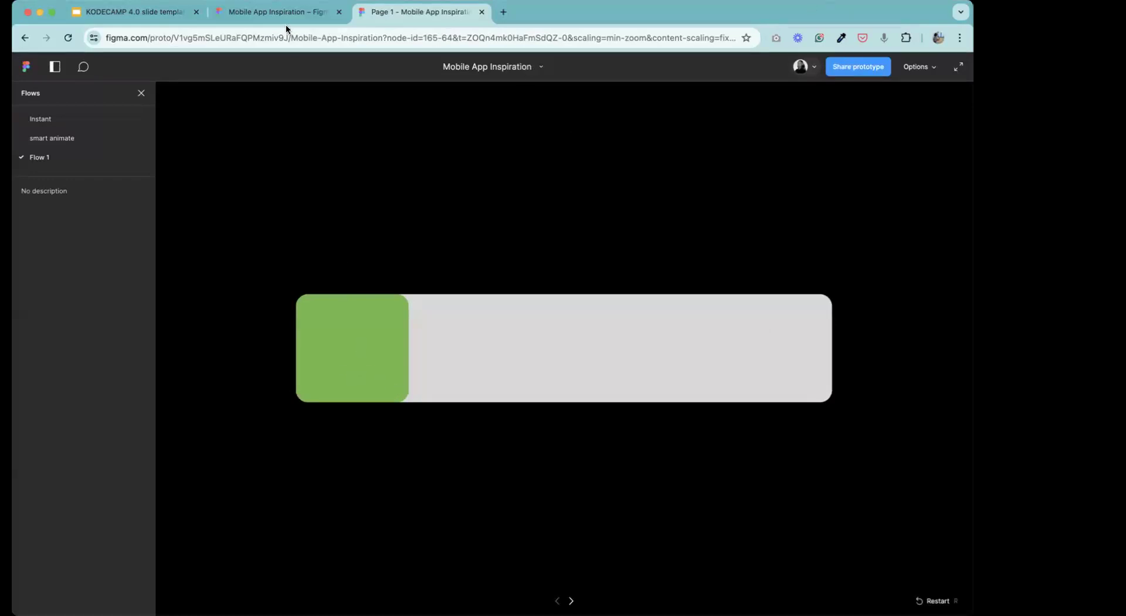
pyautogui.click(354, 373)
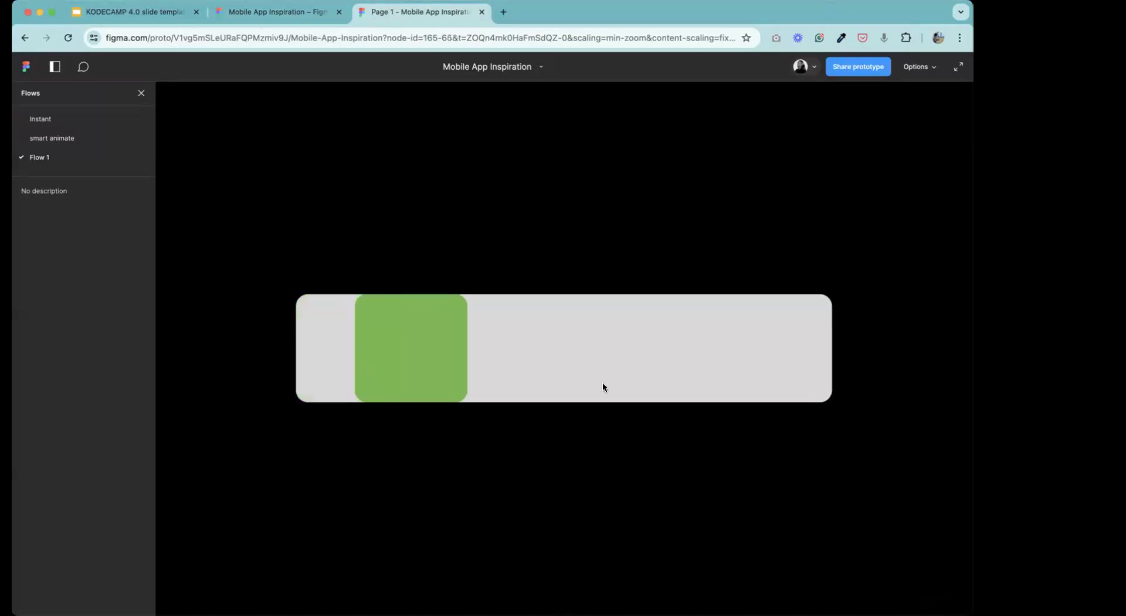
pyautogui.moveTo(802, 376); pyautogui.dragTo(369, 385)
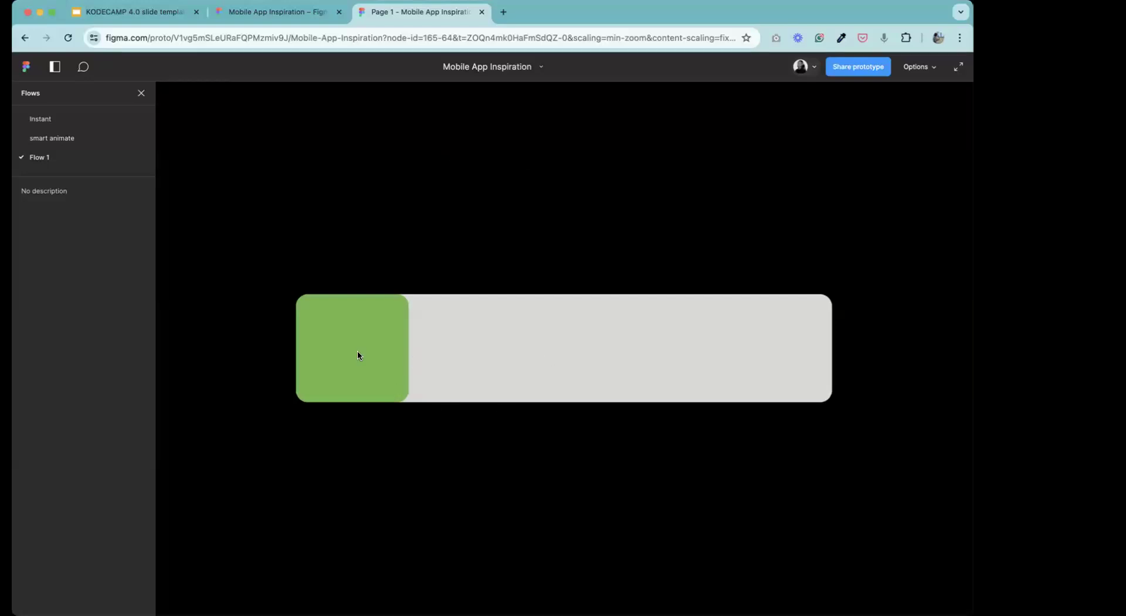
pyautogui.moveTo(360, 355)
pyautogui.mouseDown()
pyautogui.moveTo(792, 382)
pyautogui.moveTo(628, 349)
pyautogui.moveTo(364, 350)
pyautogui.mouseUp()
pyautogui.moveTo(370, 357); pyautogui.dragTo(379, 415)
pyautogui.moveTo(353, 366); pyautogui.dragTo(810, 328)
pyautogui.moveTo(609, 367); pyautogui.dragTo(347, 413)
pyautogui.moveTo(565, 352); pyautogui.dragTo(770, 324)
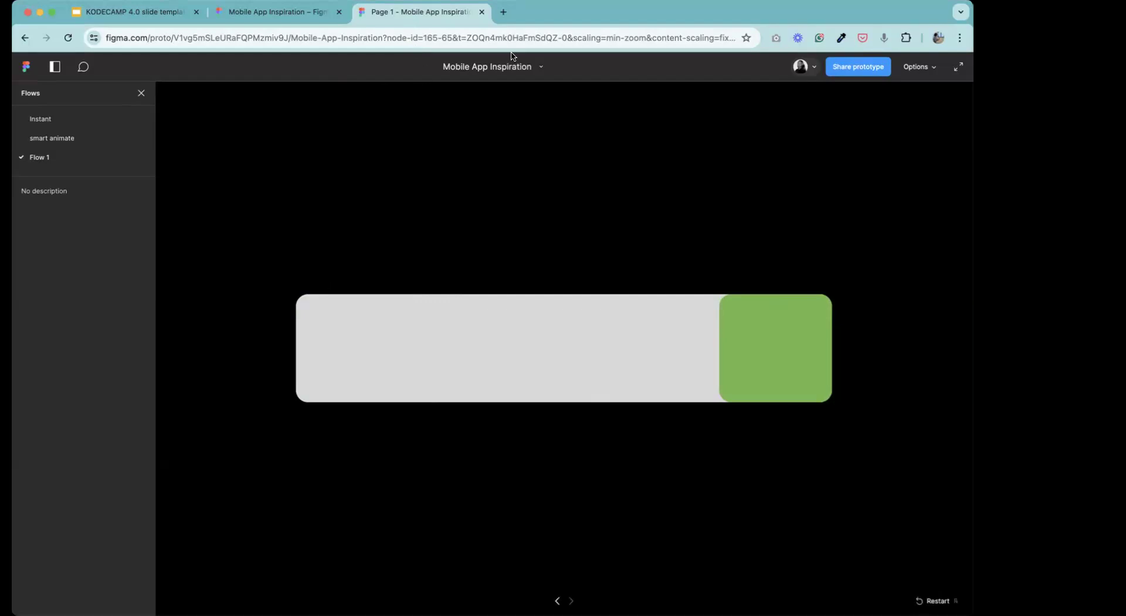
# Return to the design file and duplicate both linked frames to the right of the originals.
pyautogui.click(287, 20)
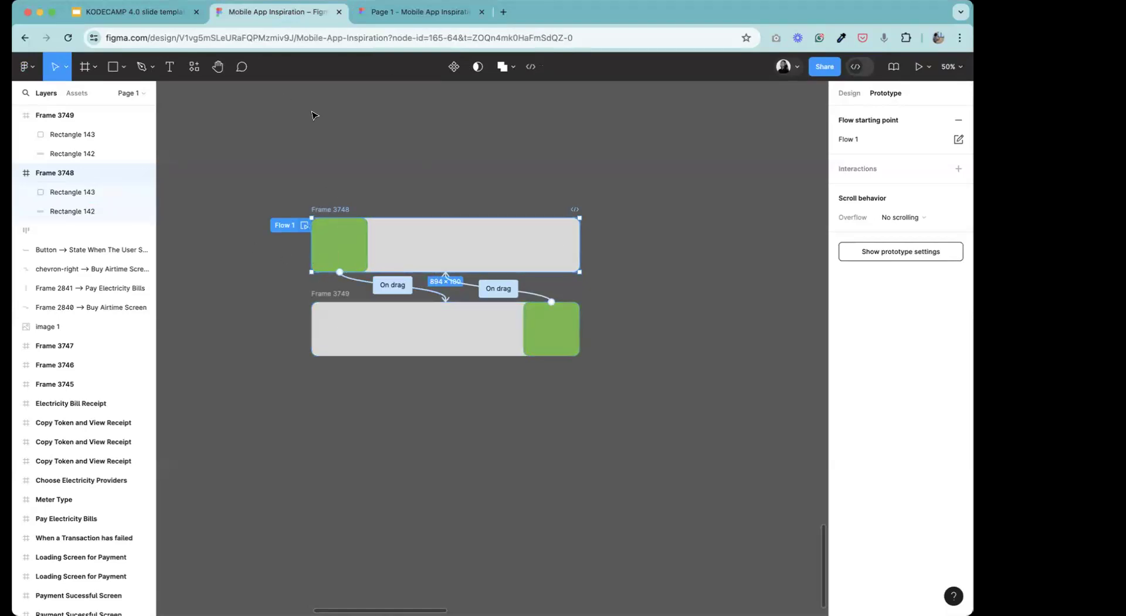
pyautogui.click(154, 14)
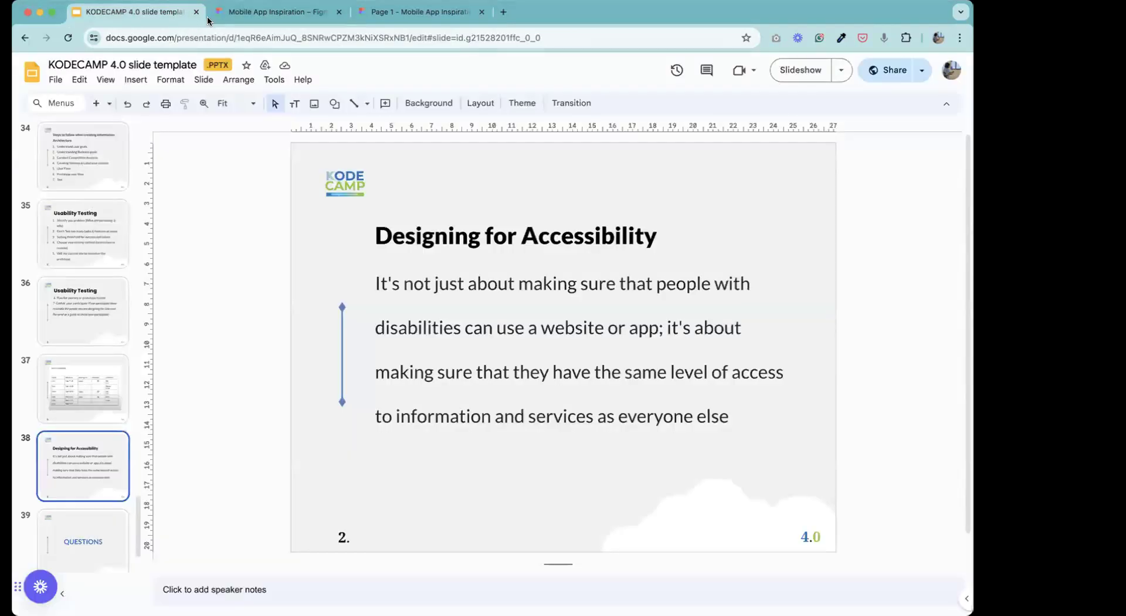
pyautogui.click(216, 16)
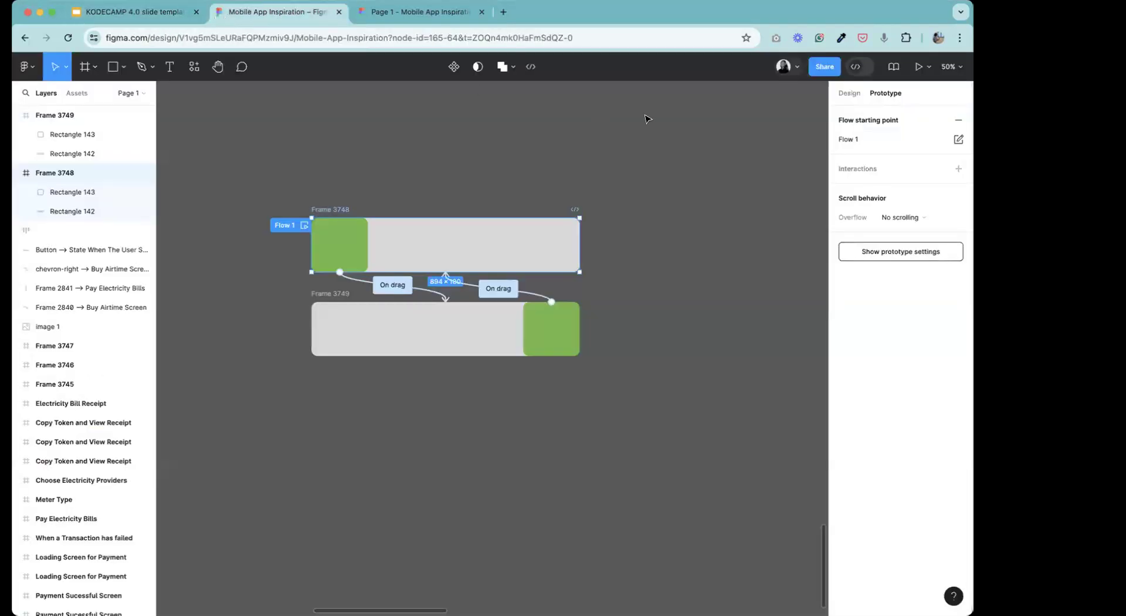
pyautogui.moveTo(257, 179); pyautogui.dragTo(665, 390)
pyautogui.press('alt')
pyautogui.moveTo(488, 242); pyautogui.dragTo(610, 240)
pyautogui.click(744, 169)
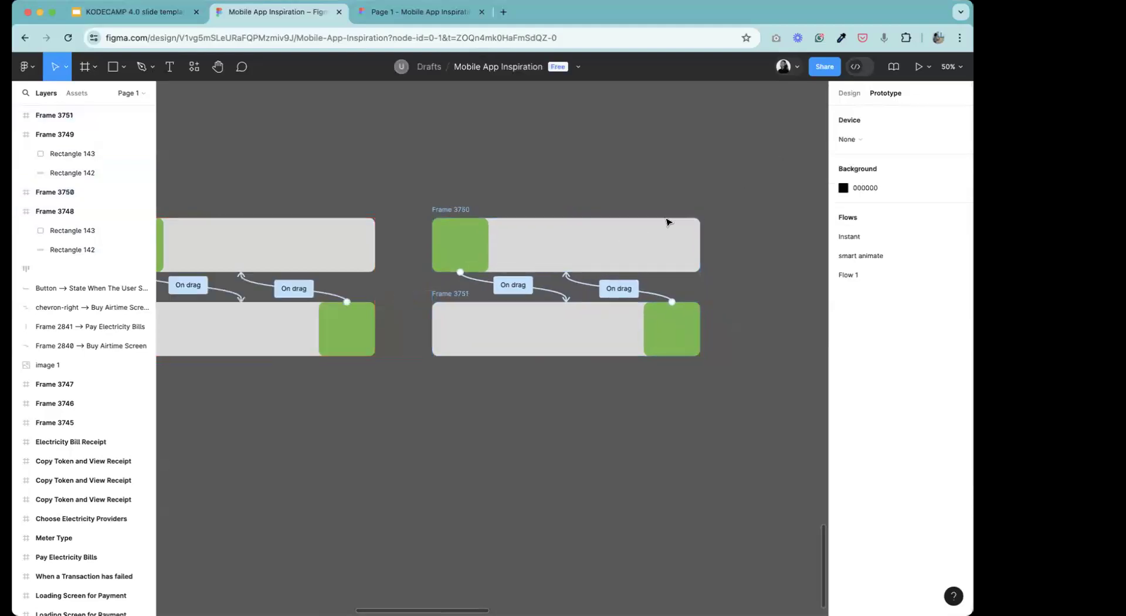
# Set the easing of the drag connection from Frame 3751 to Frame 3750 to Gentle.
pyautogui.click(612, 286)
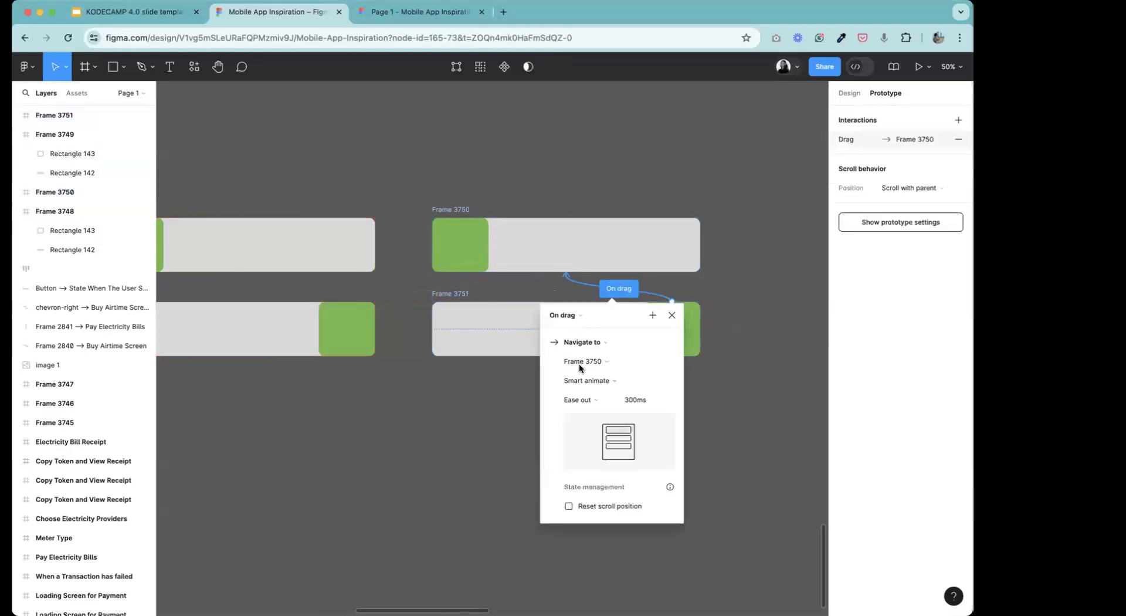
pyautogui.click(593, 400)
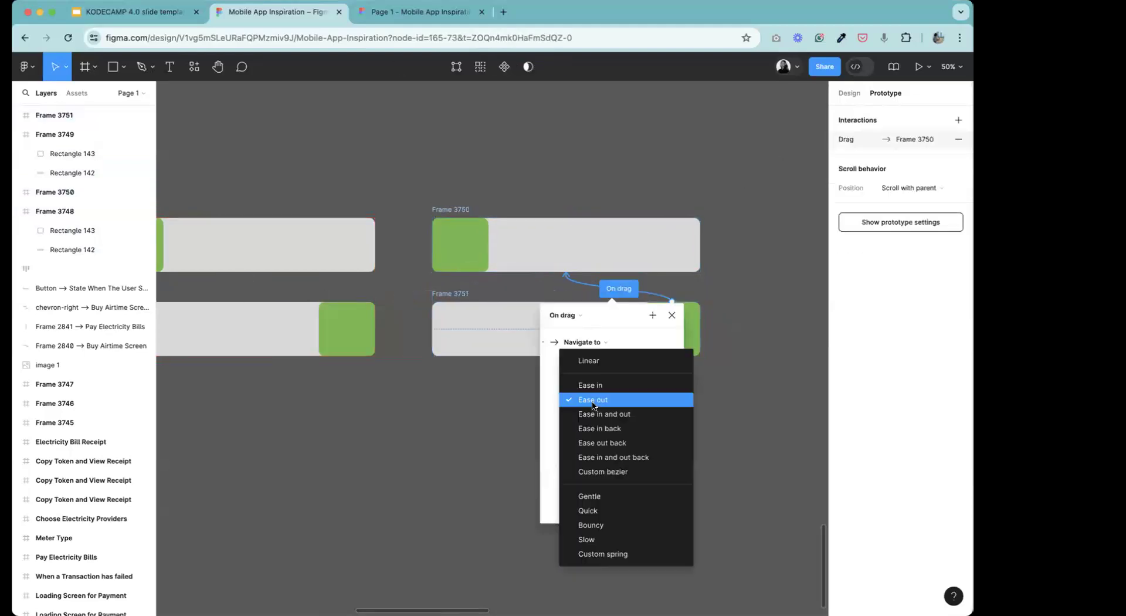
pyautogui.click(609, 497)
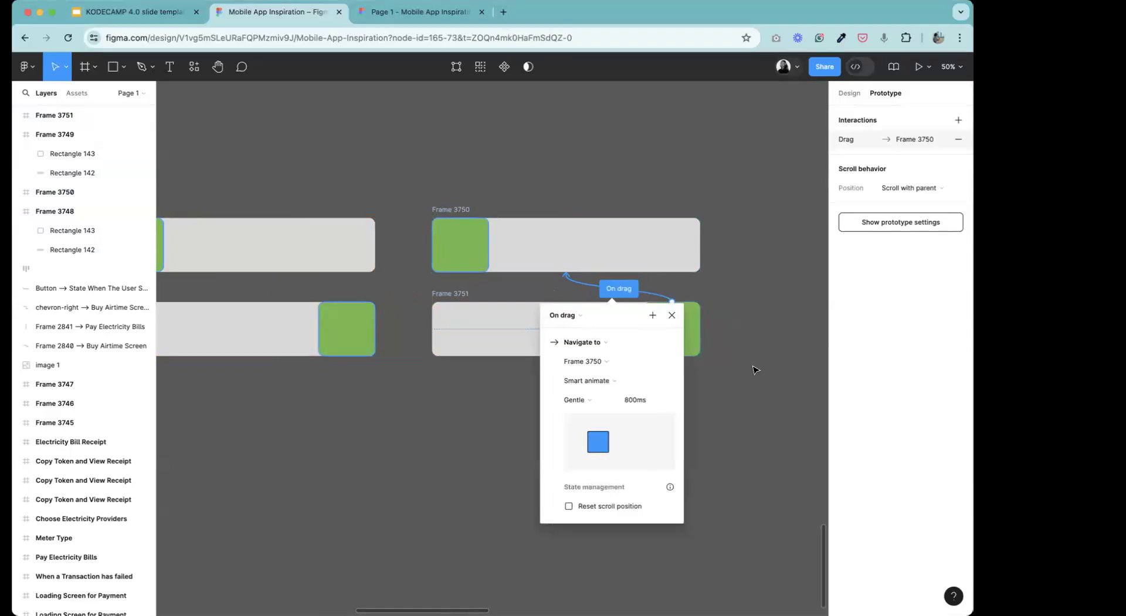
pyautogui.click(672, 316)
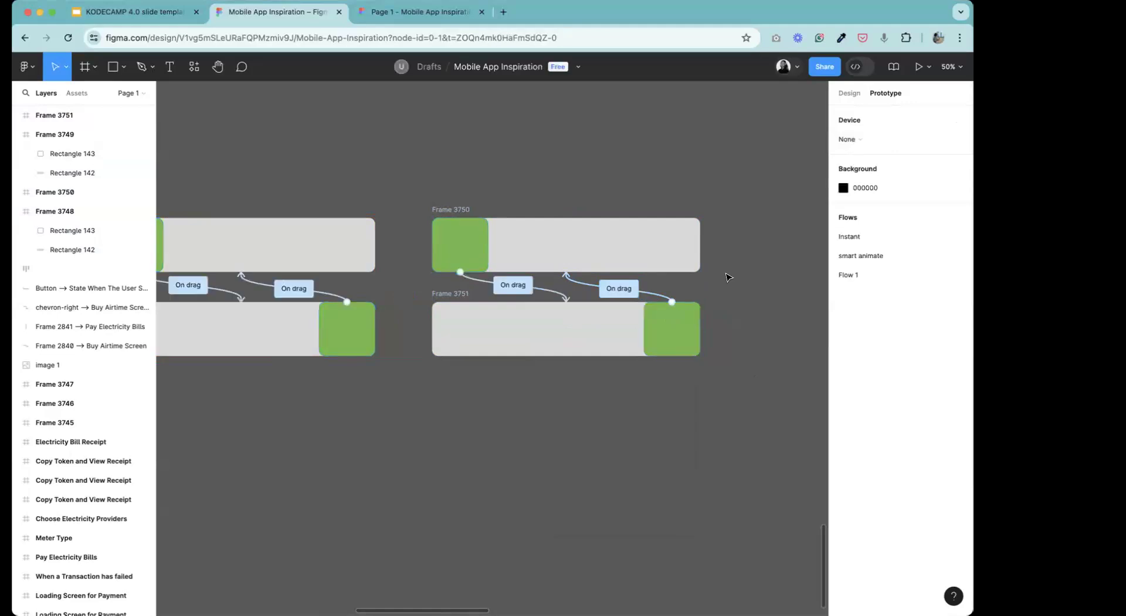
pyautogui.click(607, 290)
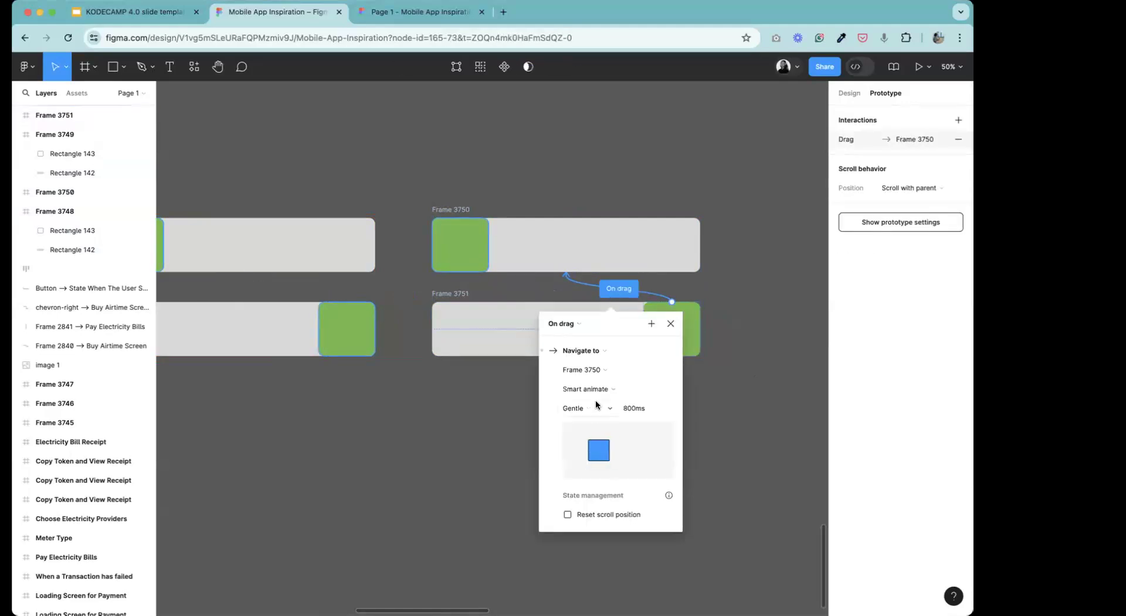
pyautogui.click(592, 407)
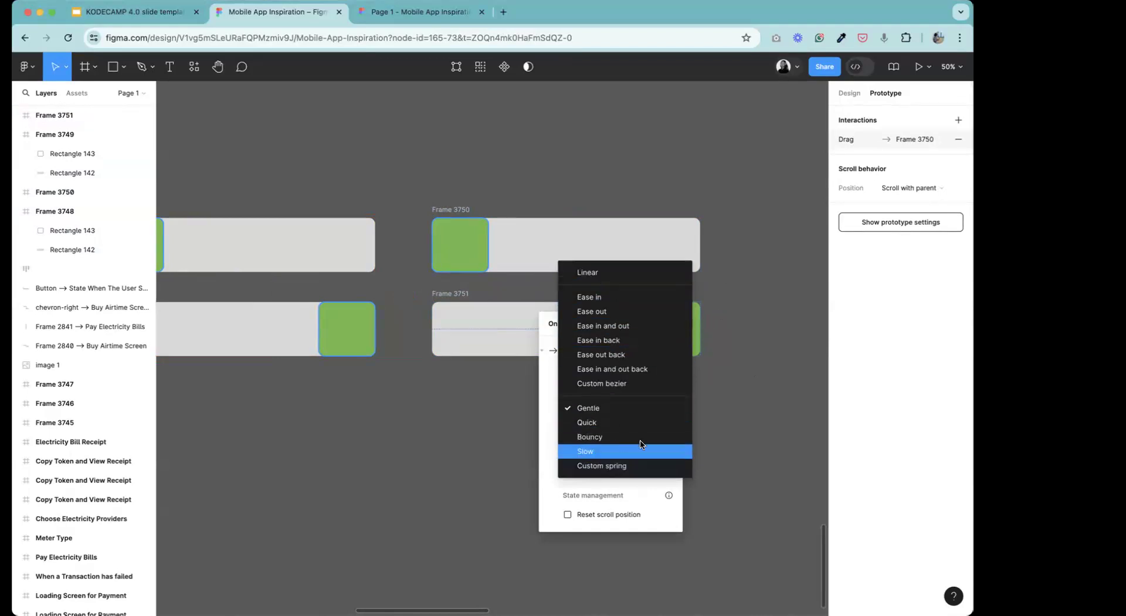
pyautogui.click(727, 327)
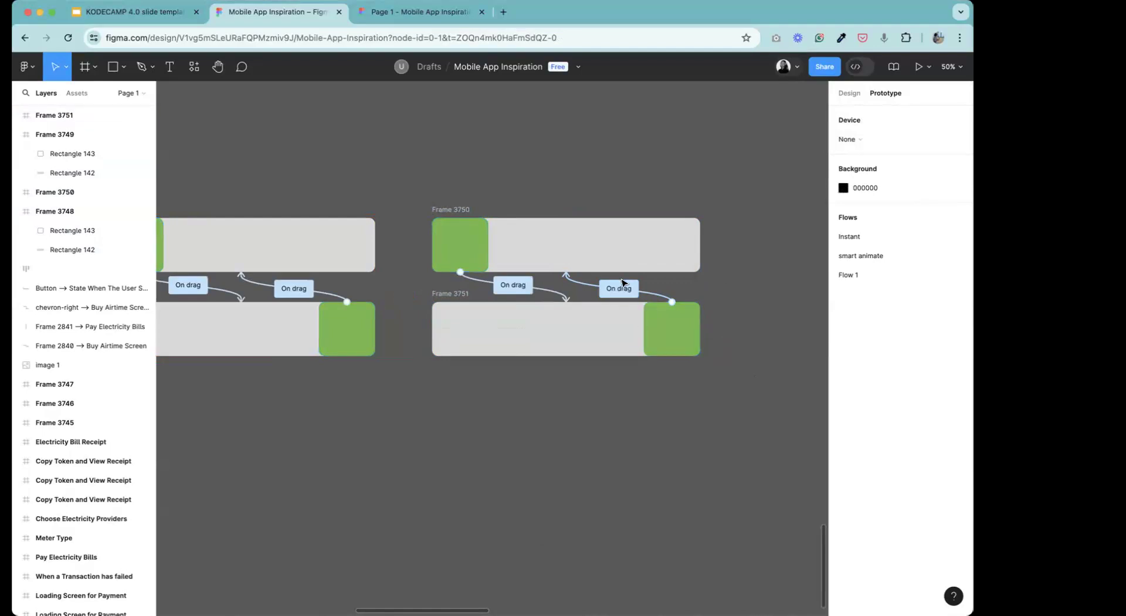
pyautogui.click(619, 288)
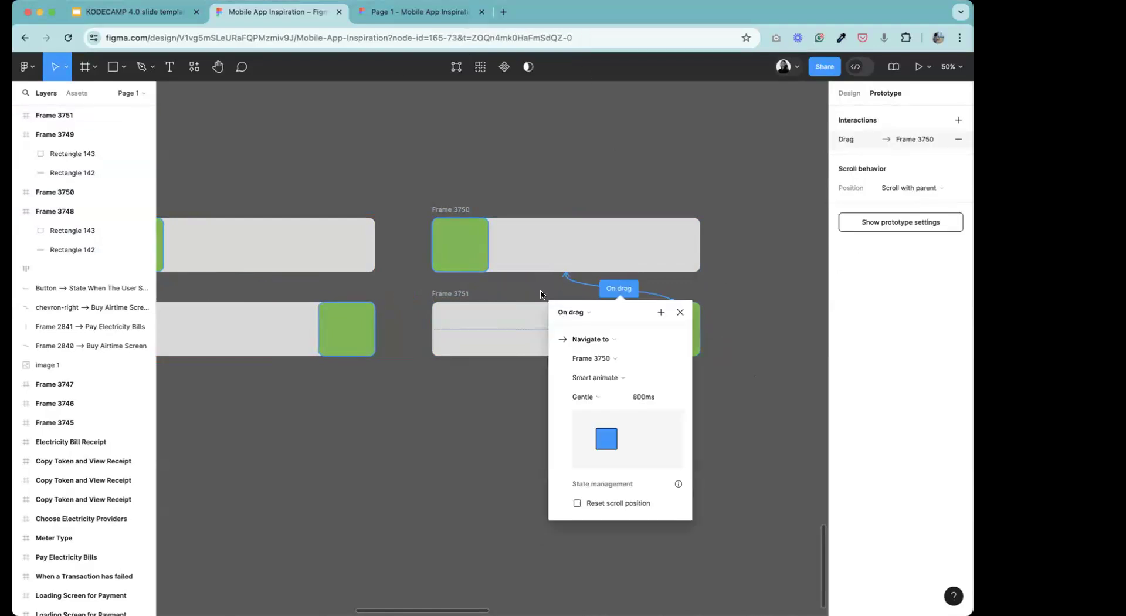
pyautogui.click(526, 416)
# Set the easing of the drag connection from Frame 3750 to Frame 3751 to Gentle.
pyautogui.click(517, 286)
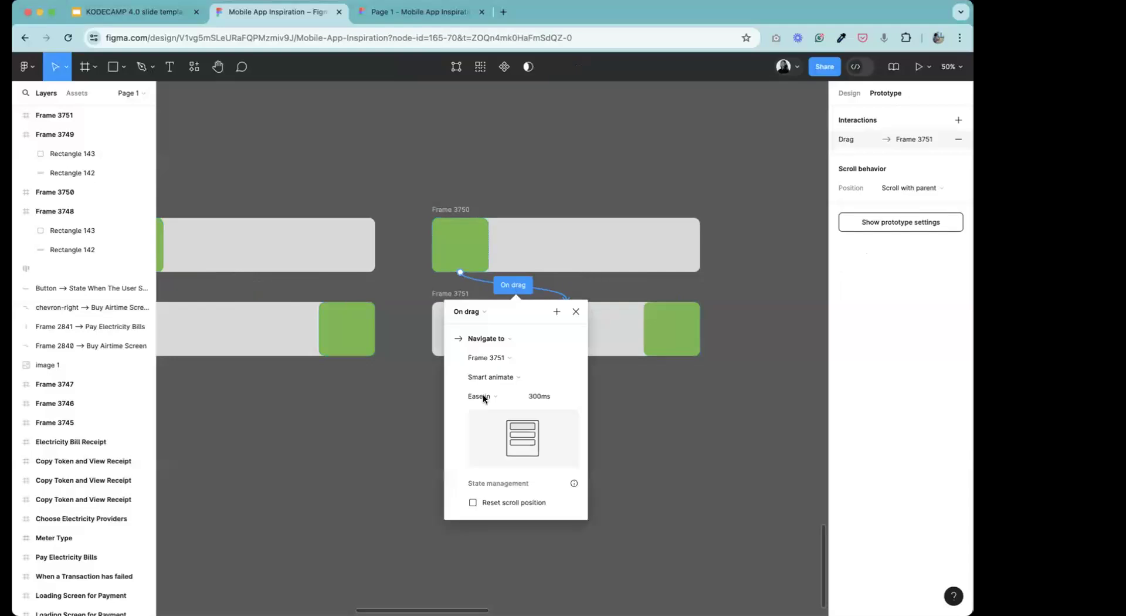
pyautogui.click(480, 396)
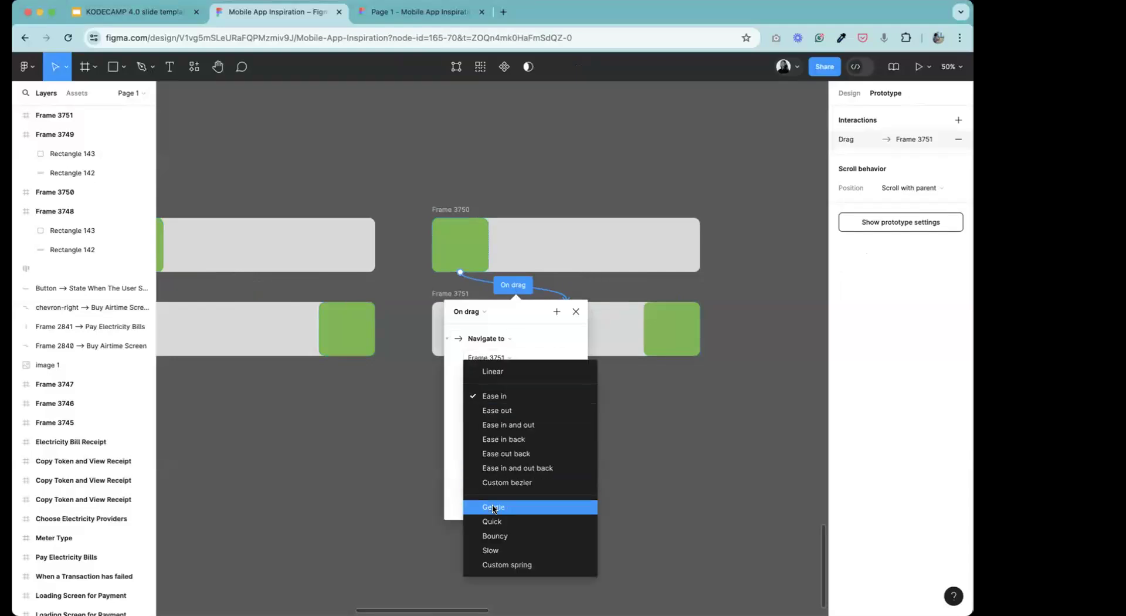
pyautogui.click(493, 507)
pyautogui.click(651, 448)
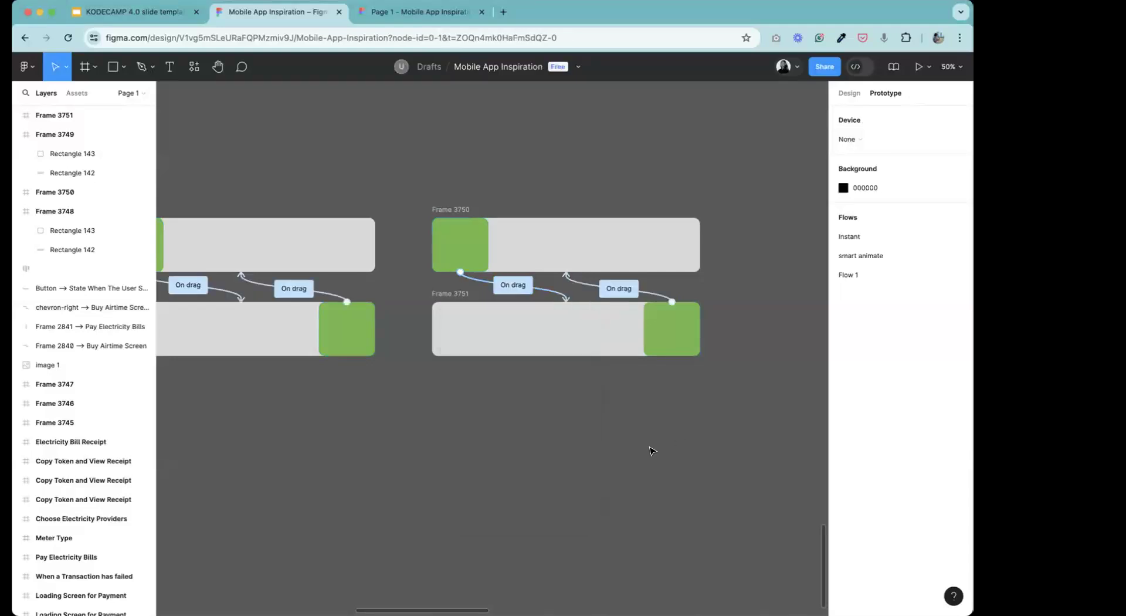
# Preview the prototype from Frame 3750 and test sliding the green block back and forth between both ends.
pyautogui.click(447, 211)
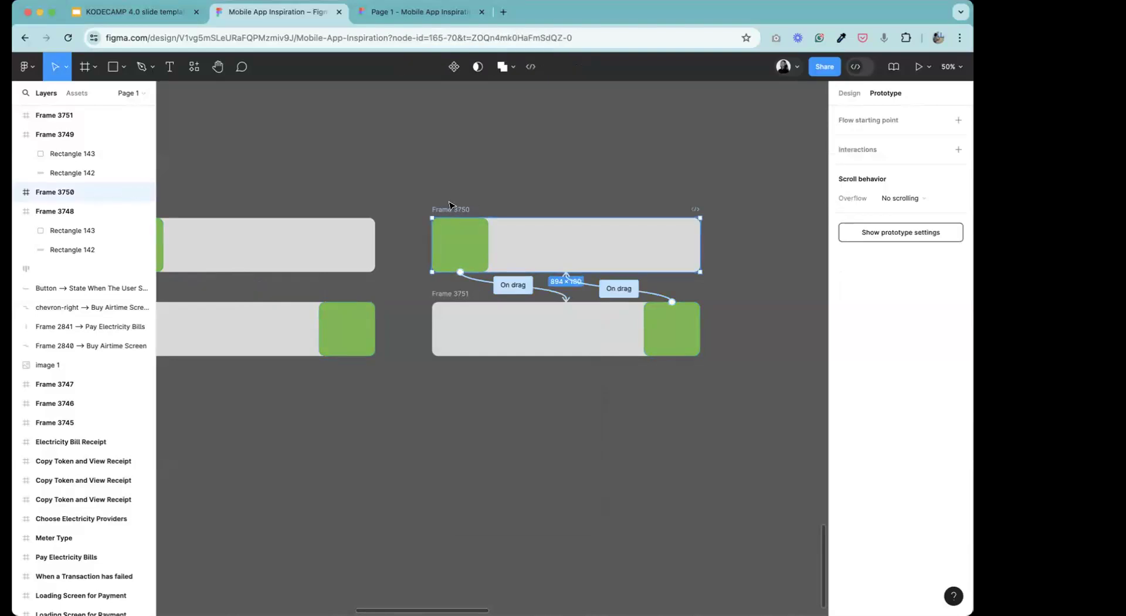
pyautogui.click(917, 68)
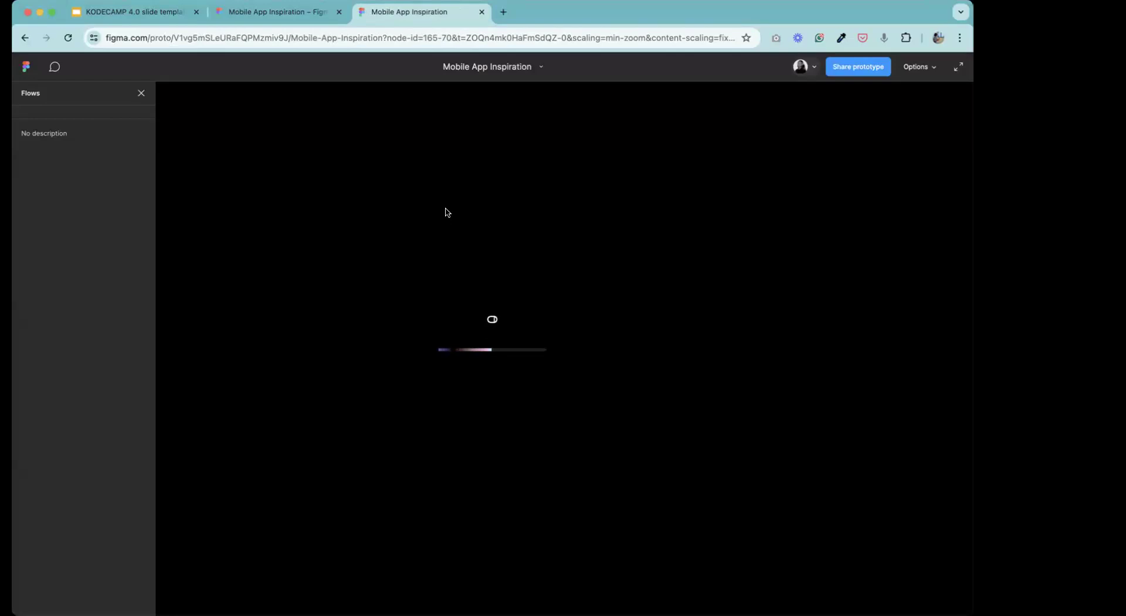
pyautogui.click(365, 355)
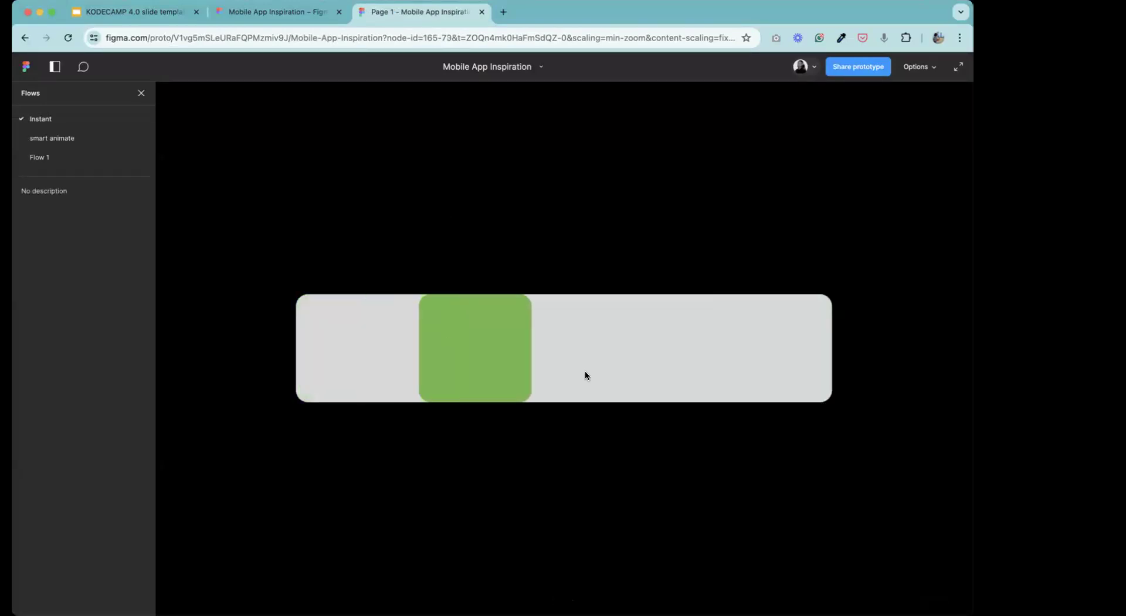
pyautogui.click(761, 354)
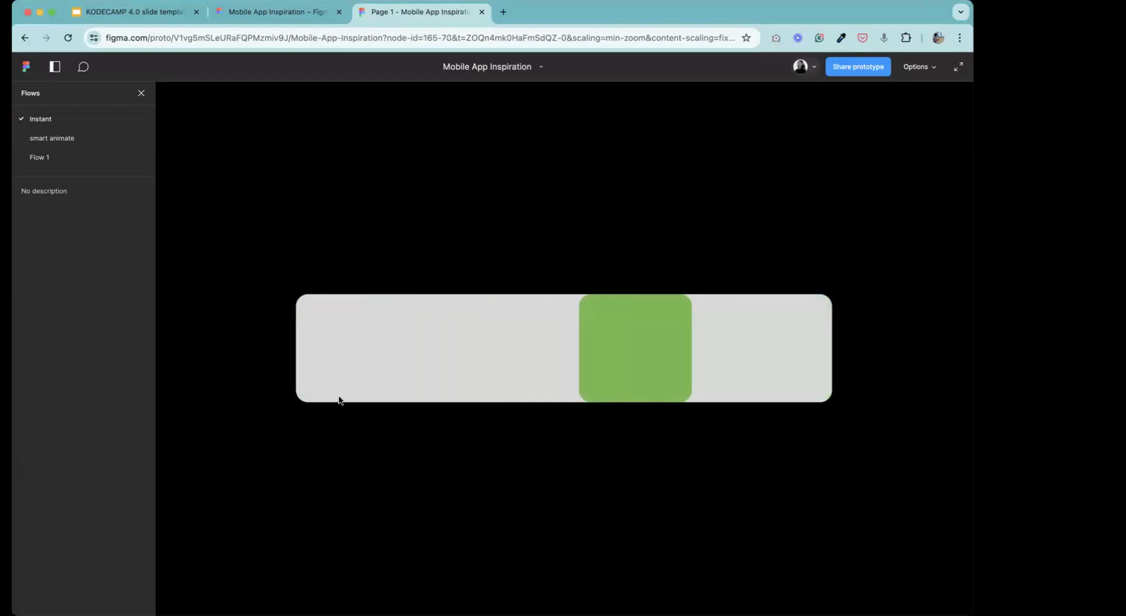
pyautogui.moveTo(319, 353); pyautogui.dragTo(539, 370)
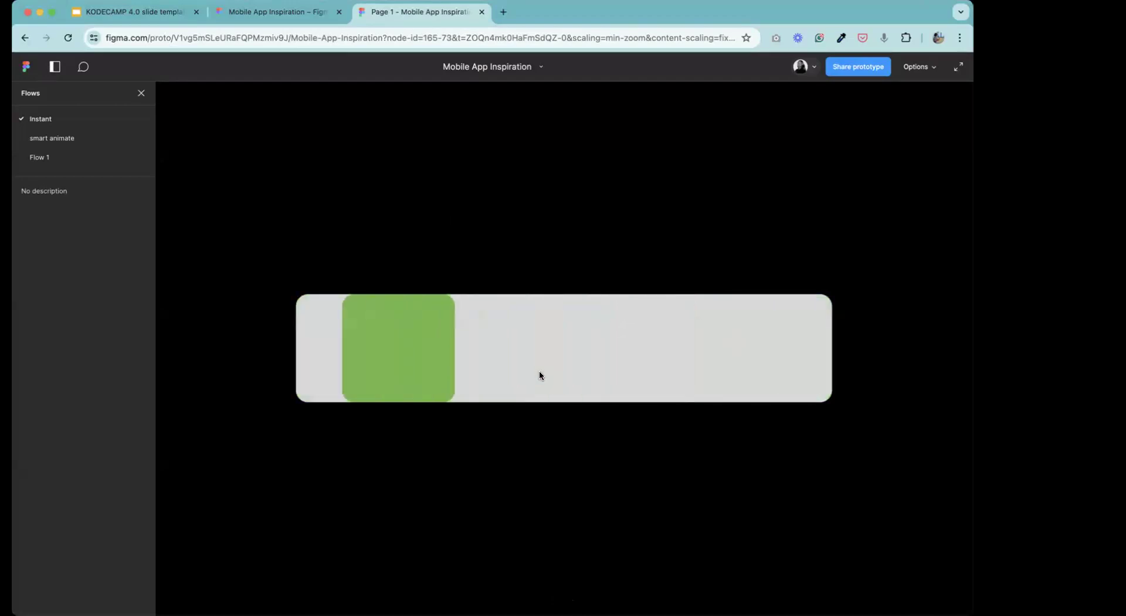
pyautogui.moveTo(805, 360); pyautogui.dragTo(604, 370)
pyautogui.click(747, 361)
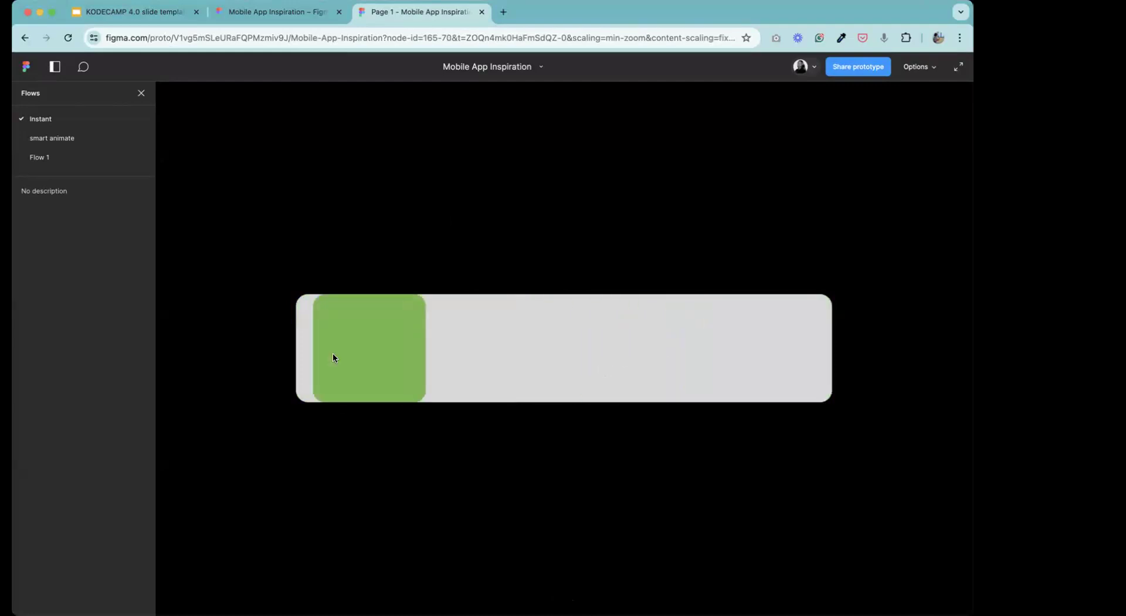
pyautogui.click(362, 354)
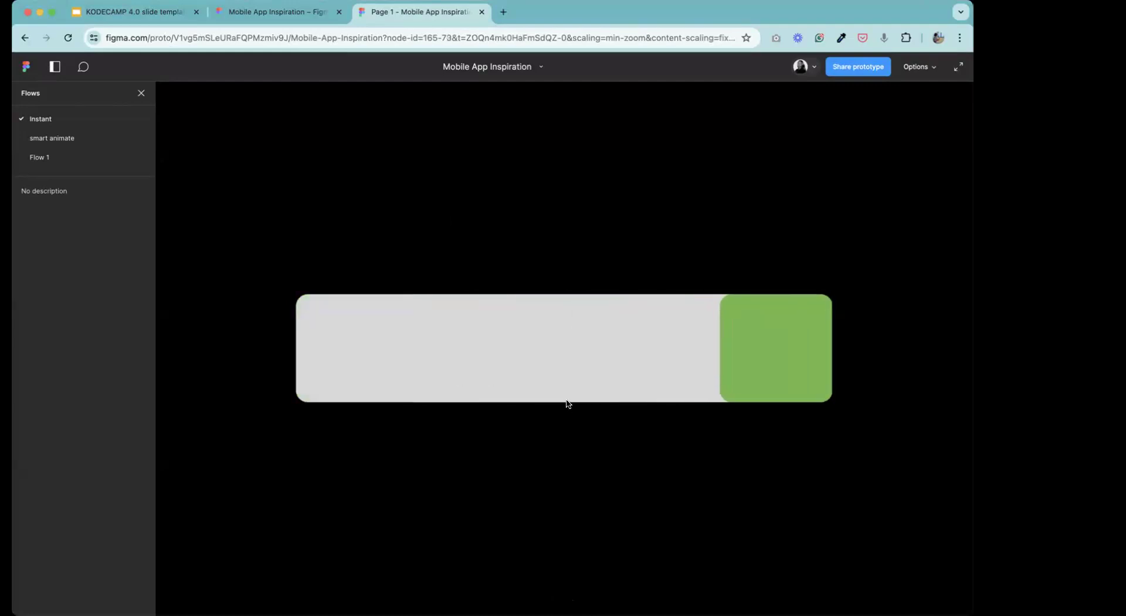
# Switch the preview to Flow 1 to compare its block sliding, and briefly view the smart animate flow before returning to Flow 1.
pyautogui.click(51, 160)
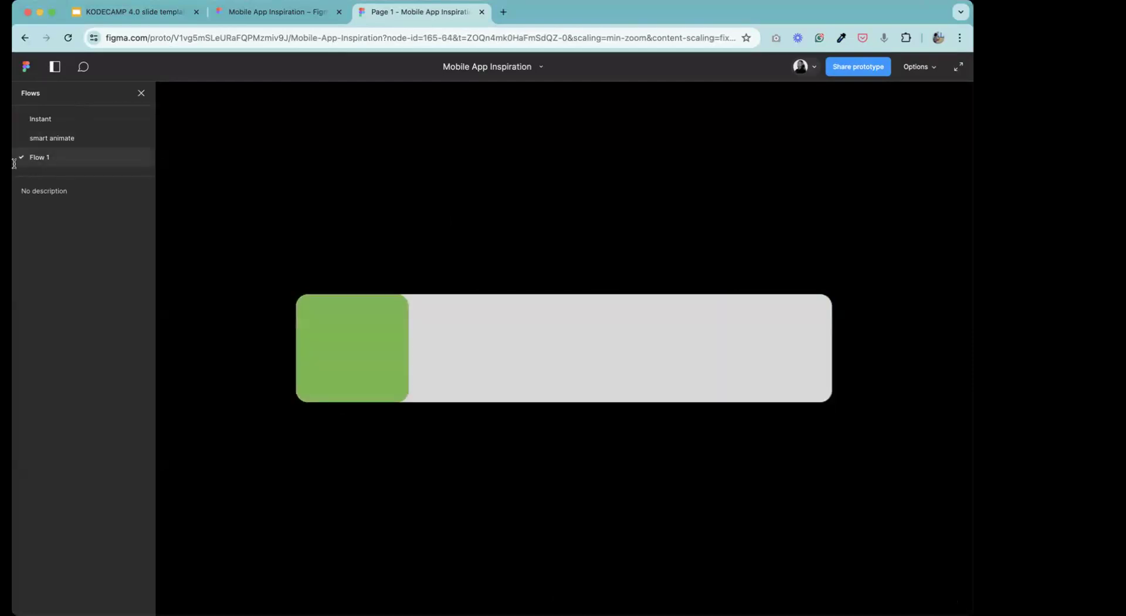
pyautogui.moveTo(380, 349); pyautogui.dragTo(305, 363)
pyautogui.click(362, 374)
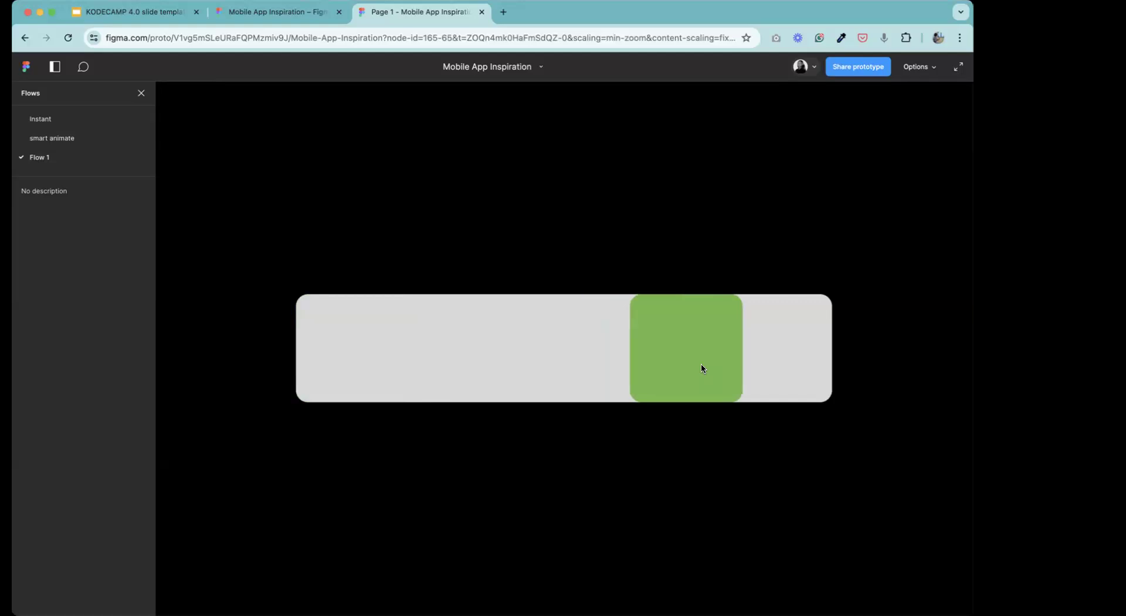
pyautogui.moveTo(803, 367); pyautogui.dragTo(321, 348)
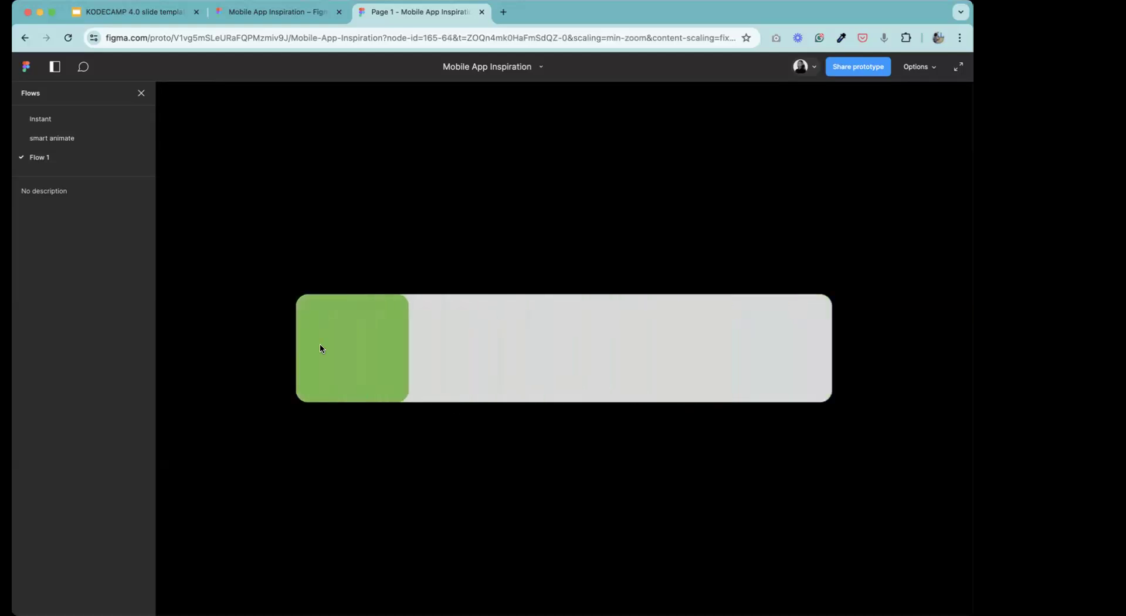
pyautogui.click(102, 140)
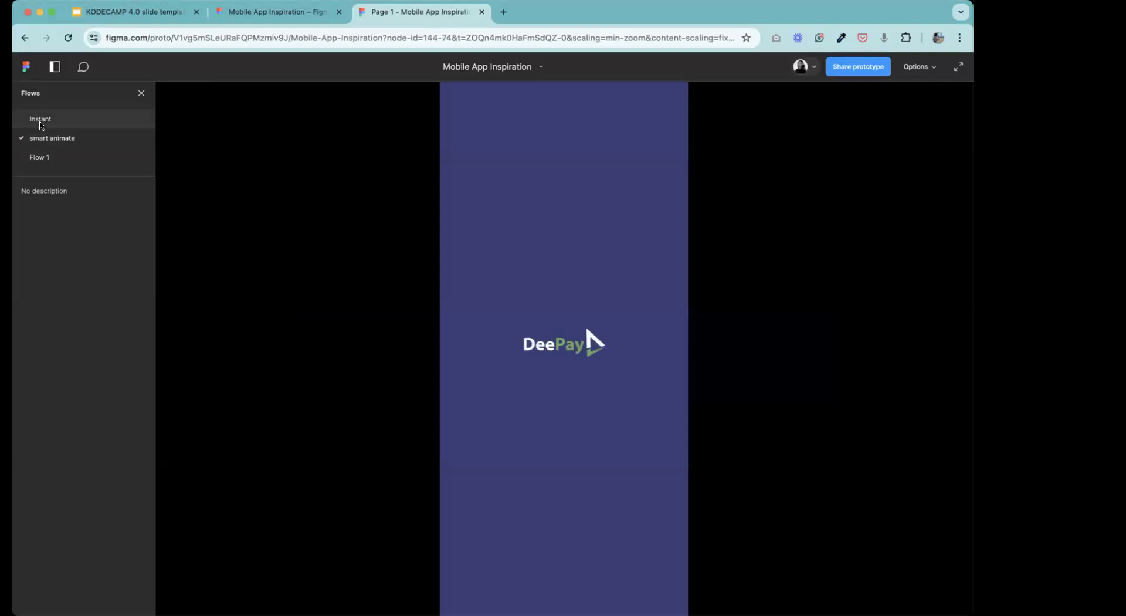
pyautogui.click(43, 159)
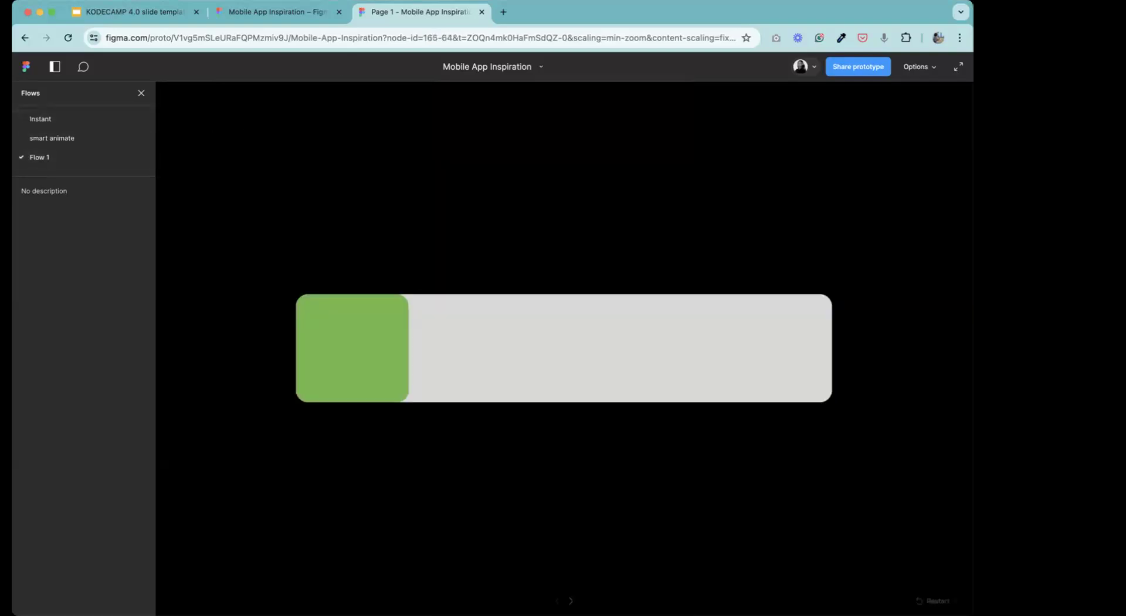
# Back in the design file, make Frame 3750 a flow starting point and name the flow Gentle.
pyautogui.click(286, 13)
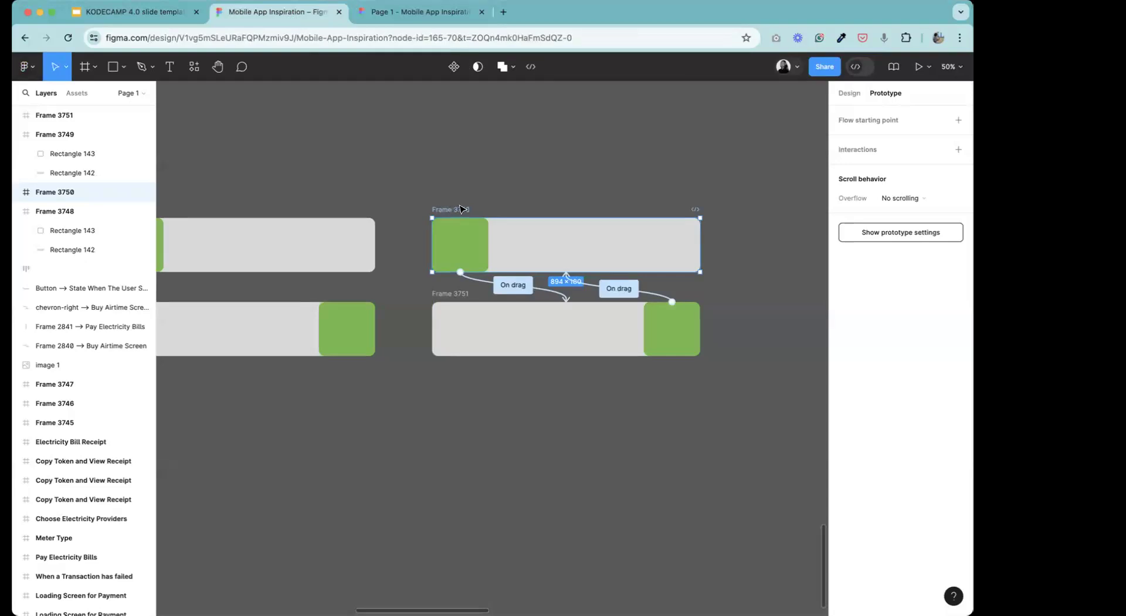
pyautogui.click(959, 121)
pyautogui.click(410, 223)
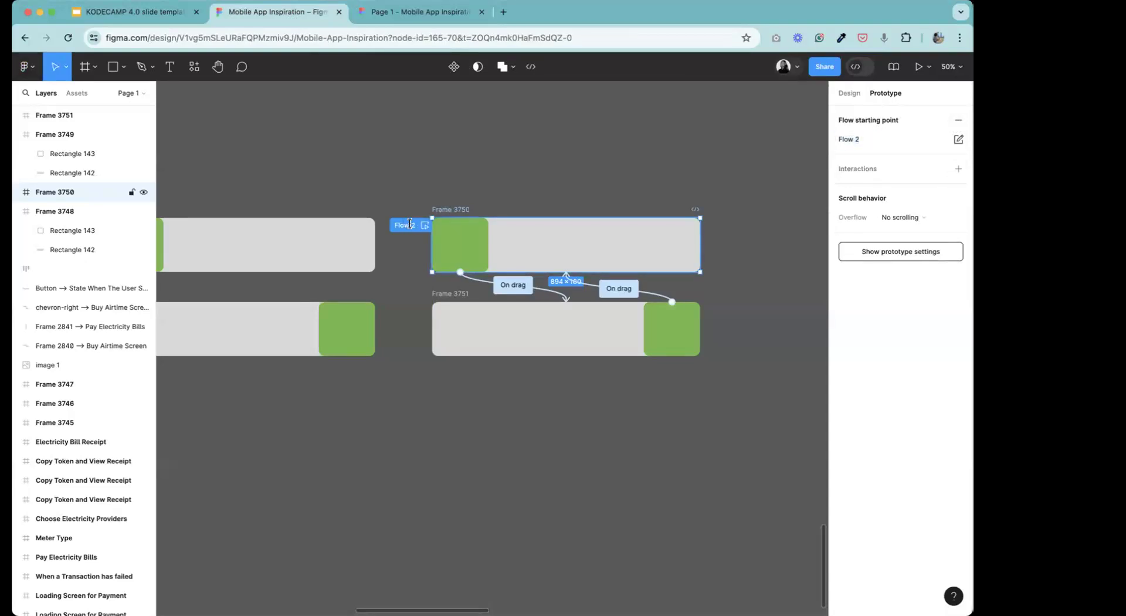
pyautogui.press('BackSpace')
pyautogui.write('Genta')
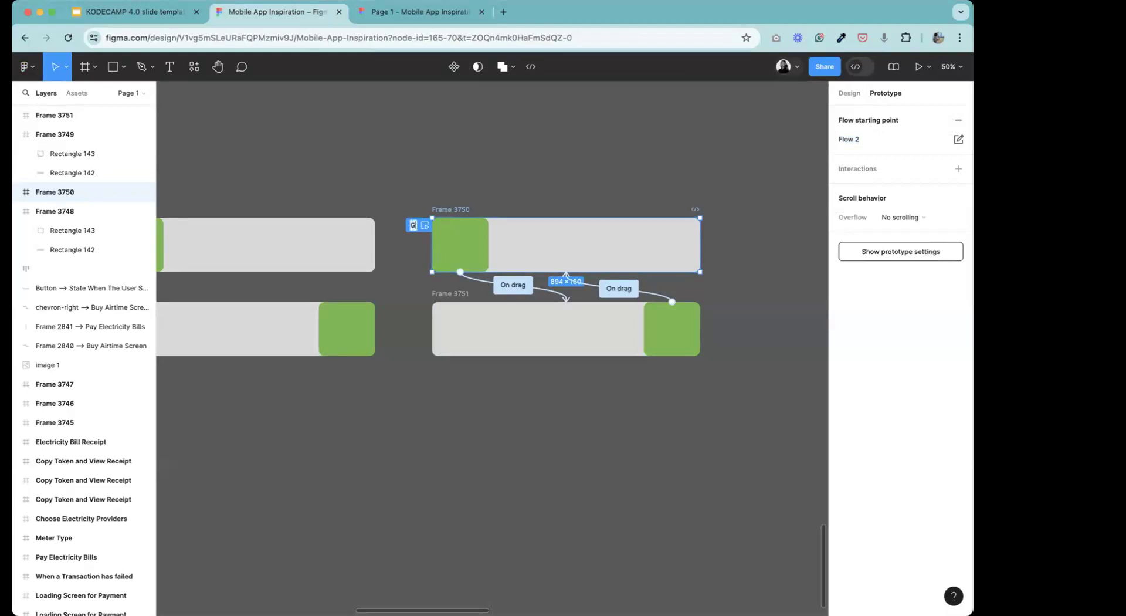
pyautogui.press('BackSpace')
pyautogui.write('el')
pyautogui.press('BackSpace')
pyautogui.press('BackSpace')
pyautogui.write('le')
pyautogui.press('Return')
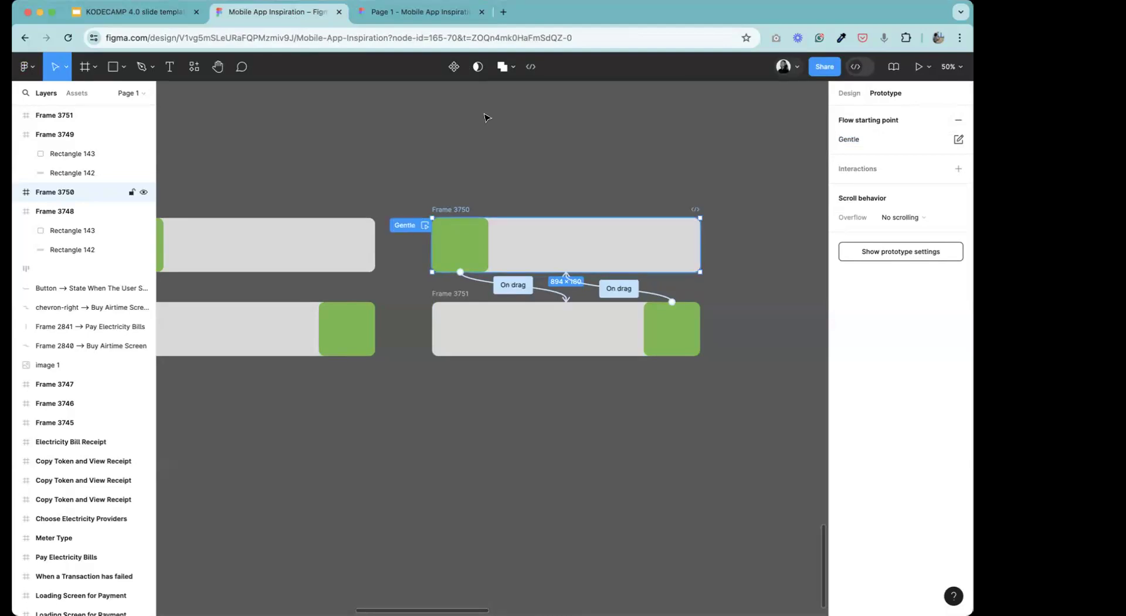
# Check the easing of the drag connection from Frame 3749 to Frame 3748, and rename Flow 1 to Easy Out.
pyautogui.click(215, 76)
pyautogui.moveTo(247, 228); pyautogui.dragTo(460, 241)
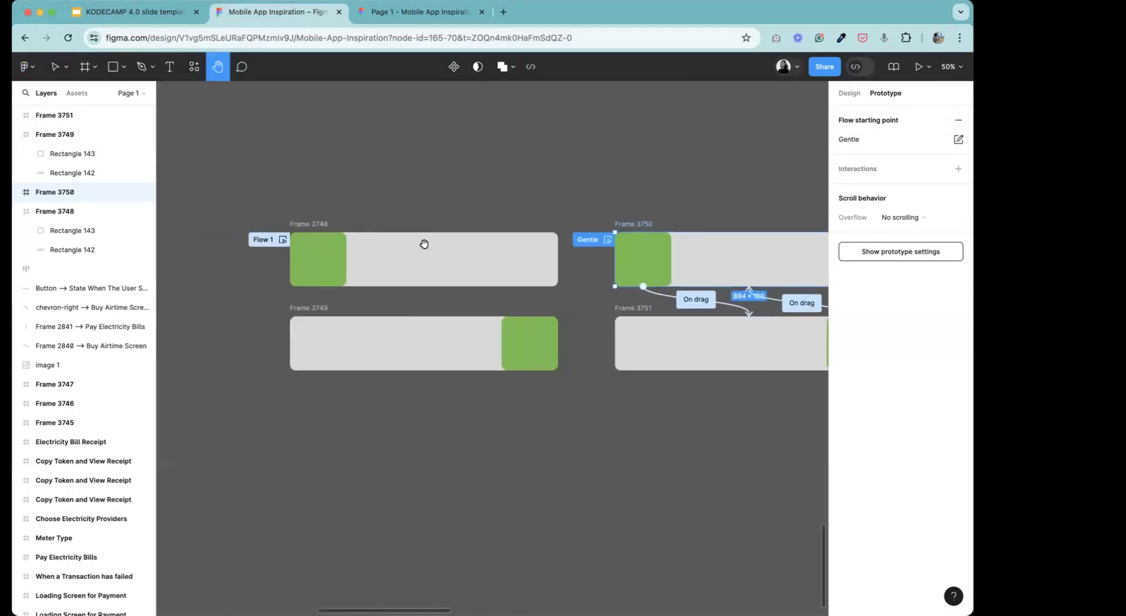
pyautogui.click(61, 69)
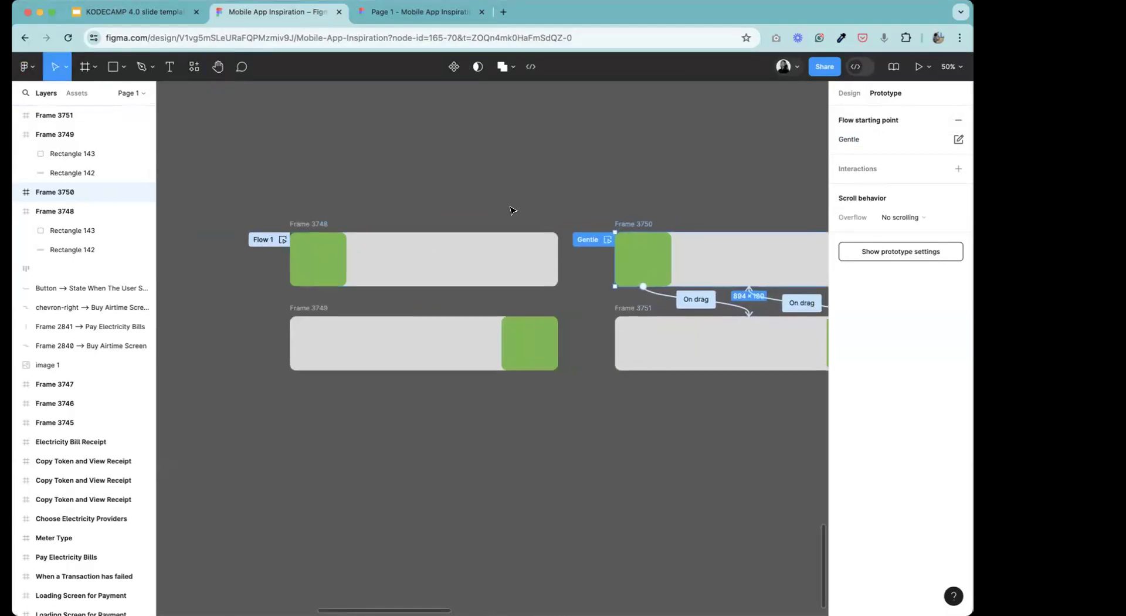
pyautogui.click(487, 261)
pyautogui.click(461, 305)
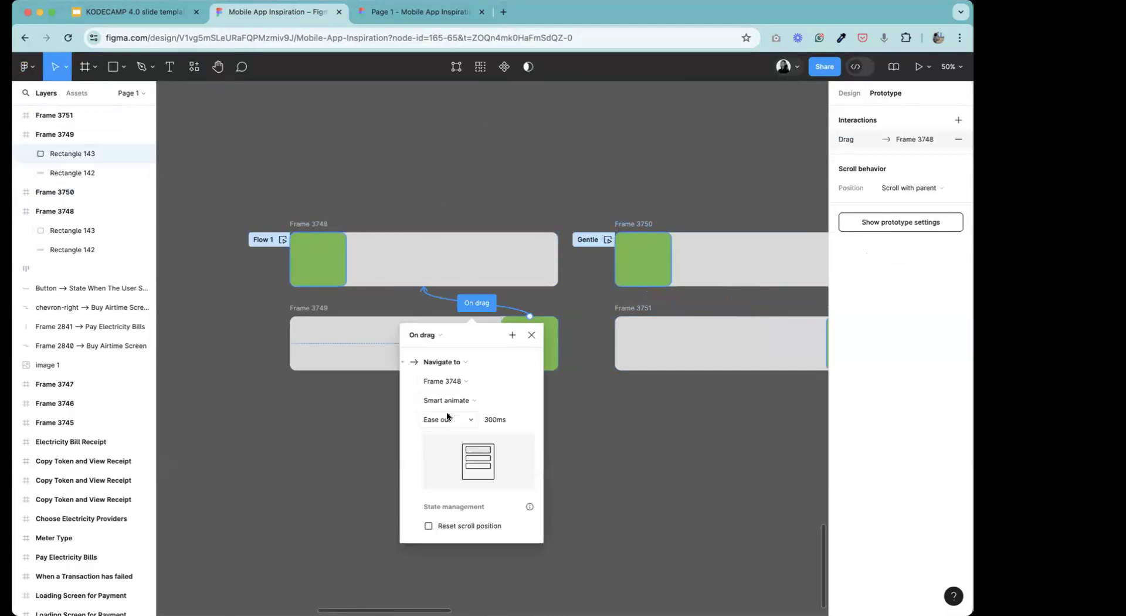
pyautogui.click(531, 337)
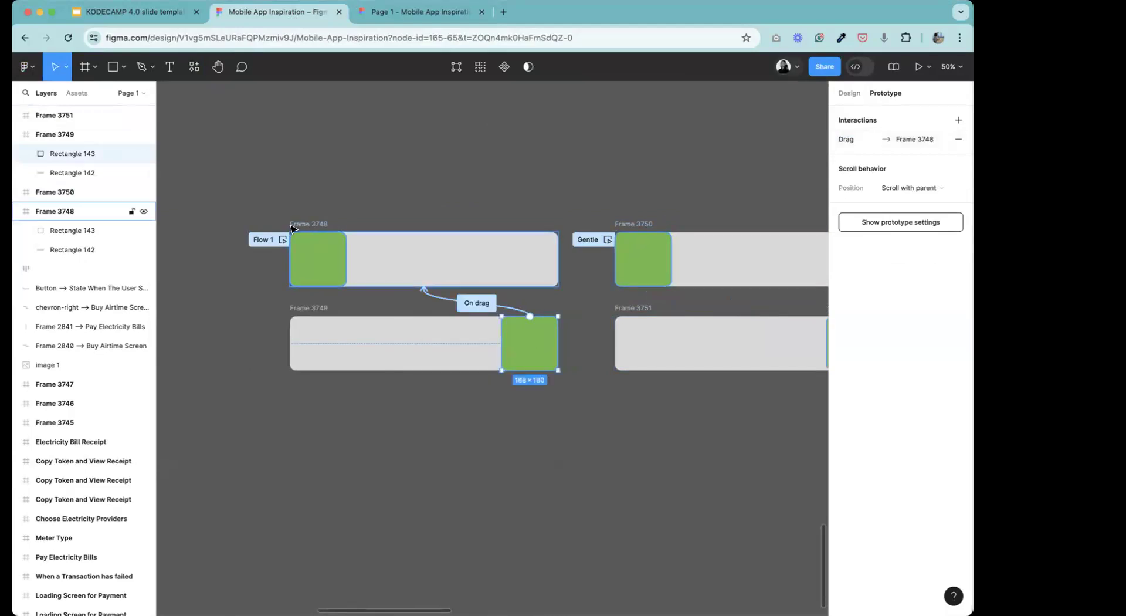
pyautogui.click(257, 241)
pyautogui.doubleClick(256, 241)
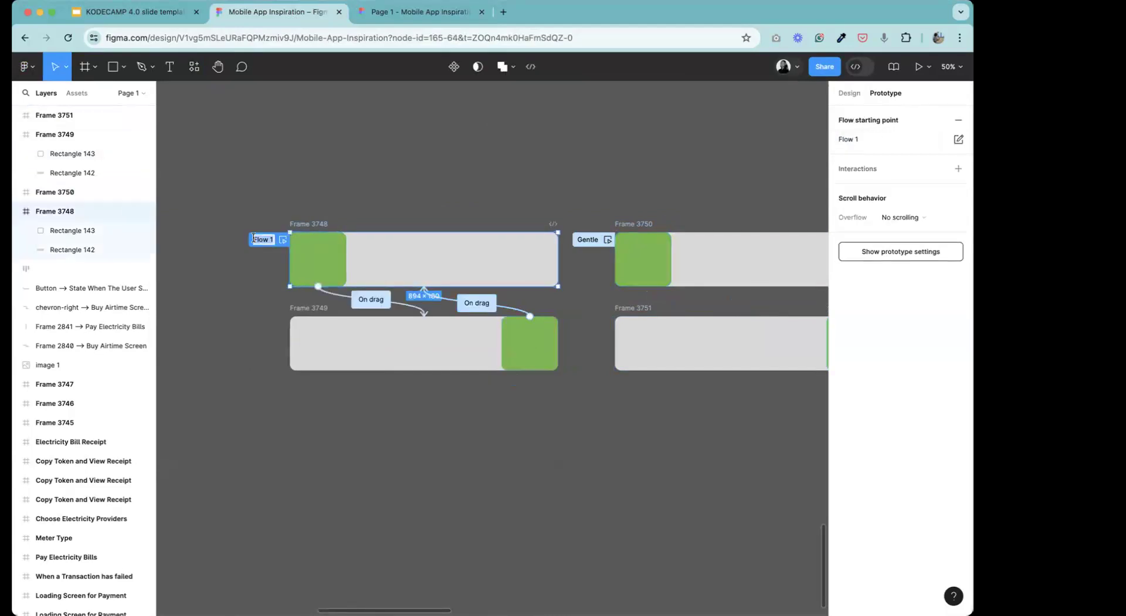
pyautogui.press('BackSpace')
pyautogui.write('Easy Out')
pyautogui.press('Return')
pyautogui.click(429, 198)
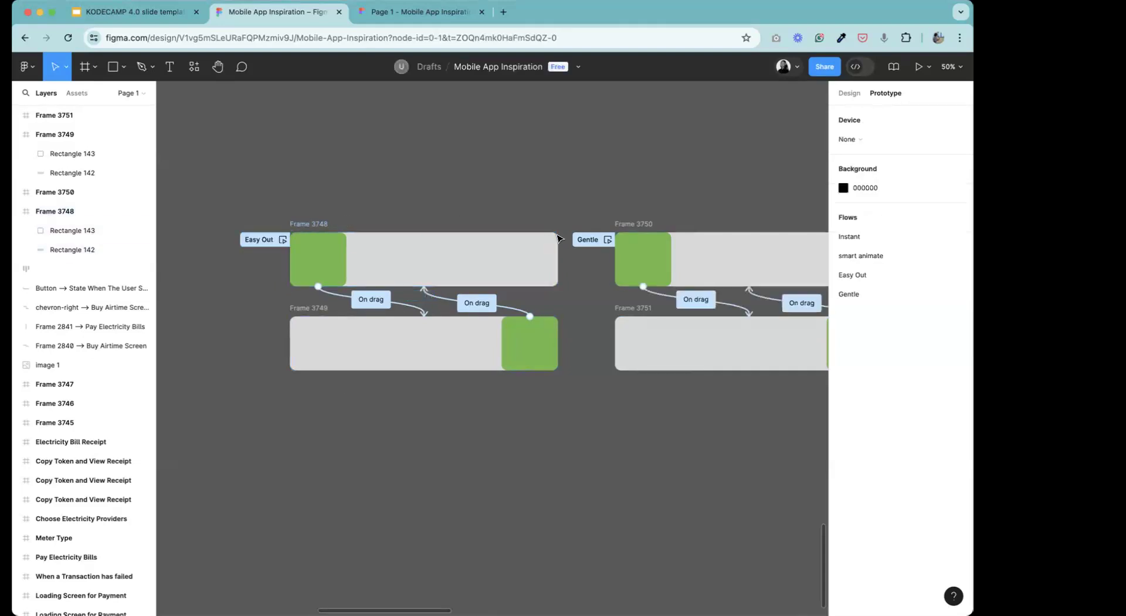
# Preview the prototype from Frame 3748 and test sliding the green block back and forth in the Easy Out flow.
pyautogui.click(305, 230)
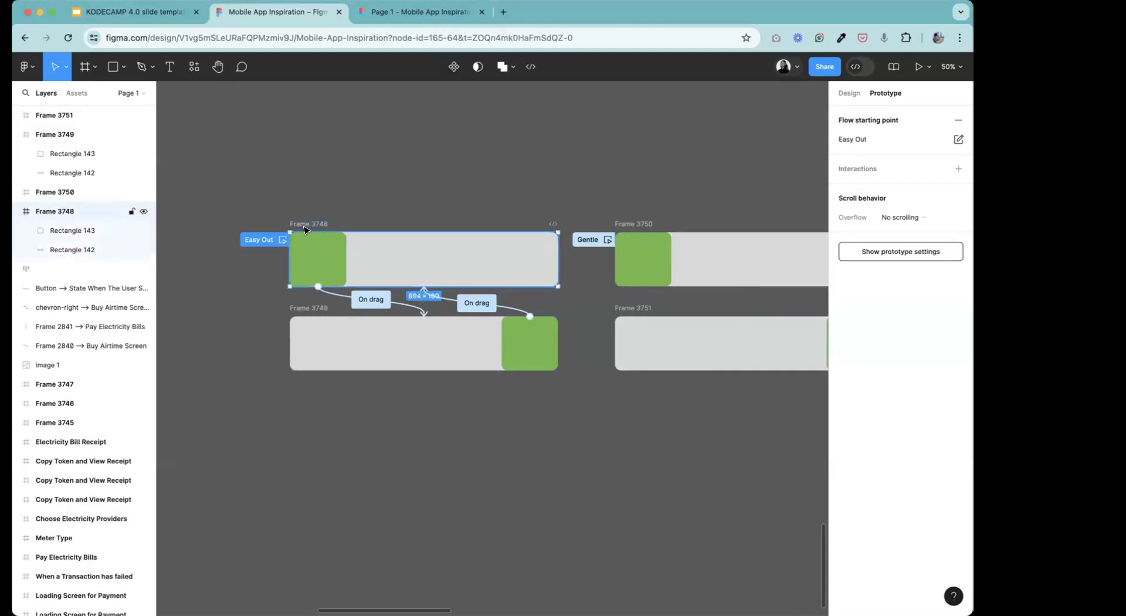
pyautogui.click(914, 67)
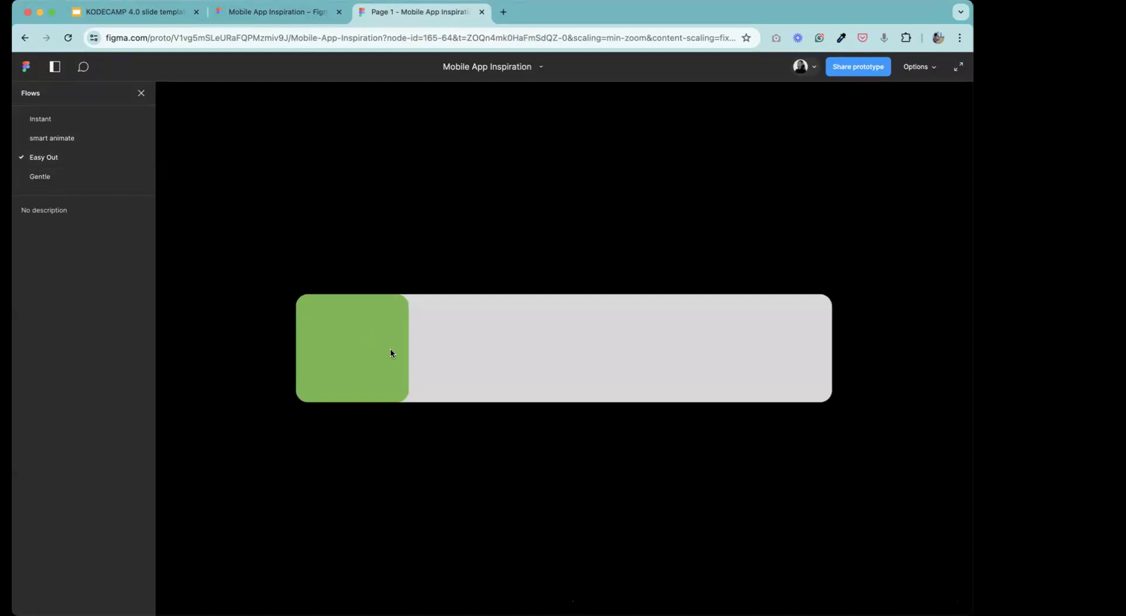
pyautogui.click(354, 365)
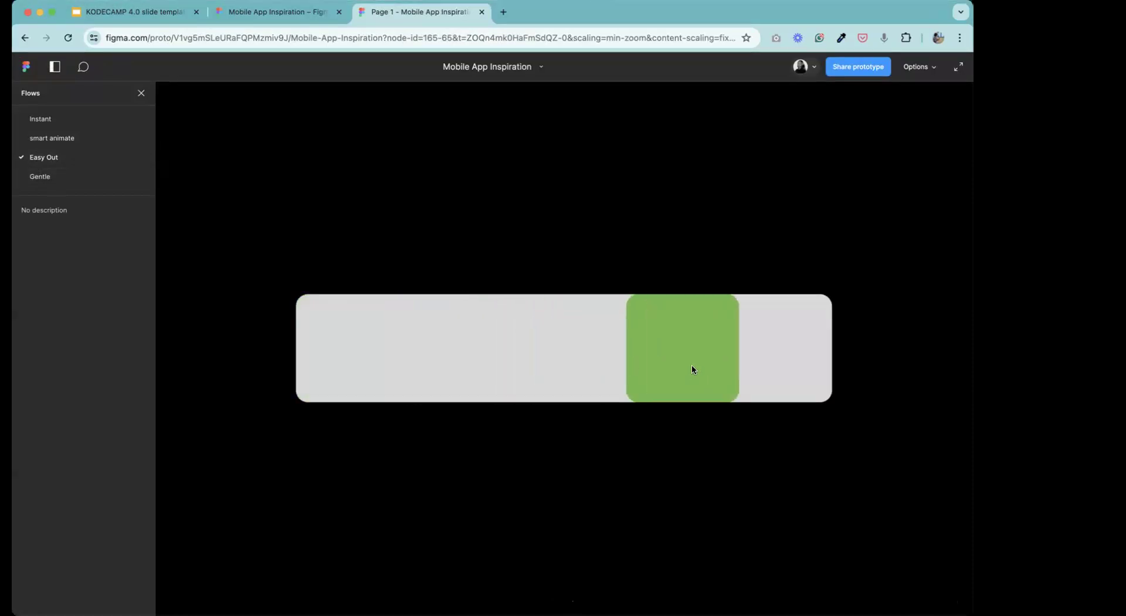
pyautogui.click(789, 356)
pyautogui.click(347, 355)
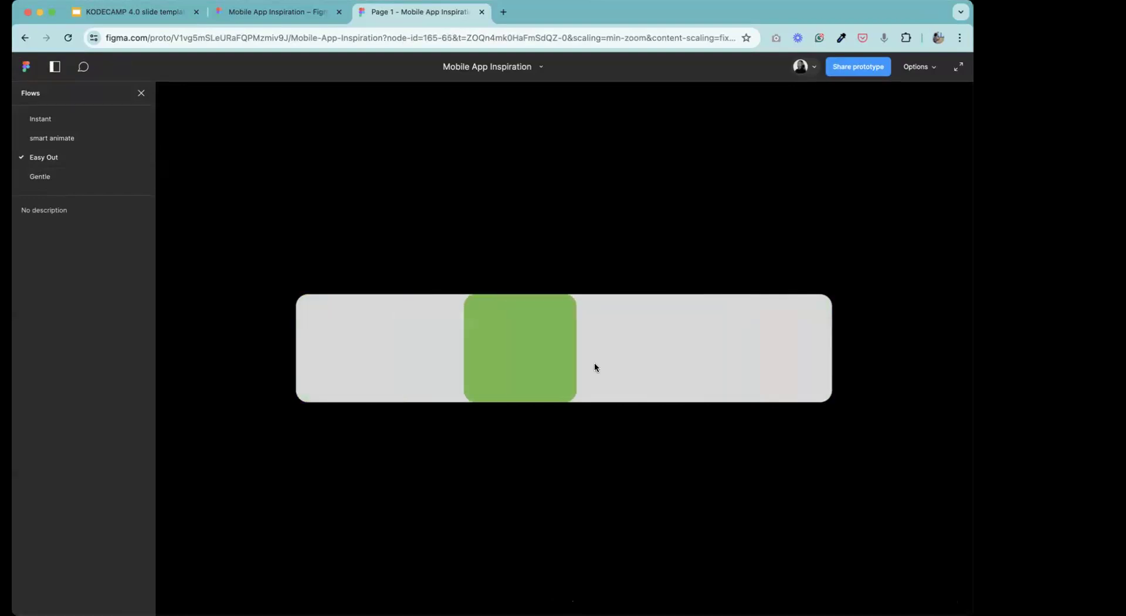
pyautogui.click(788, 360)
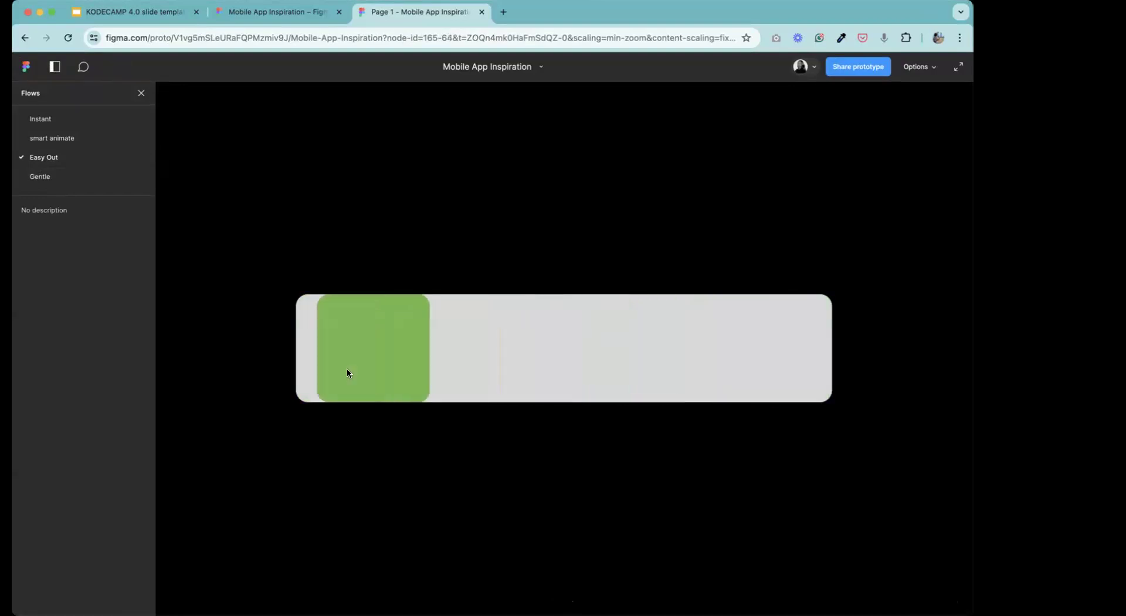
# Switch the preview to the Gentle flow and slide the green block between both ends to compare the motion.
pyautogui.click(41, 182)
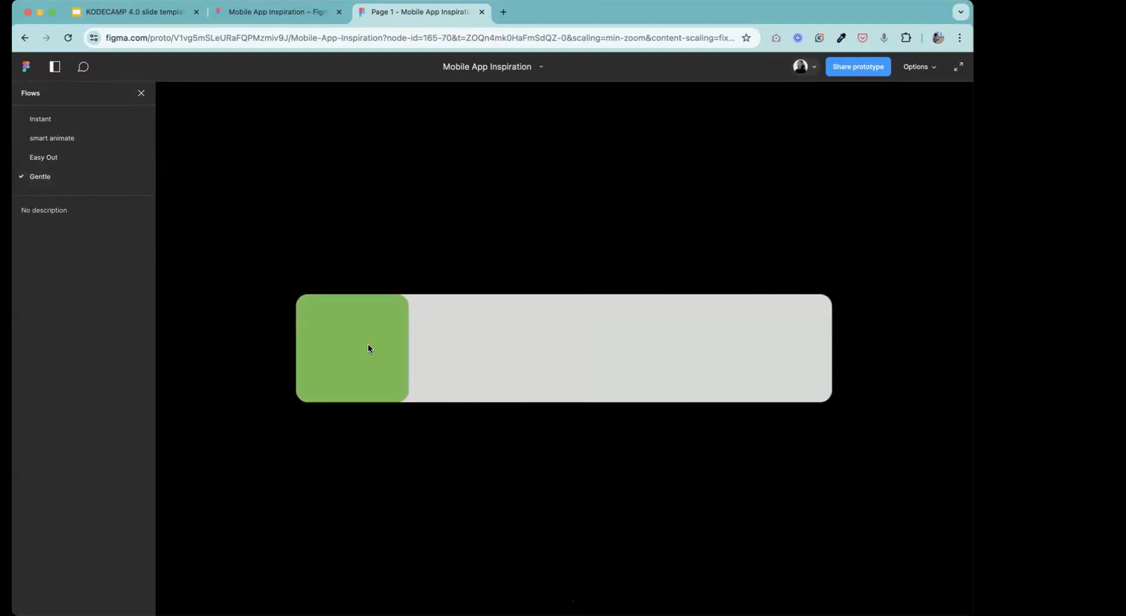
pyautogui.click(368, 344)
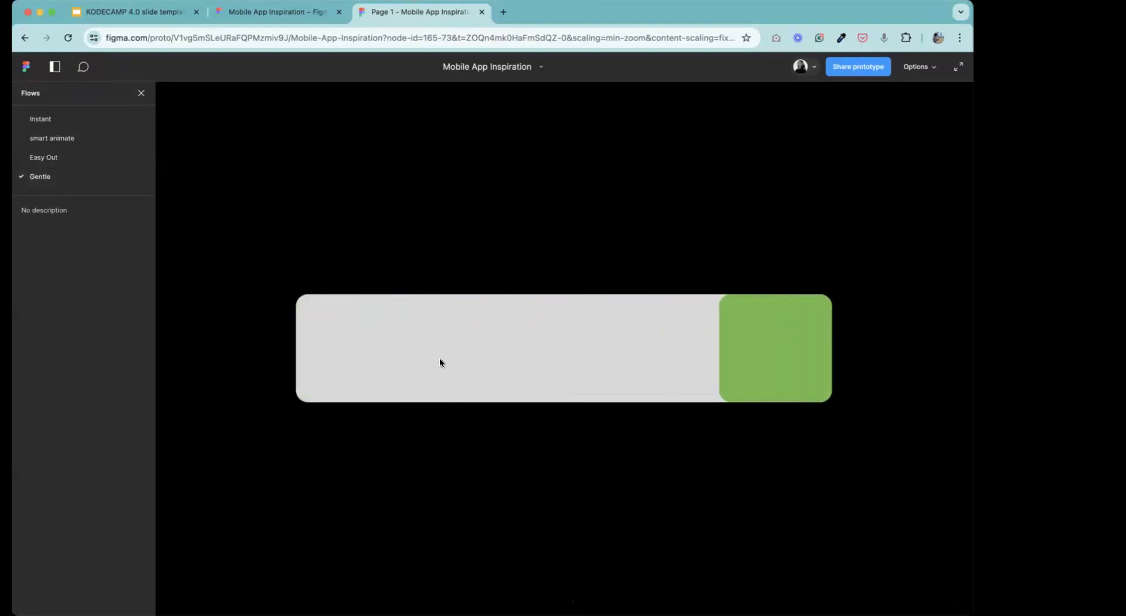
pyautogui.click(439, 361)
pyautogui.click(628, 367)
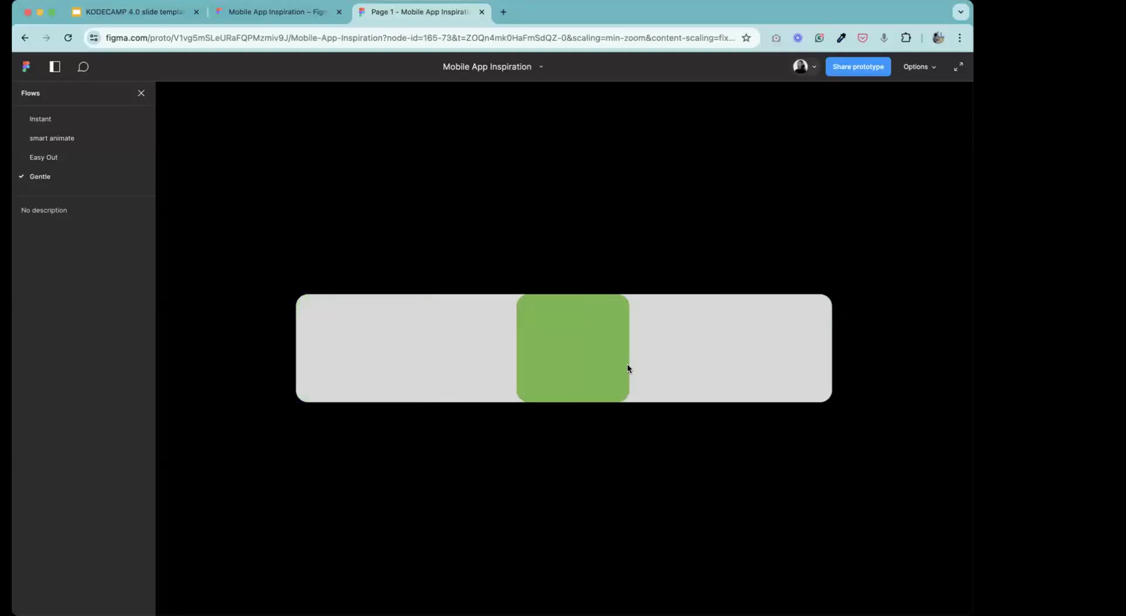
# Back in the design file, duplicate Frames 3750 and 3751 together with their drag connections, placing the copies to the right of the originals.
pyautogui.click(258, 12)
pyautogui.press('Escape')
pyautogui.click(218, 75)
pyautogui.moveTo(639, 294); pyautogui.dragTo(368, 259)
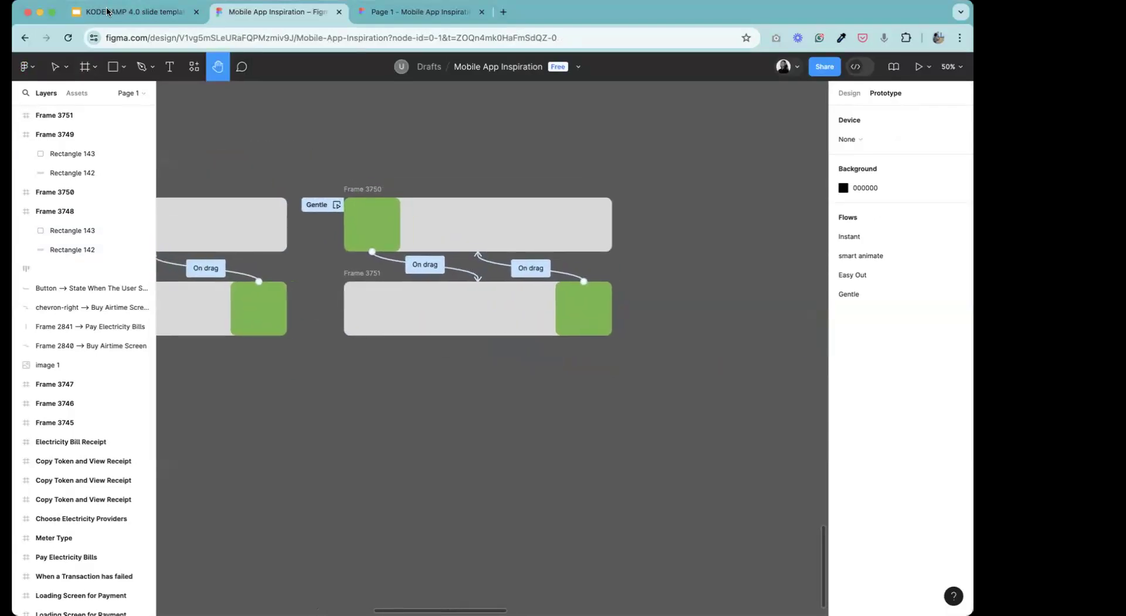
pyautogui.press('v')
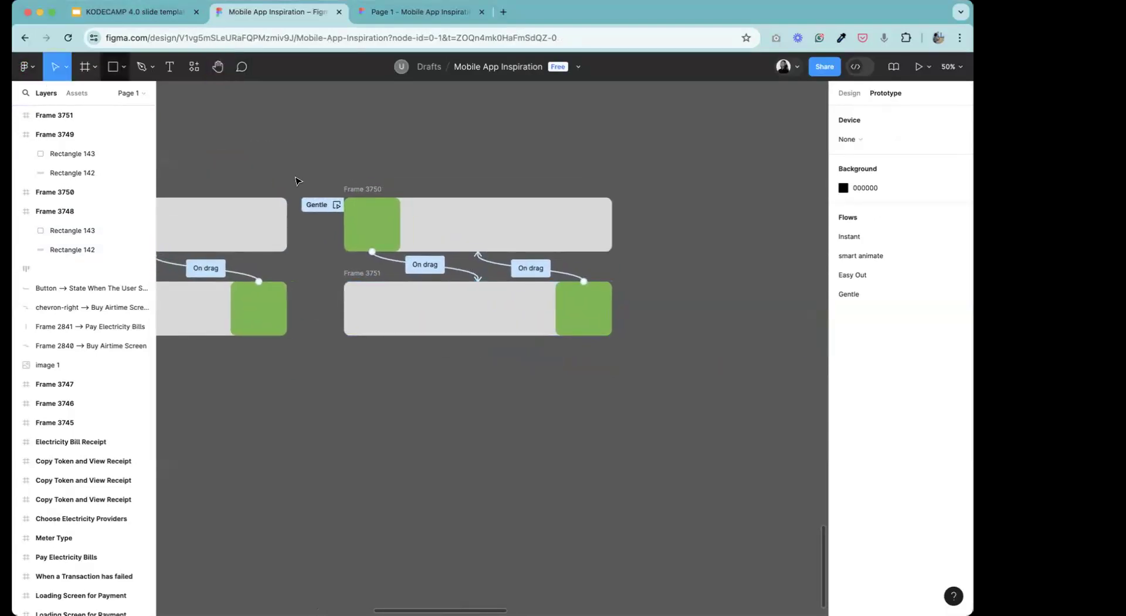
pyautogui.moveTo(291, 187); pyautogui.dragTo(647, 373)
pyautogui.press('alt')
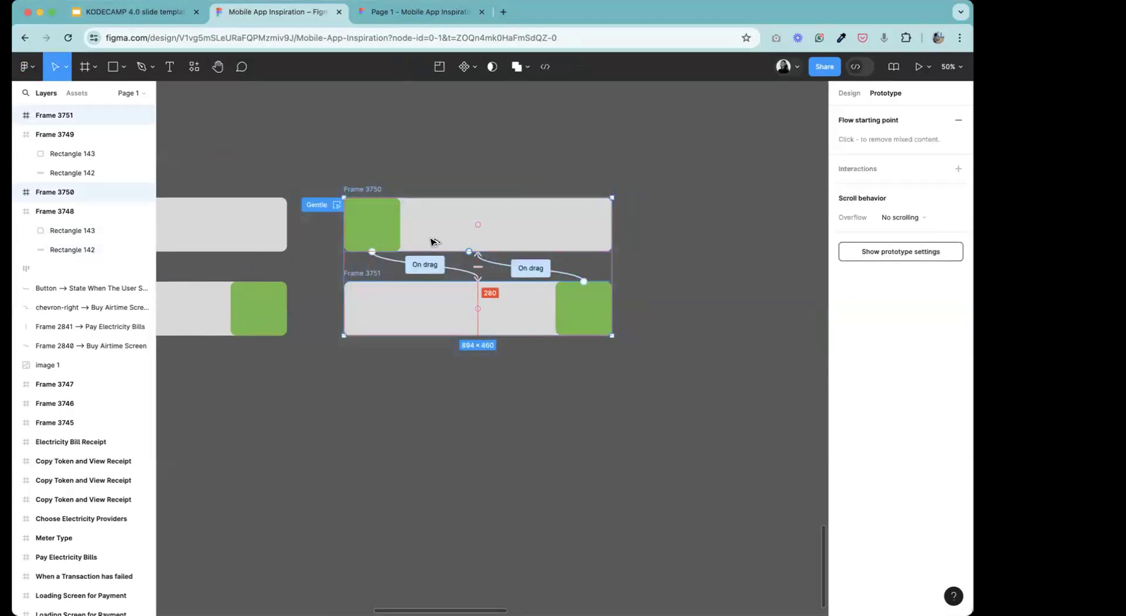
pyautogui.moveTo(433, 242); pyautogui.dragTo(608, 244)
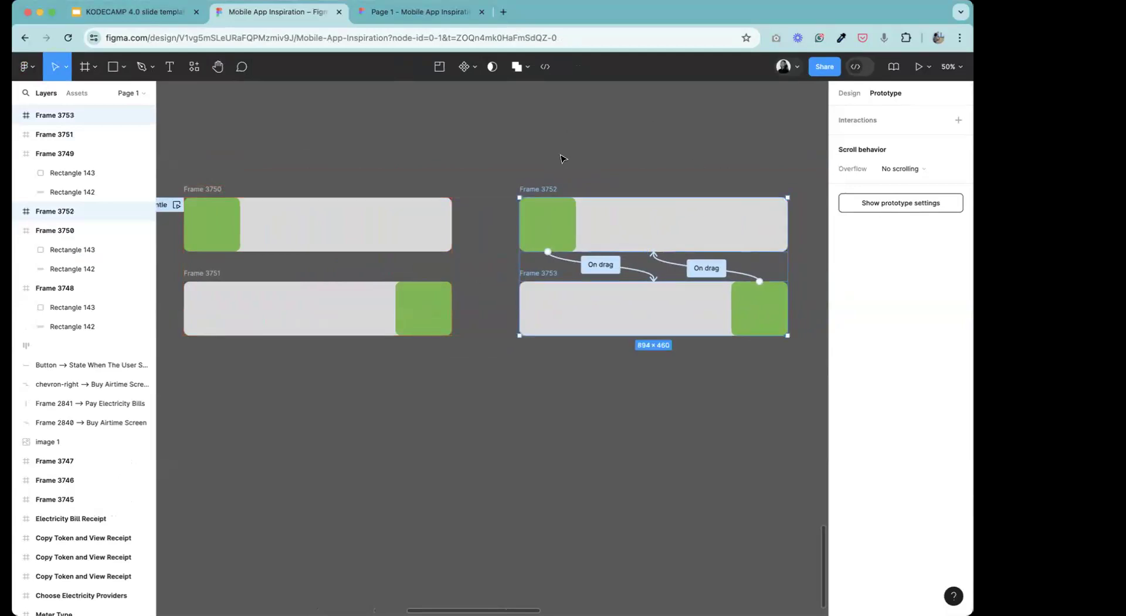
# Set the easing of the drag connection from Frame 3752 to Frame 3753 to Quick.
pyautogui.click(217, 123)
pyautogui.click(217, 67)
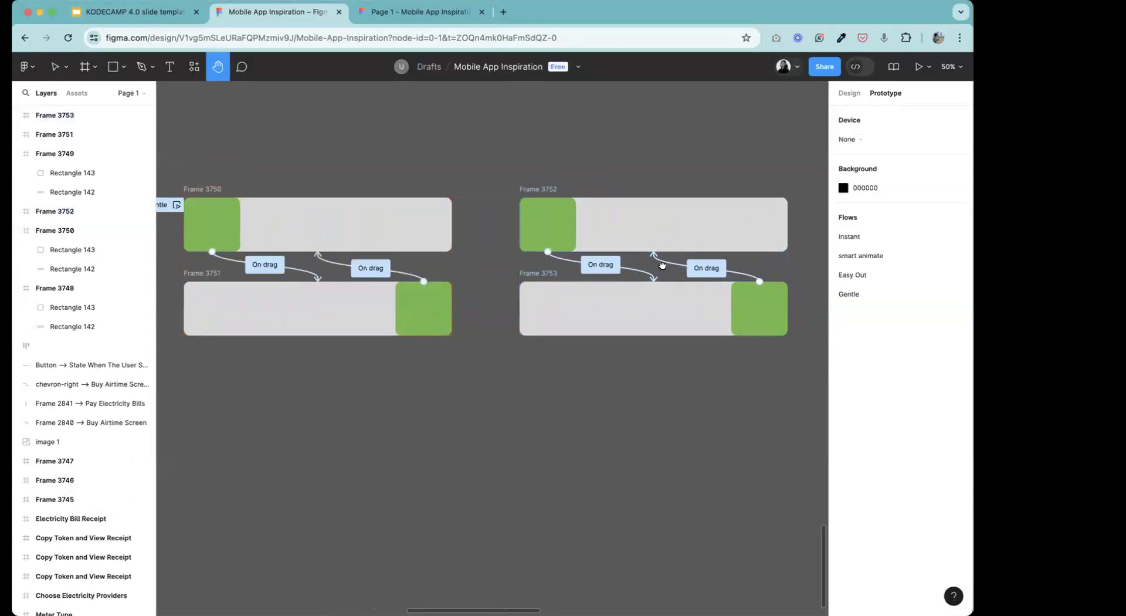
pyautogui.moveTo(663, 267); pyautogui.dragTo(515, 282)
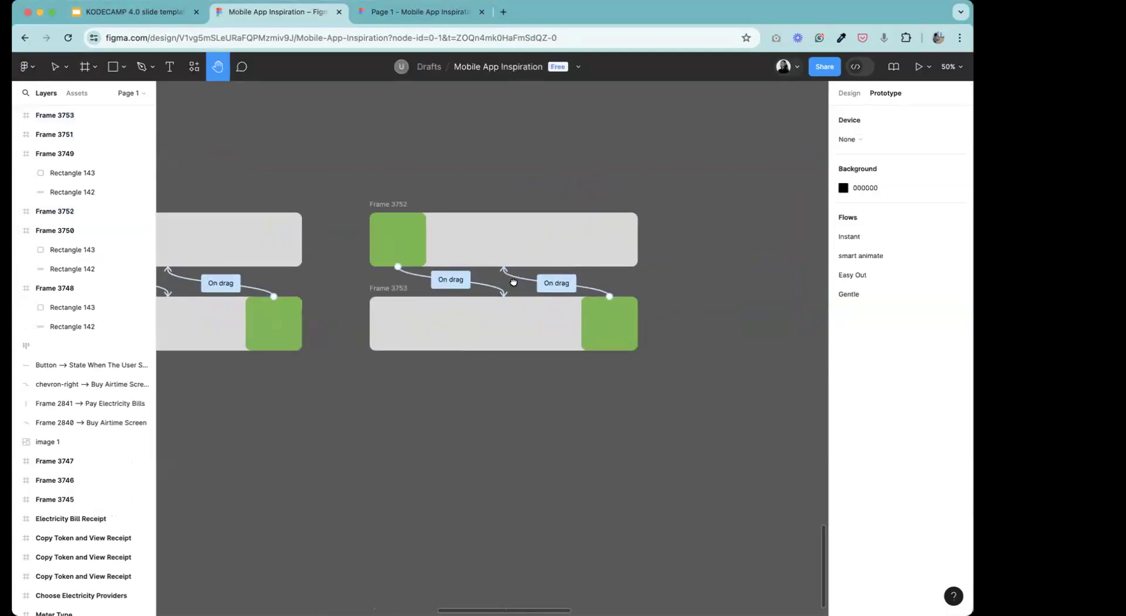
pyautogui.click(57, 71)
pyautogui.click(452, 279)
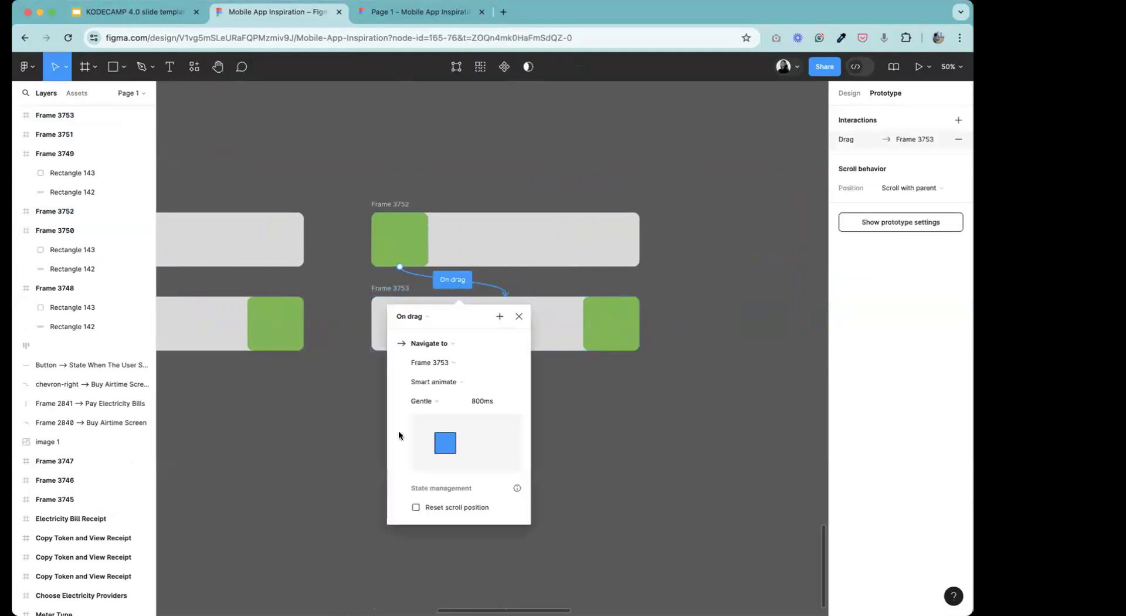
pyautogui.click(437, 402)
pyautogui.click(446, 414)
pyautogui.click(574, 416)
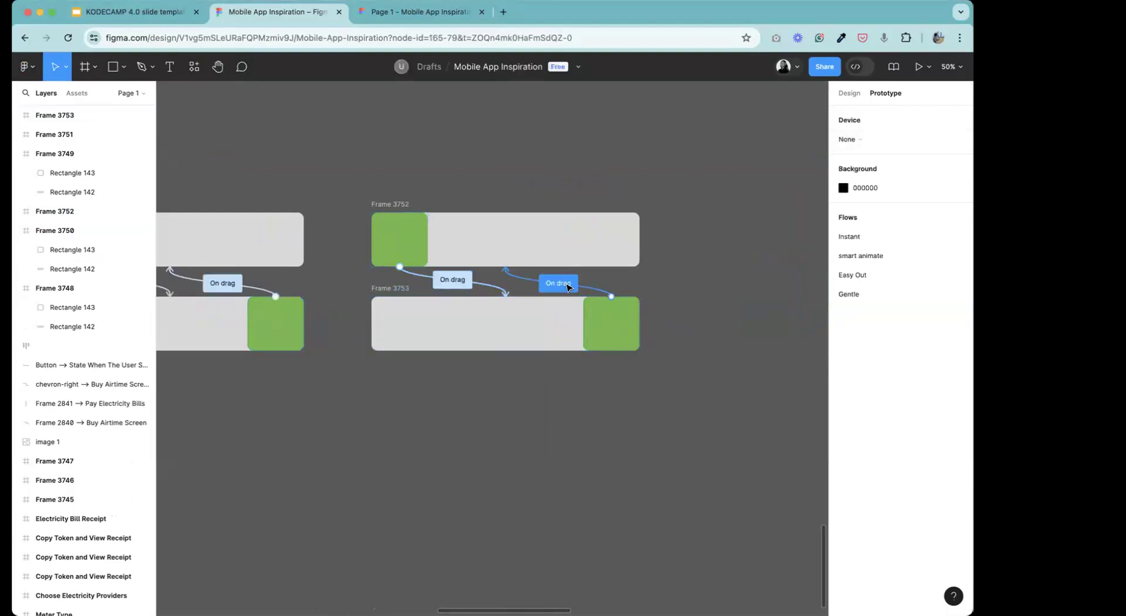
# Set the easing of the return drag connection from Frame 3753 to Frame 3752 to Quick.
pyautogui.click(568, 286)
pyautogui.click(541, 402)
pyautogui.click(547, 413)
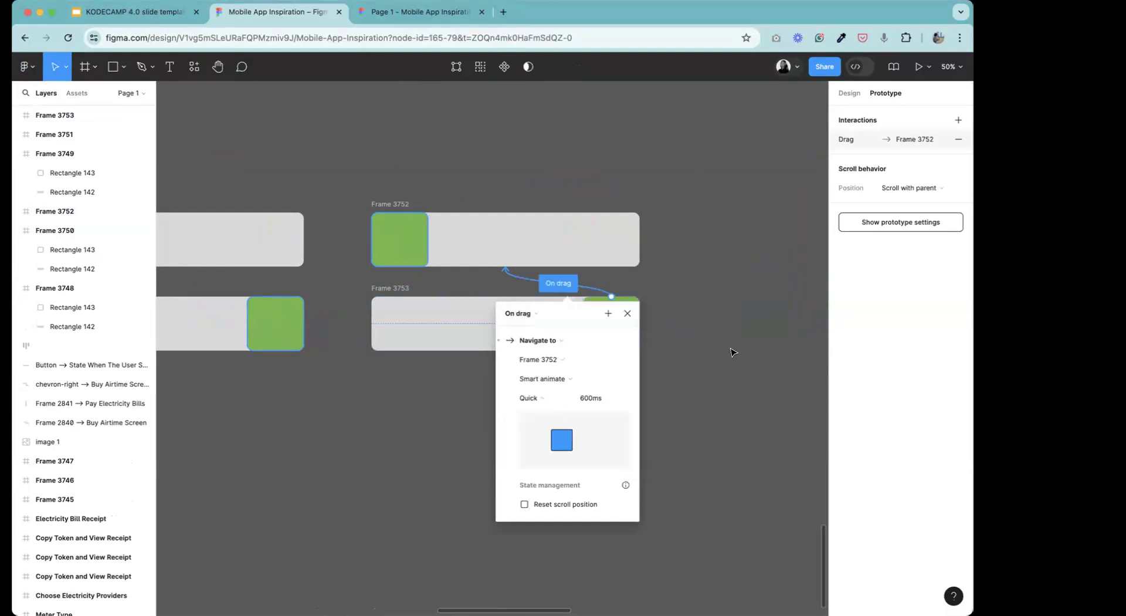
pyautogui.click(731, 307)
# Make Frame 3752 a flow starting point and name the flow Quick.
pyautogui.click(390, 204)
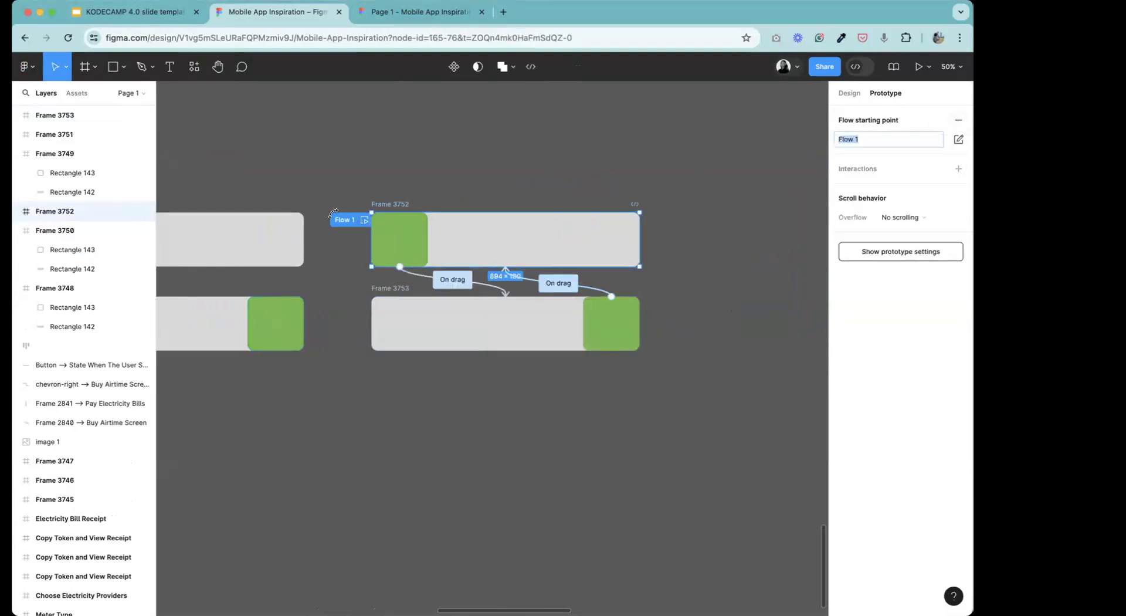
pyautogui.doubleClick(340, 220)
pyautogui.press('BackSpace')
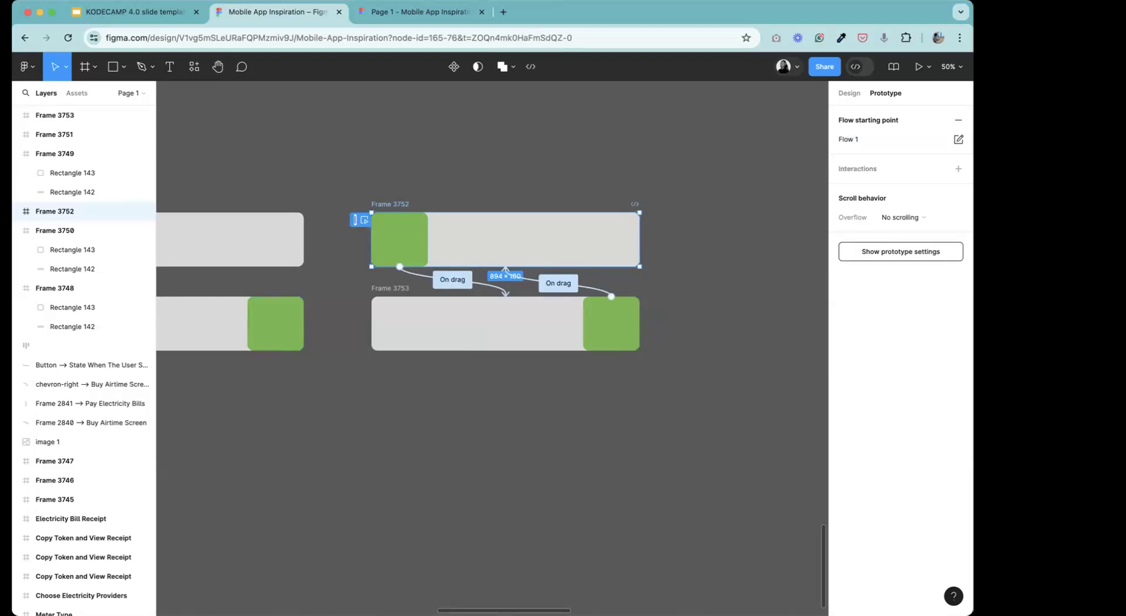
pyautogui.write('Quick')
pyautogui.press('Return')
# Preview the prototype in the Quick flow and test sliding the green block back and forth.
pyautogui.click(917, 65)
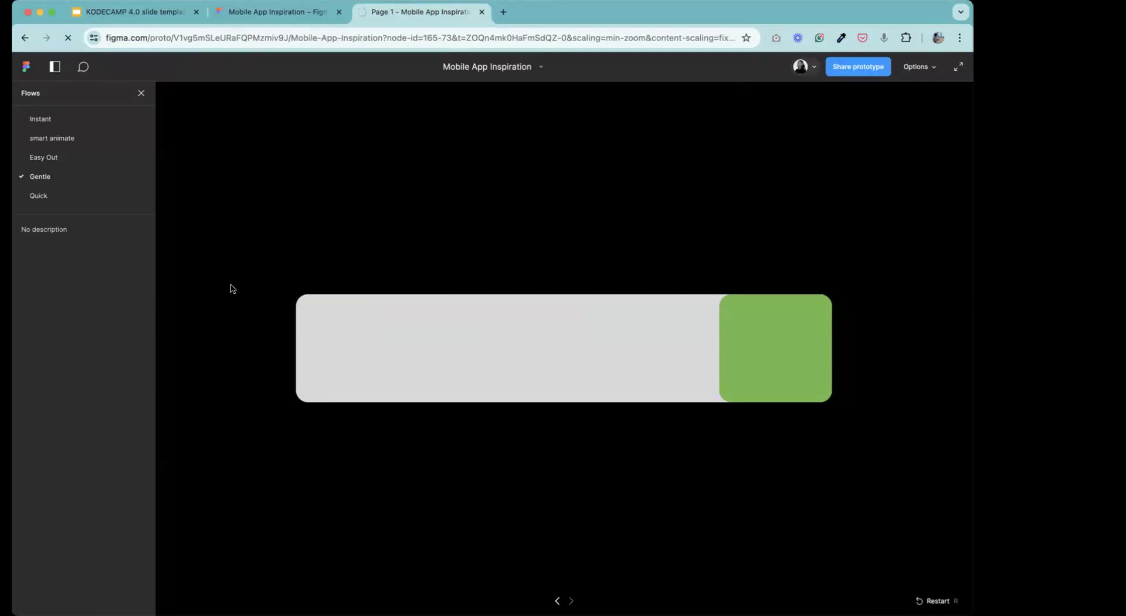
pyautogui.click(39, 196)
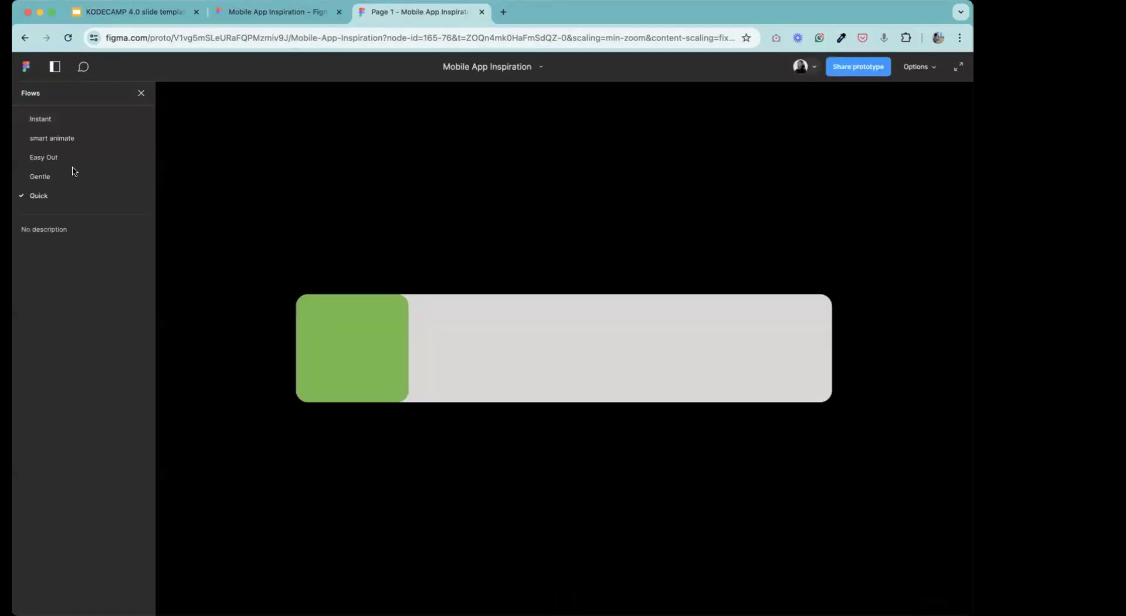
pyautogui.click(359, 366)
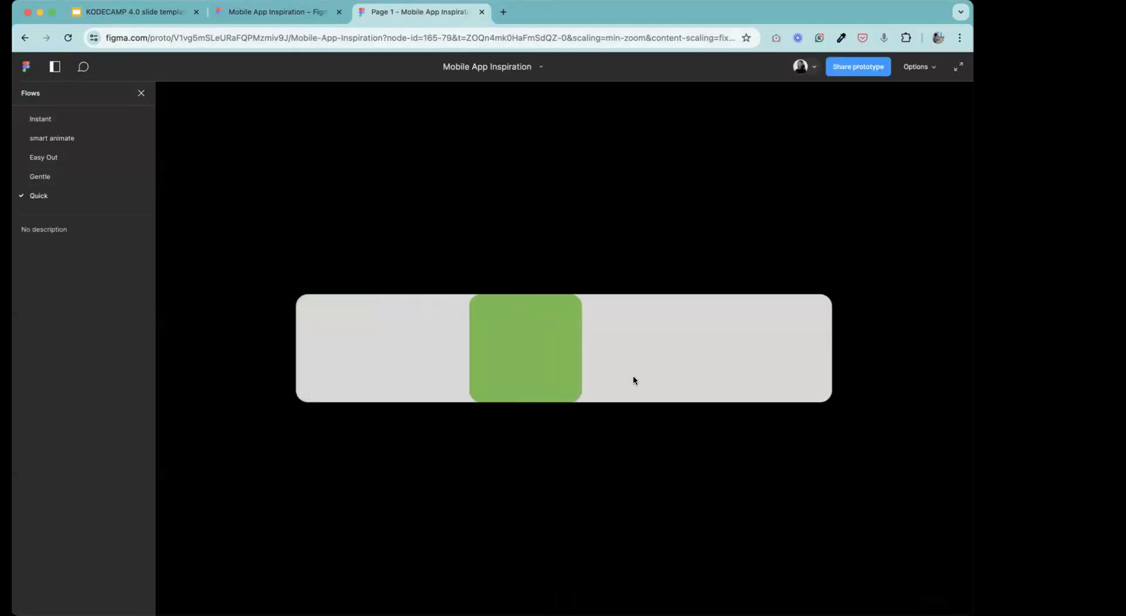
pyautogui.click(417, 342)
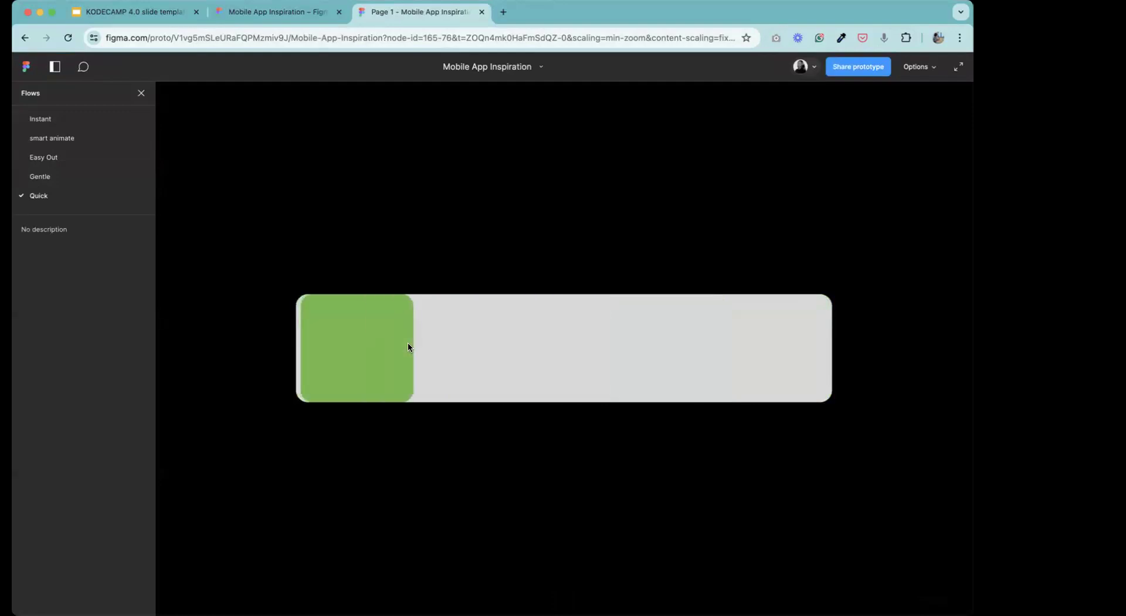
pyautogui.click(350, 348)
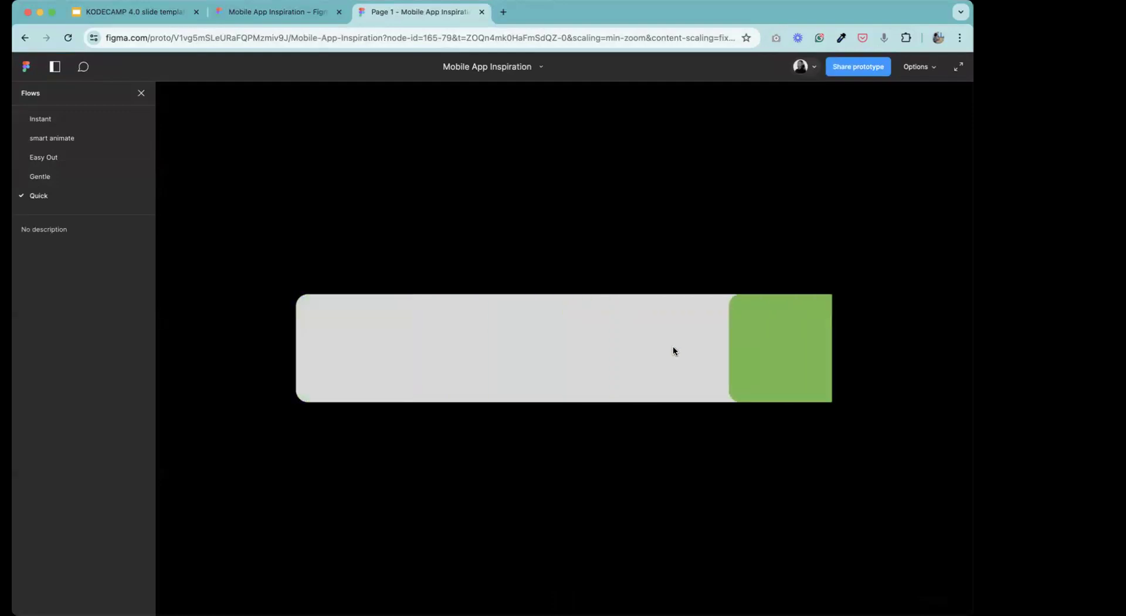
pyautogui.click(399, 325)
# Compare the block's sliding in the Gentle flow with the Quick flow by testing each in the preview.
pyautogui.click(97, 177)
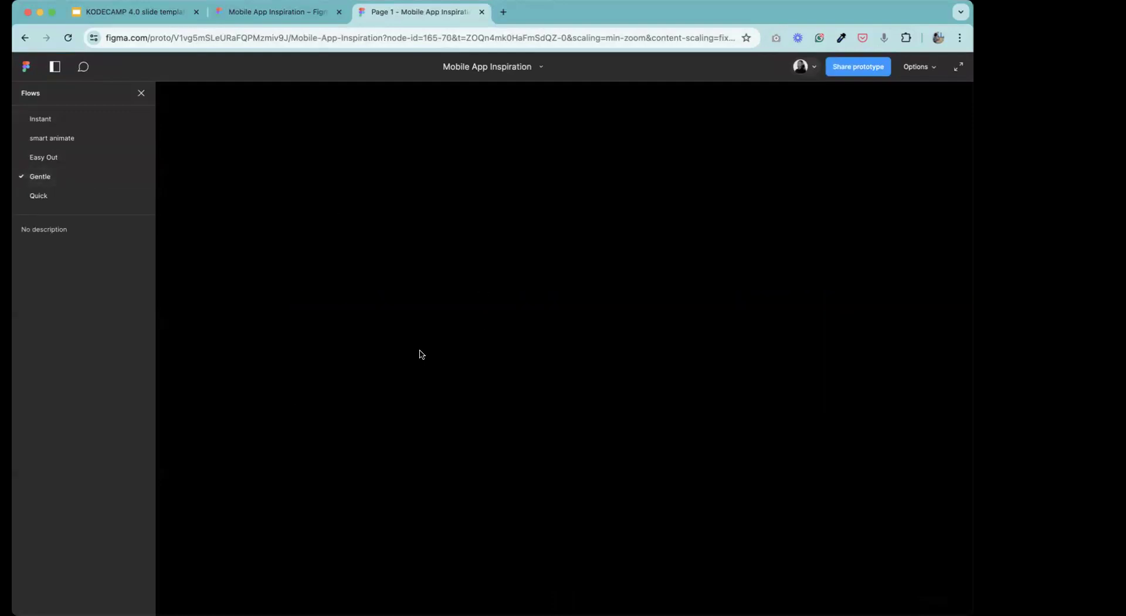
pyautogui.click(383, 339)
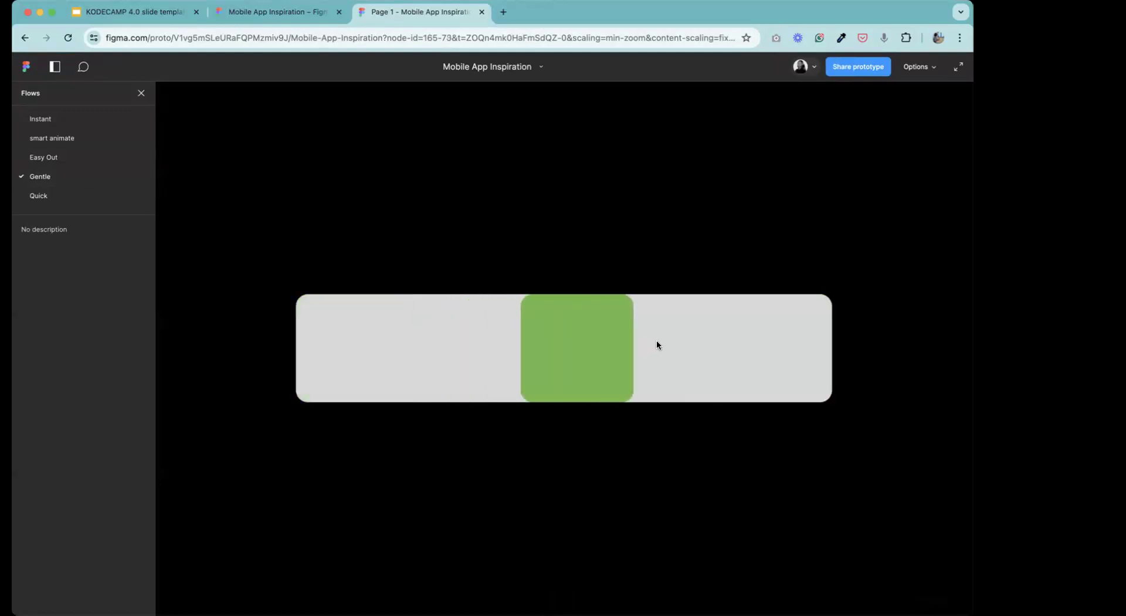
pyautogui.click(784, 354)
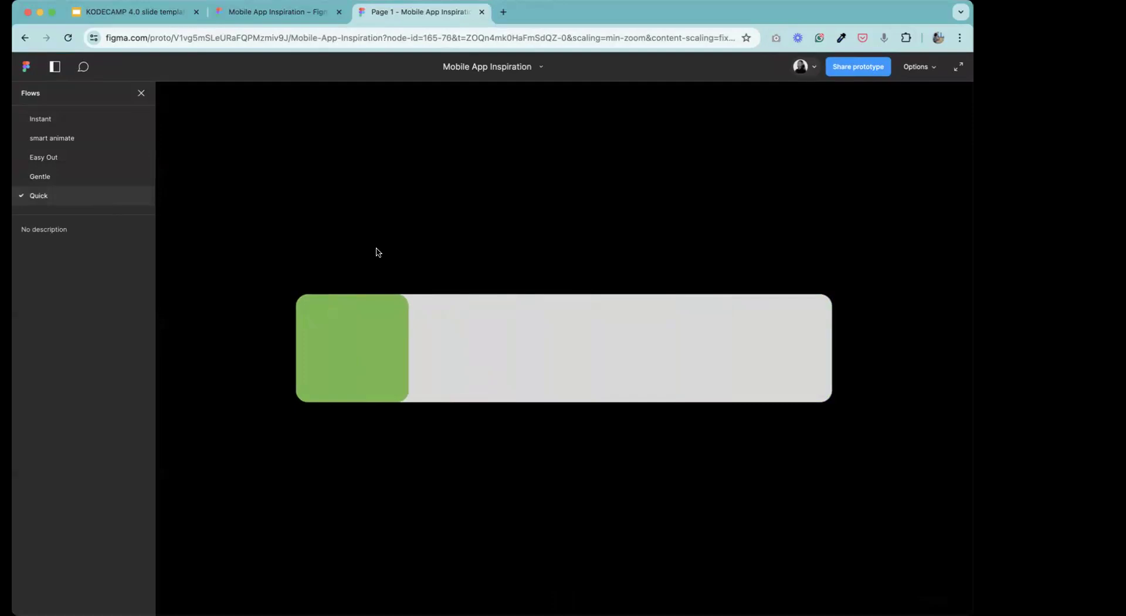
pyautogui.click(352, 346)
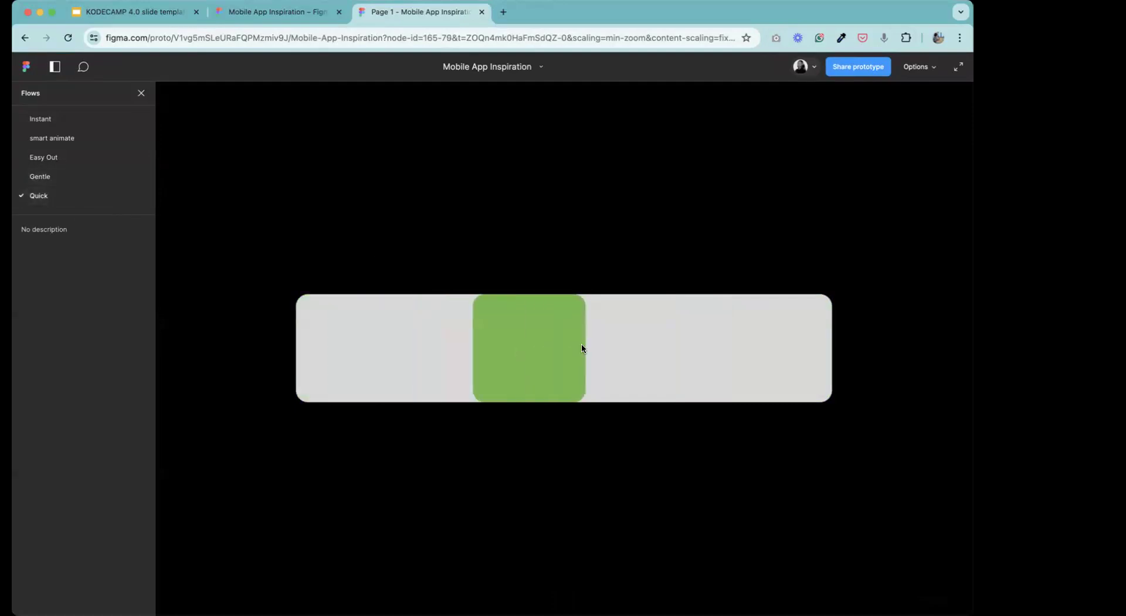
pyautogui.click(787, 361)
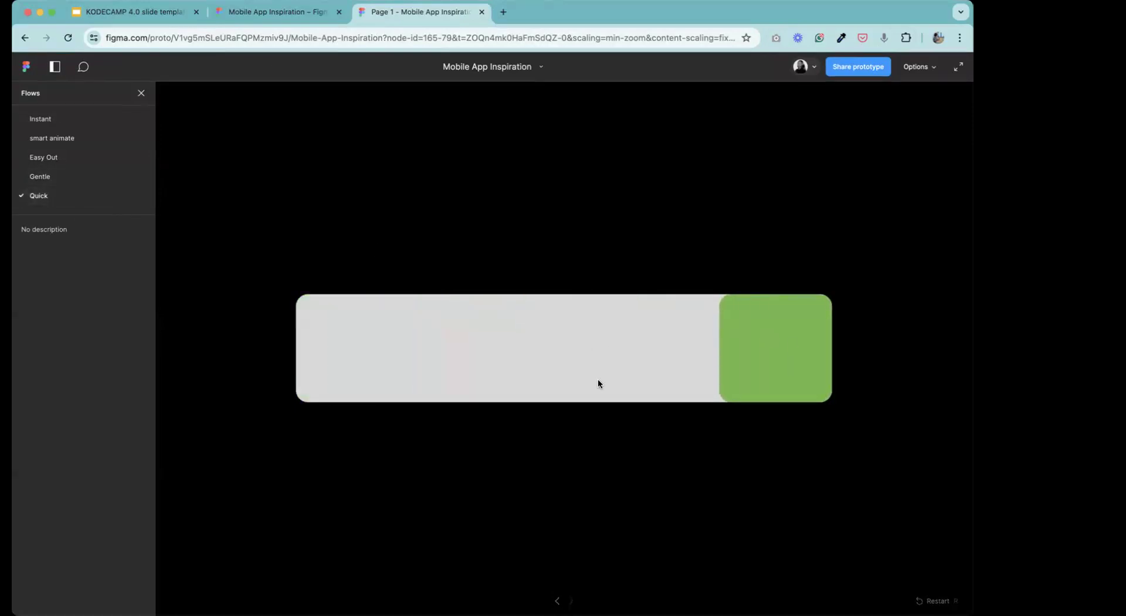
# Return to the design file and inspect the design properties of the green blocks in Frames 3752 and 3753.
pyautogui.click(261, 11)
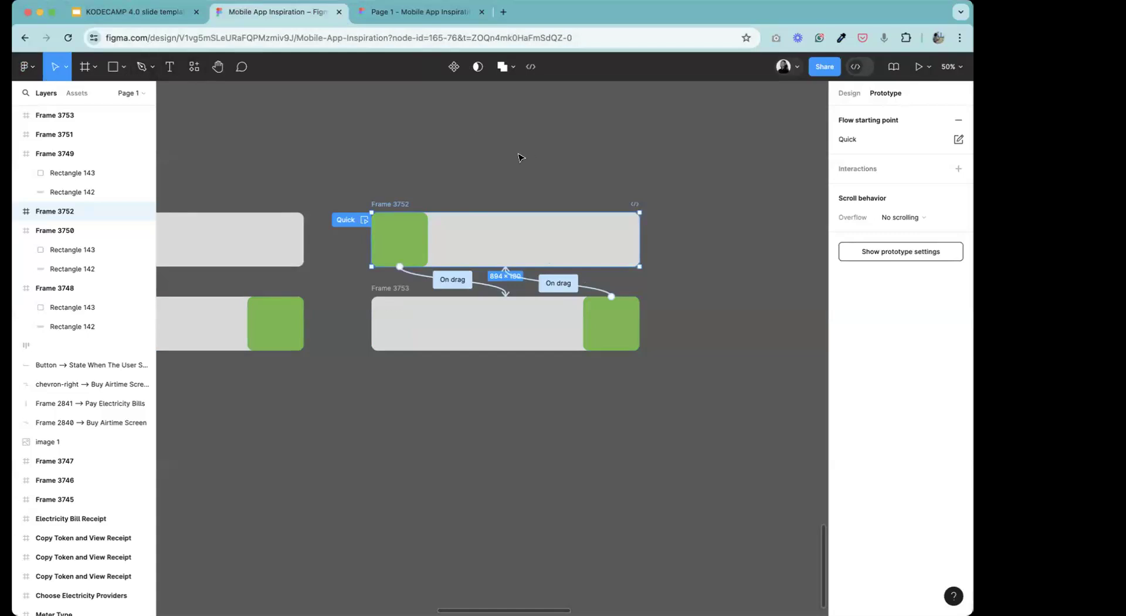
pyautogui.click(491, 159)
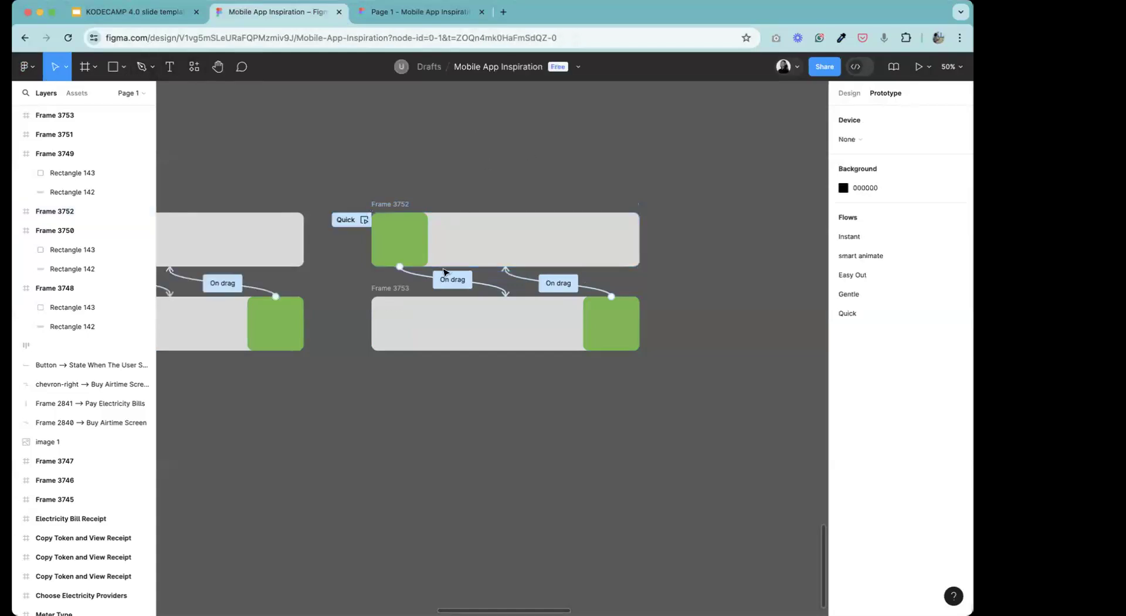
pyautogui.click(850, 93)
pyautogui.click(415, 246)
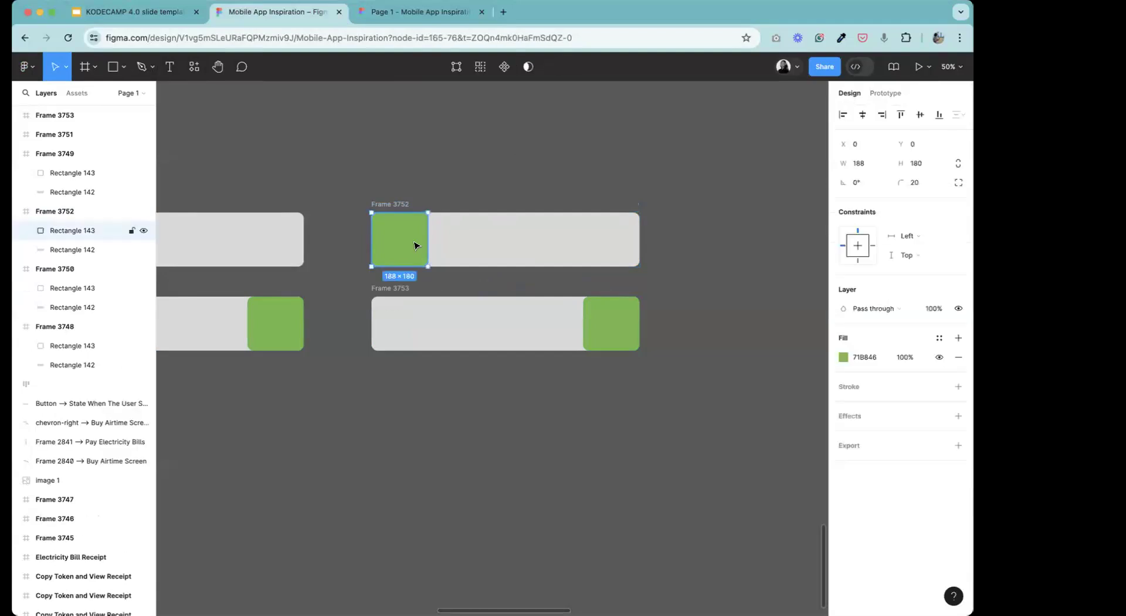
pyautogui.click(612, 319)
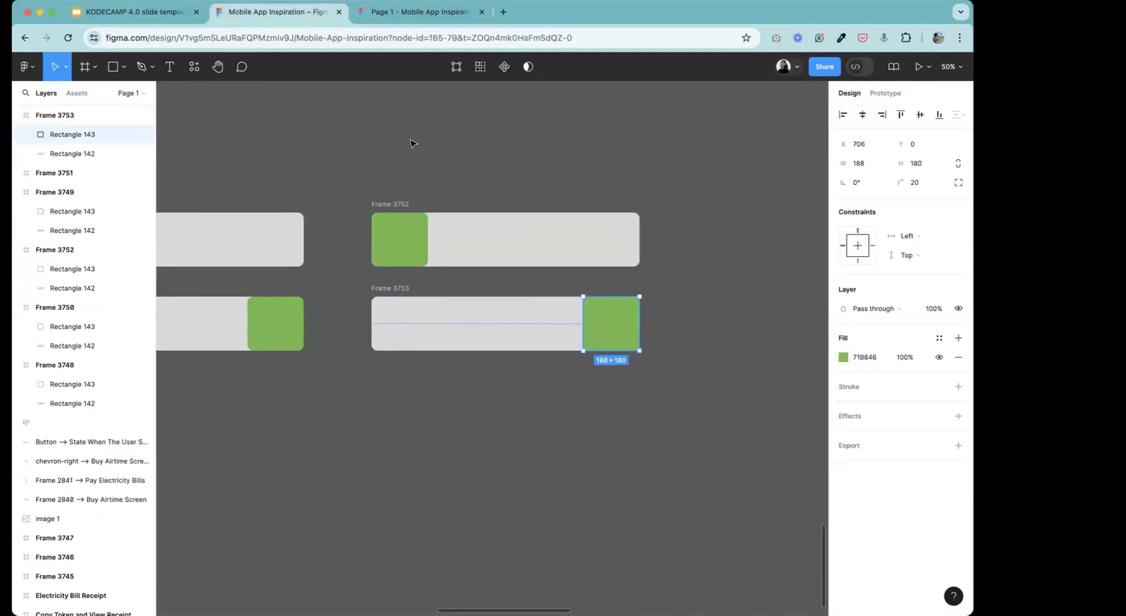
# Compare the design properties of Frames 3752 and 3753, their green blocks and their grey tracks.
pyautogui.click(387, 204)
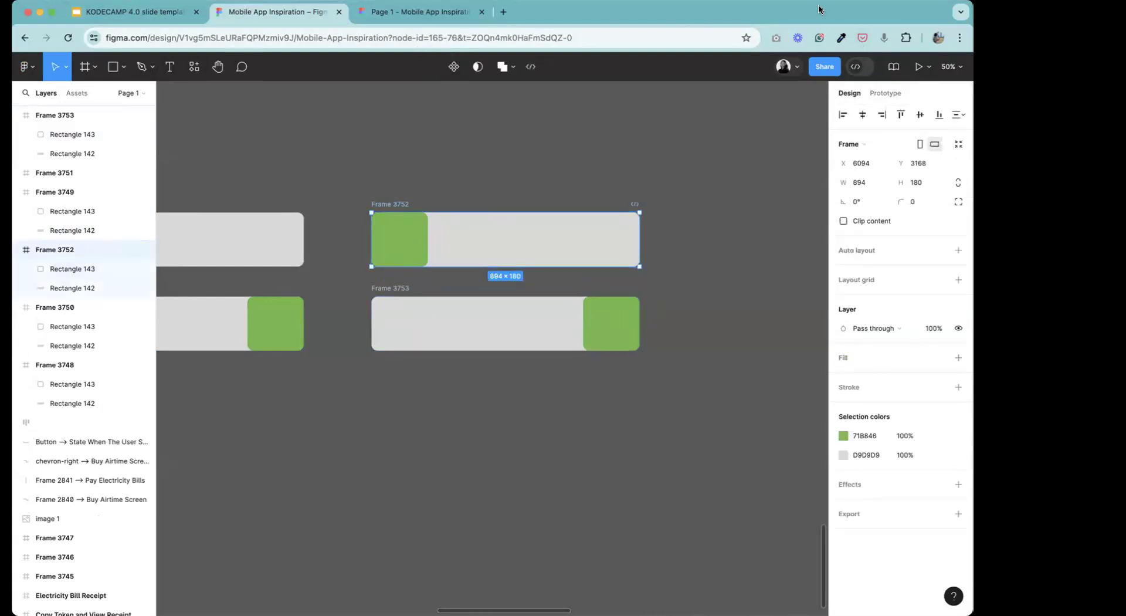
pyautogui.click(664, 178)
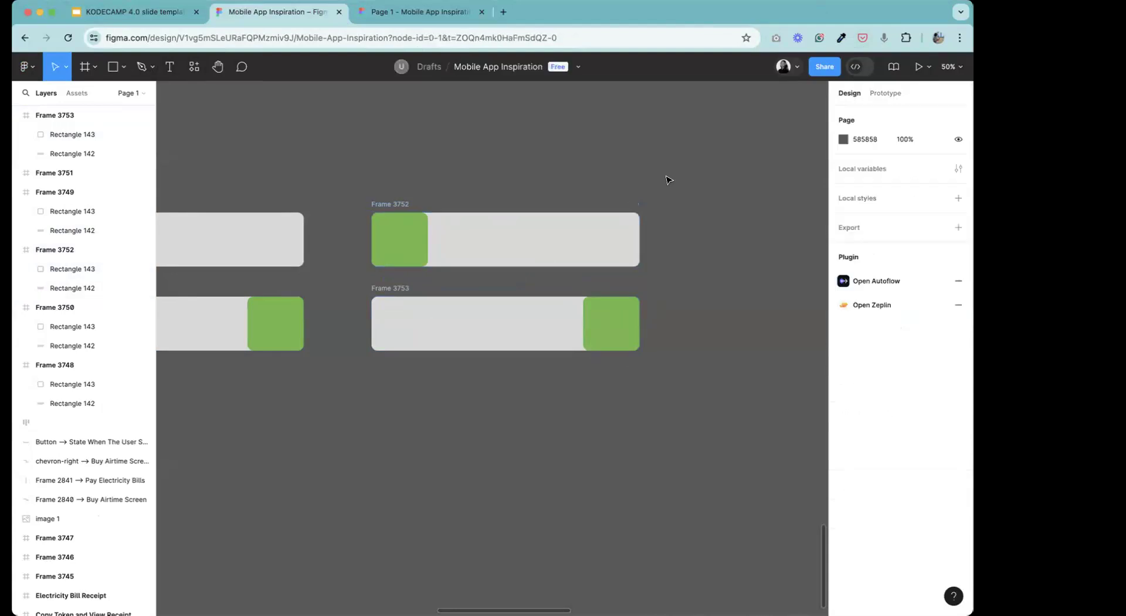
pyautogui.click(421, 249)
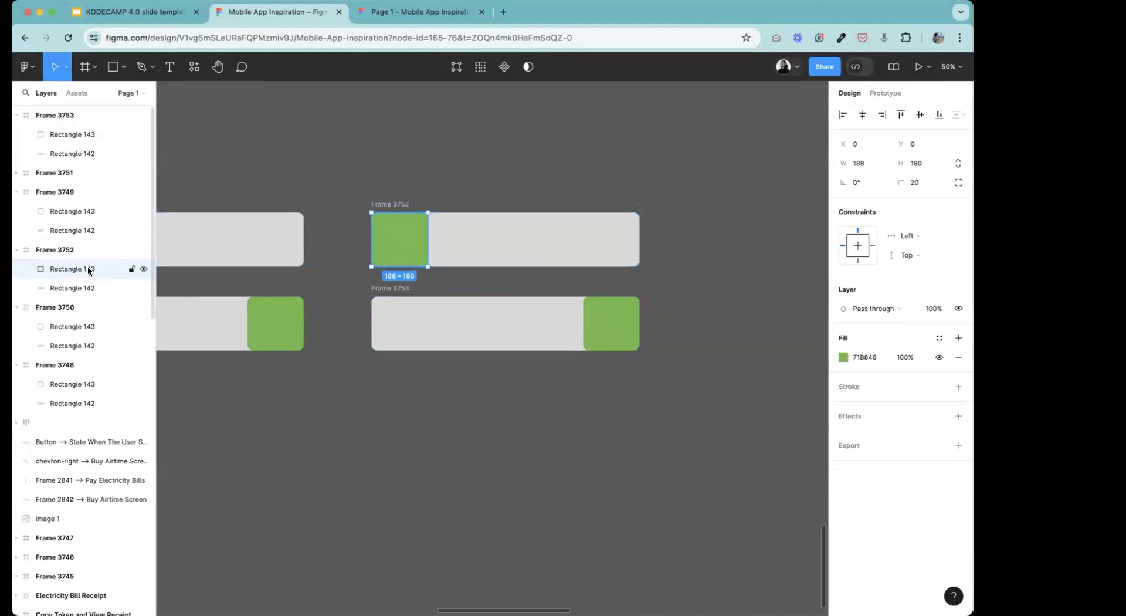
pyautogui.click(597, 336)
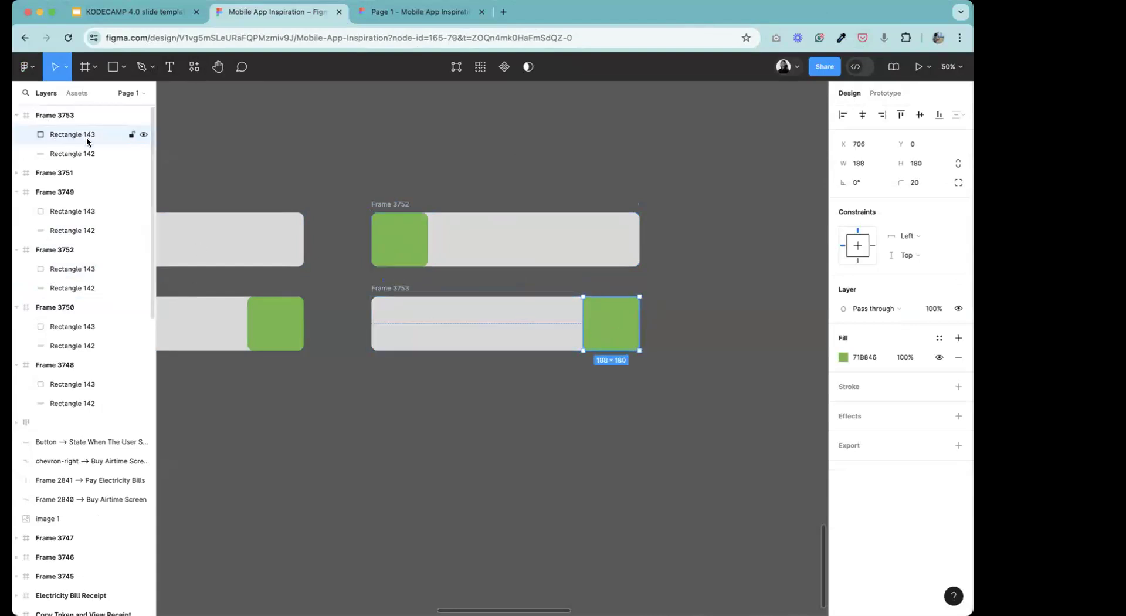
pyautogui.click(392, 206)
pyautogui.click(459, 237)
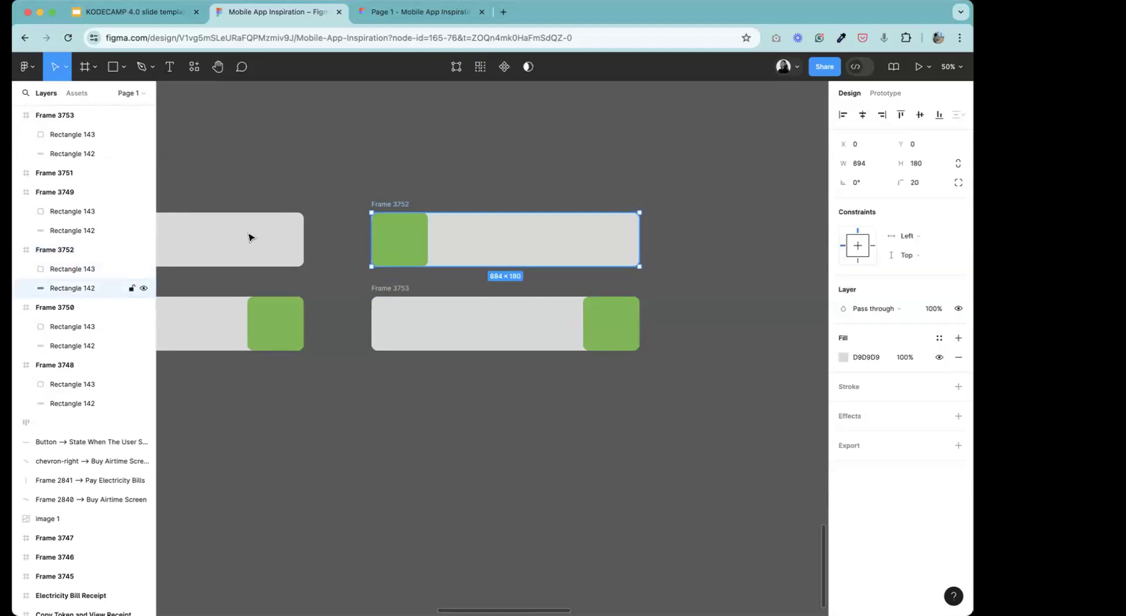
pyautogui.press('Return')
pyautogui.click(169, 68)
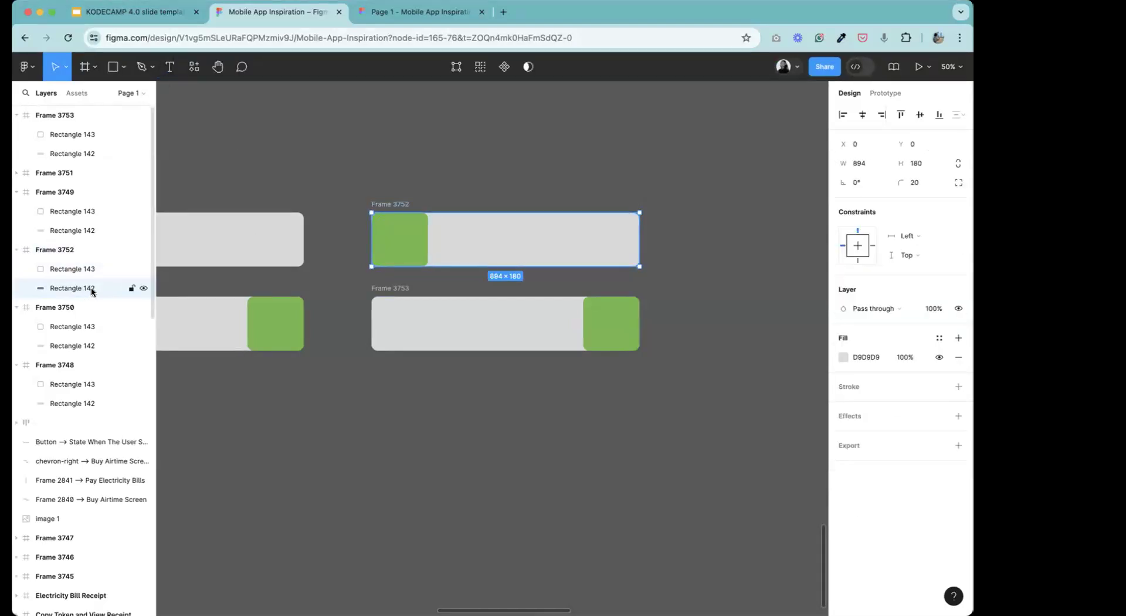
pyautogui.click(423, 317)
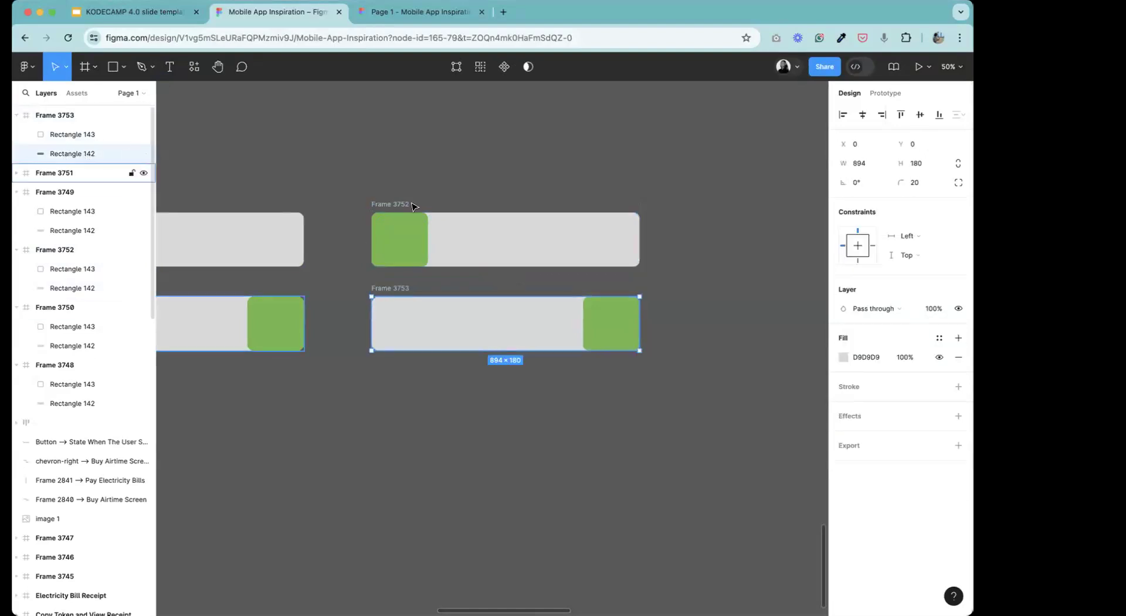
pyautogui.click(393, 205)
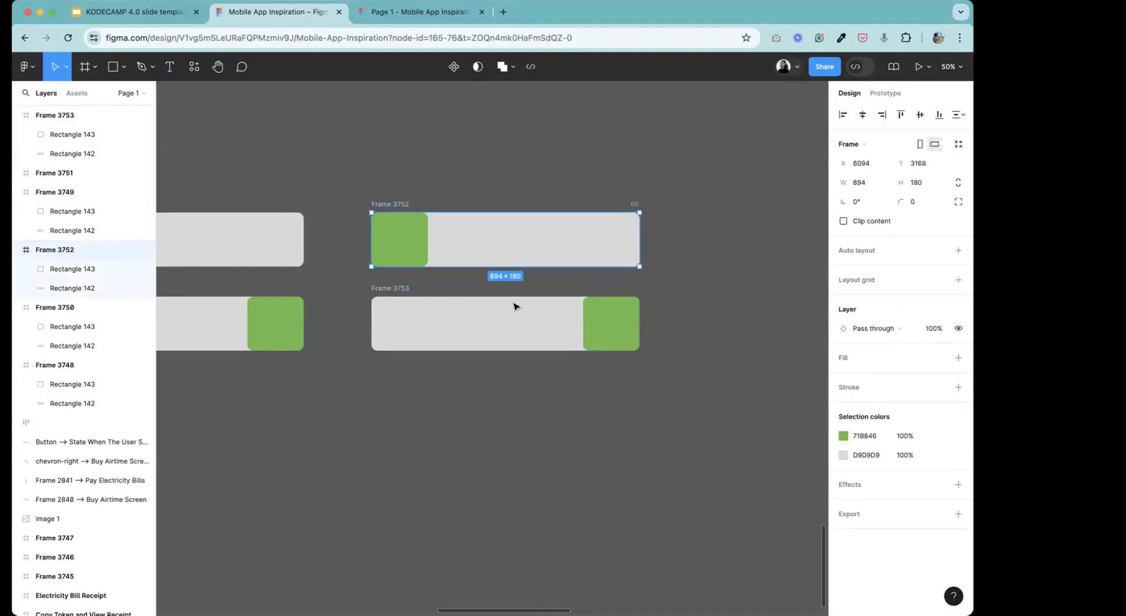
pyautogui.click(406, 288)
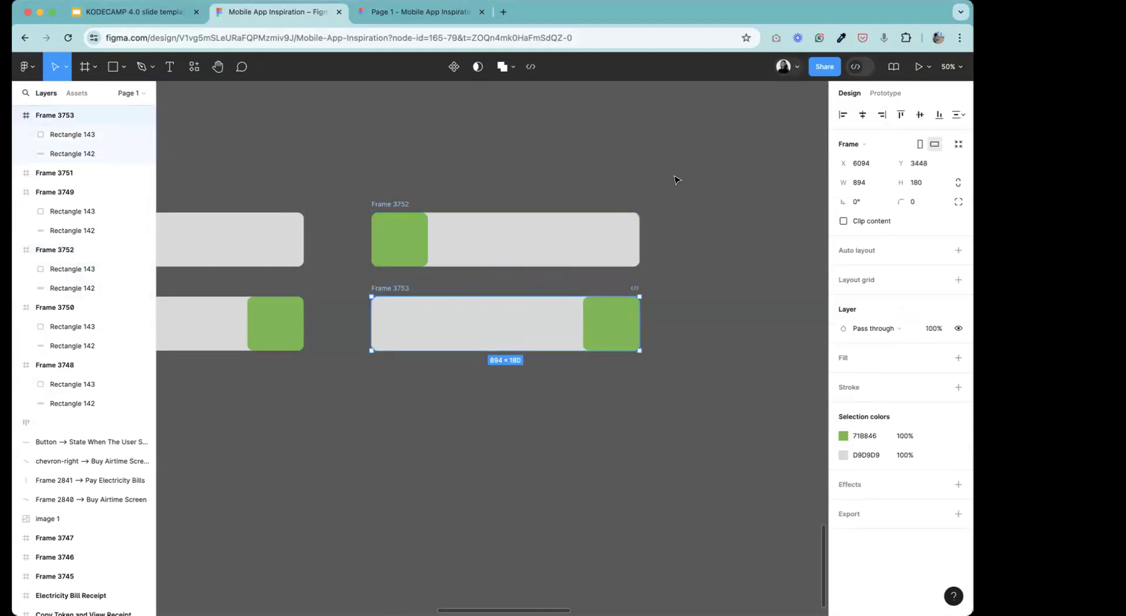
pyautogui.click(584, 148)
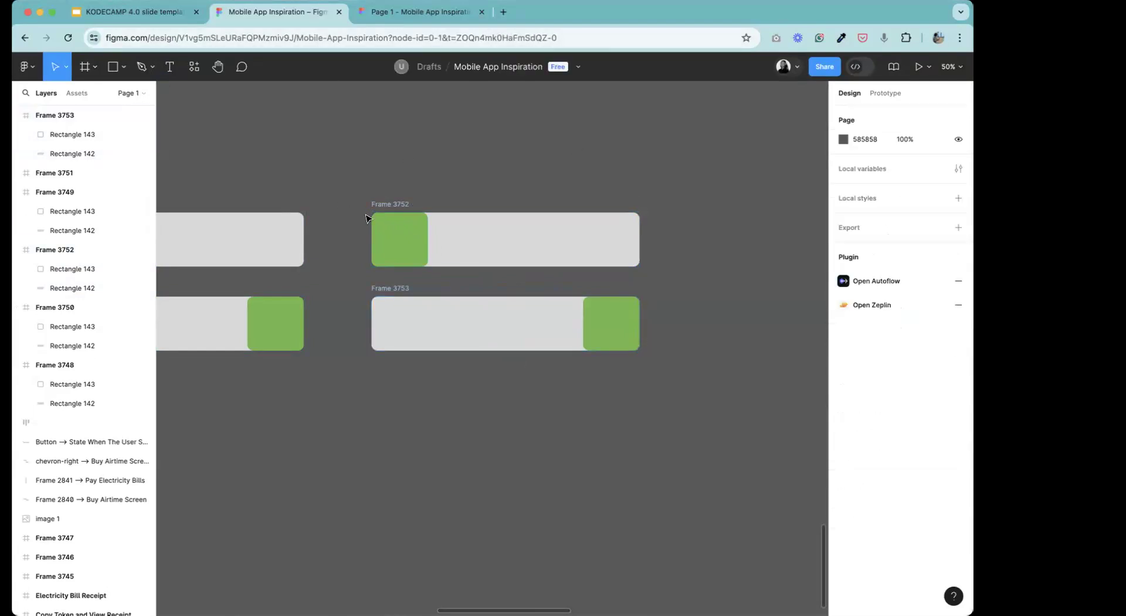
pyautogui.click(358, 16)
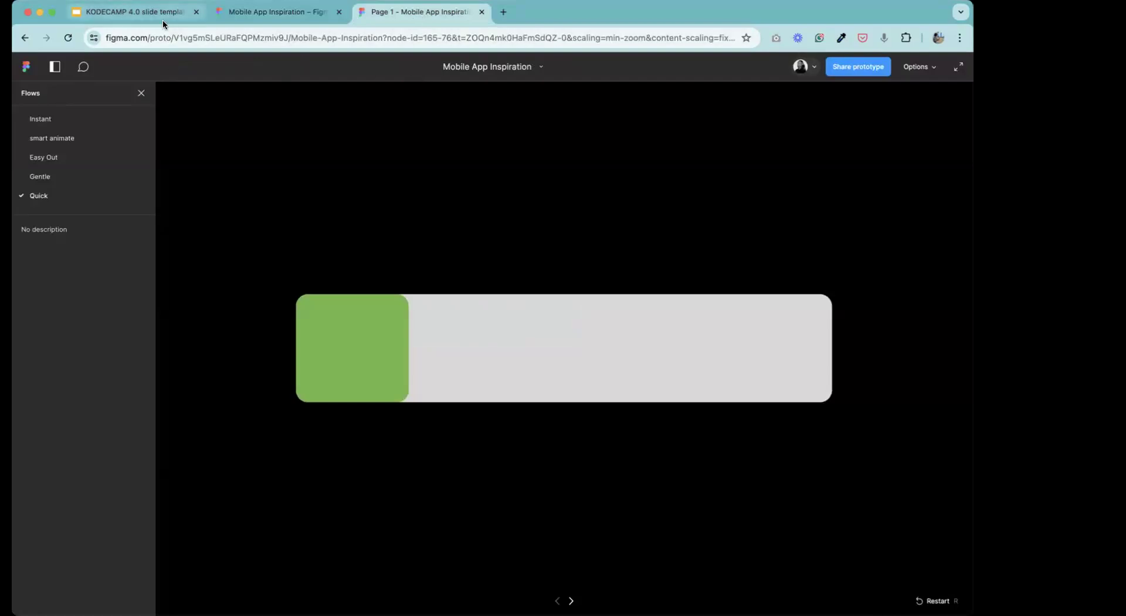
pyautogui.click(204, 18)
pyautogui.click(212, 15)
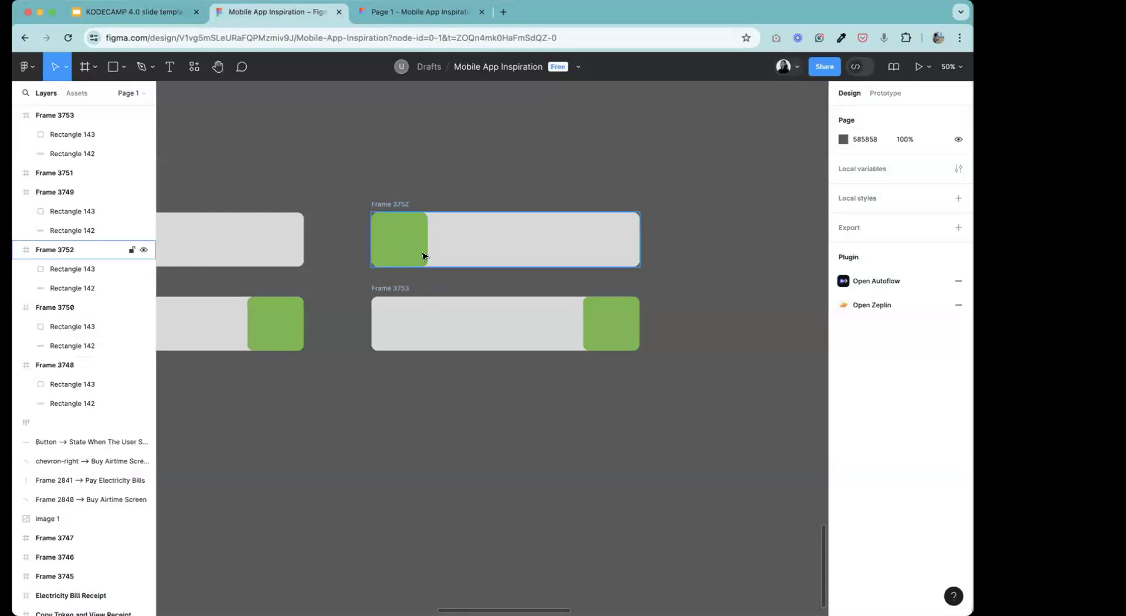
# Inspect the green blocks in Frames 3750 and 3751 and the grey track in Frame 3750.
pyautogui.click(217, 67)
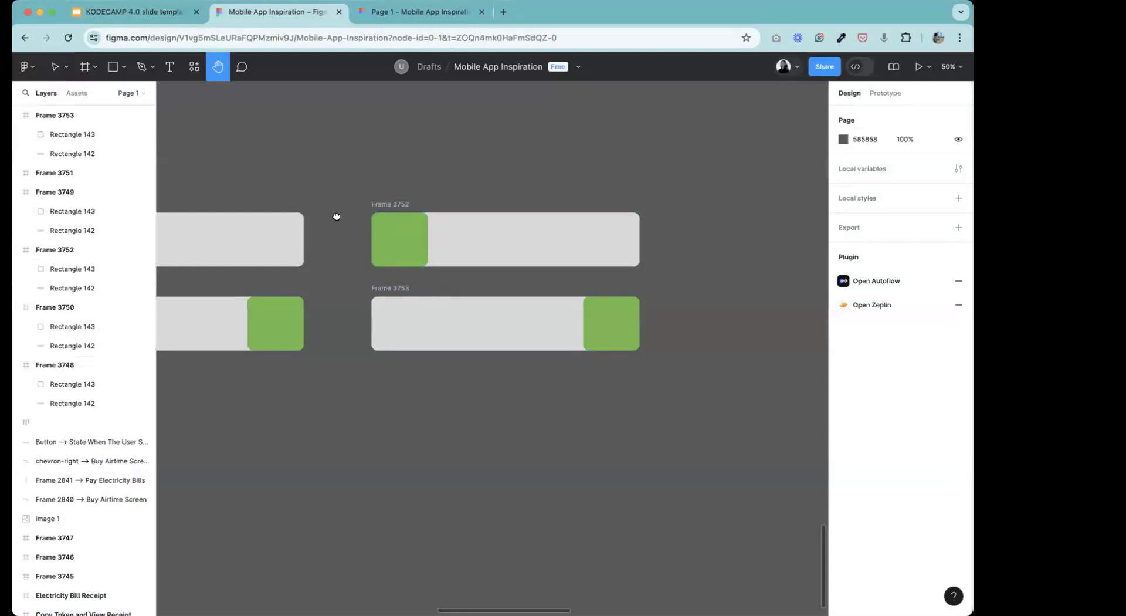
pyautogui.moveTo(336, 216); pyautogui.dragTo(625, 194)
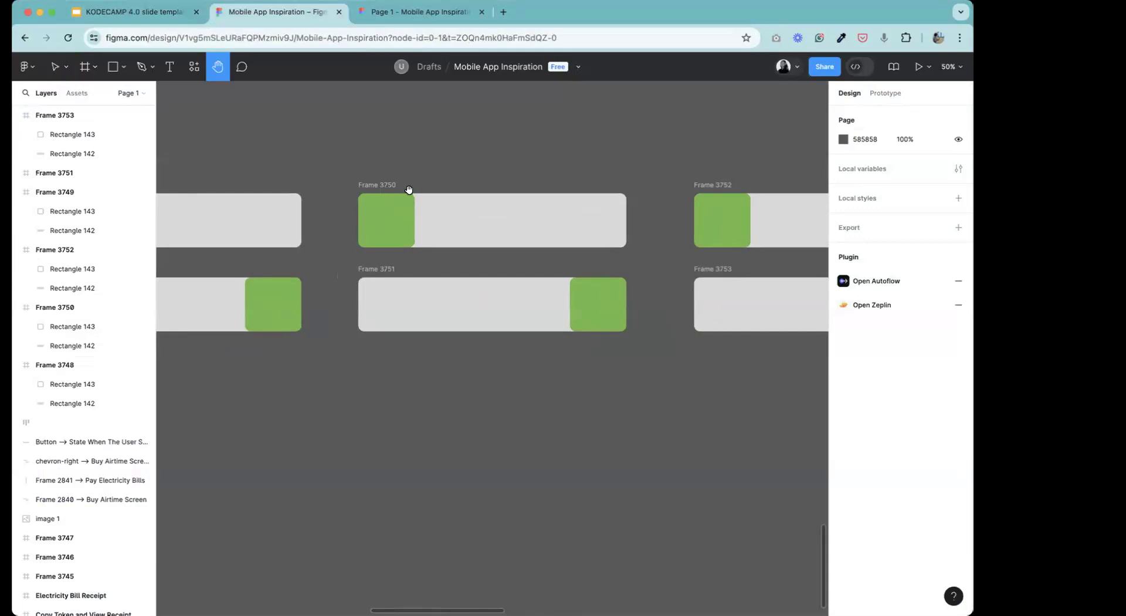
pyautogui.press('v')
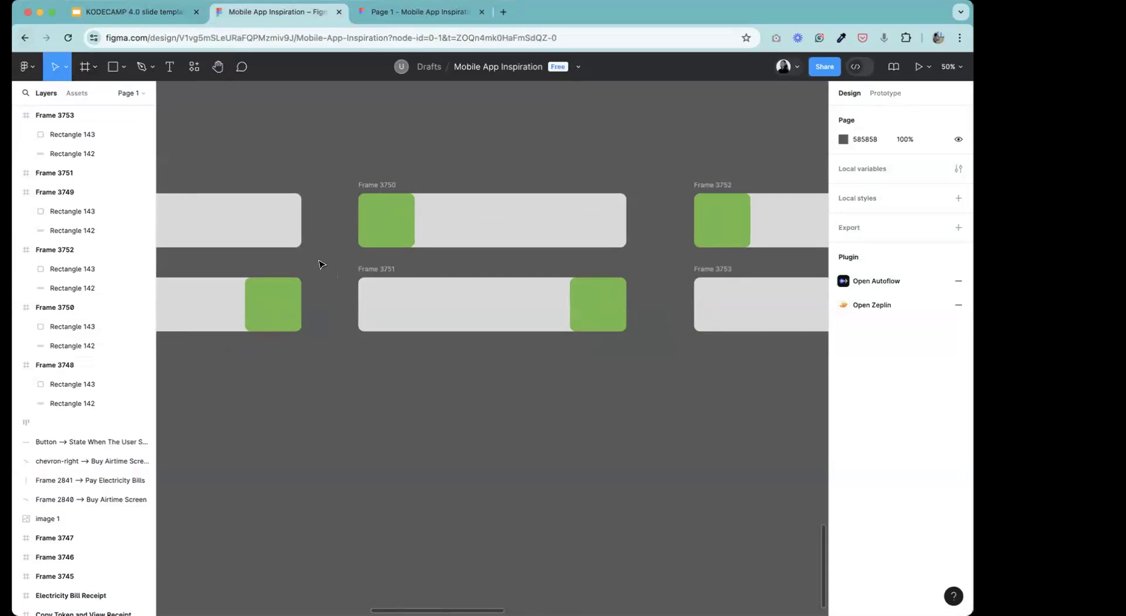
pyautogui.click(402, 220)
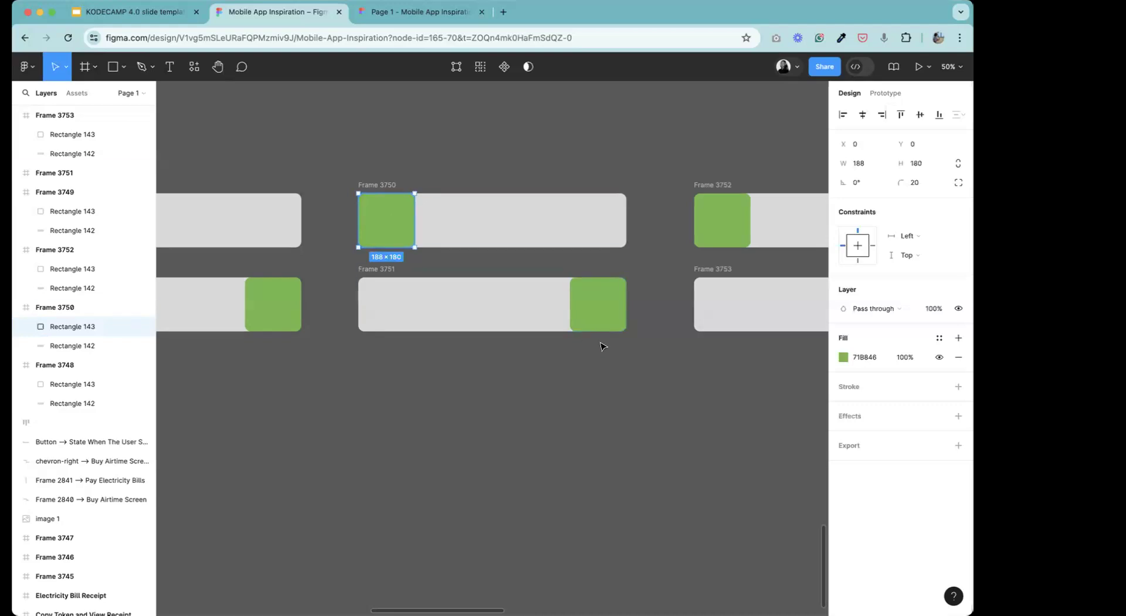
pyautogui.click(593, 320)
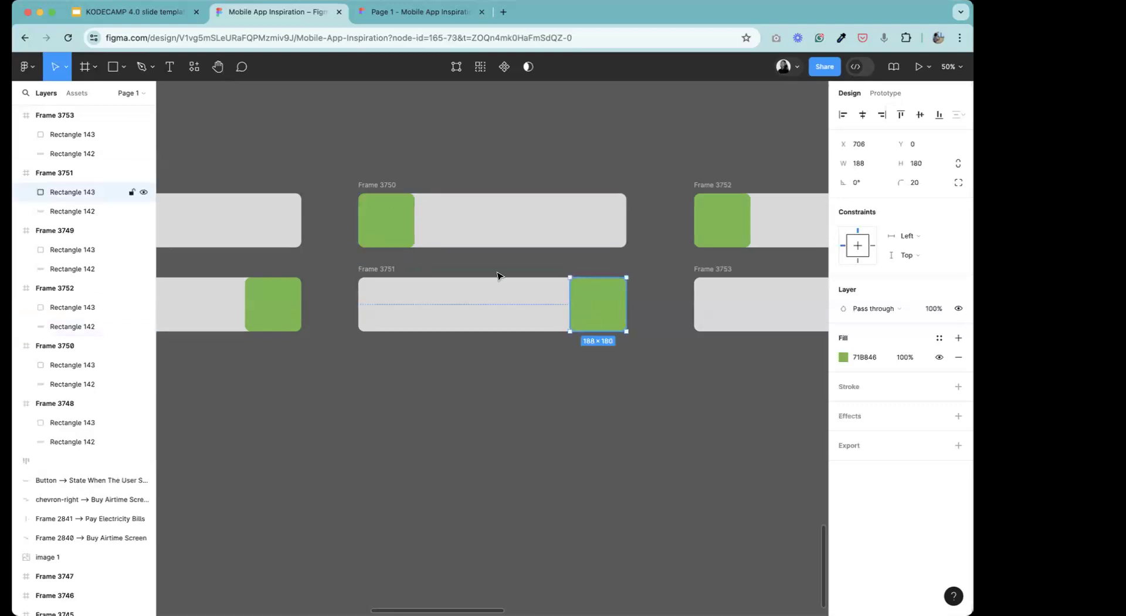
pyautogui.click(440, 214)
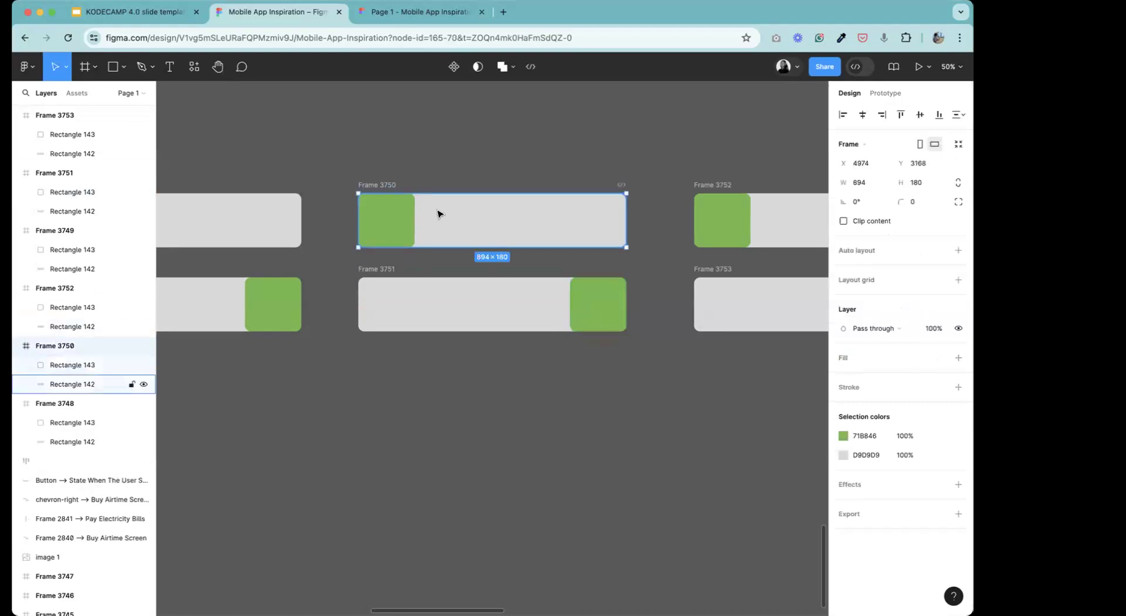
pyautogui.doubleClick(440, 213)
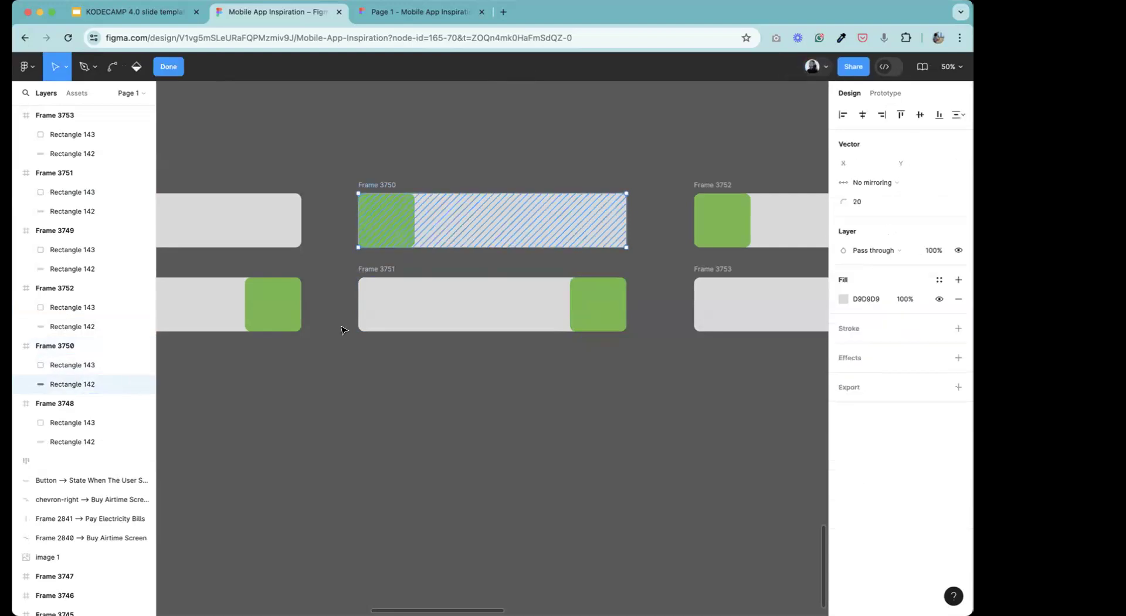
pyautogui.click(165, 66)
# Rename Frame 3751 to Frame 3750 so that it matches the frame above it.
pyautogui.doubleClick(388, 269)
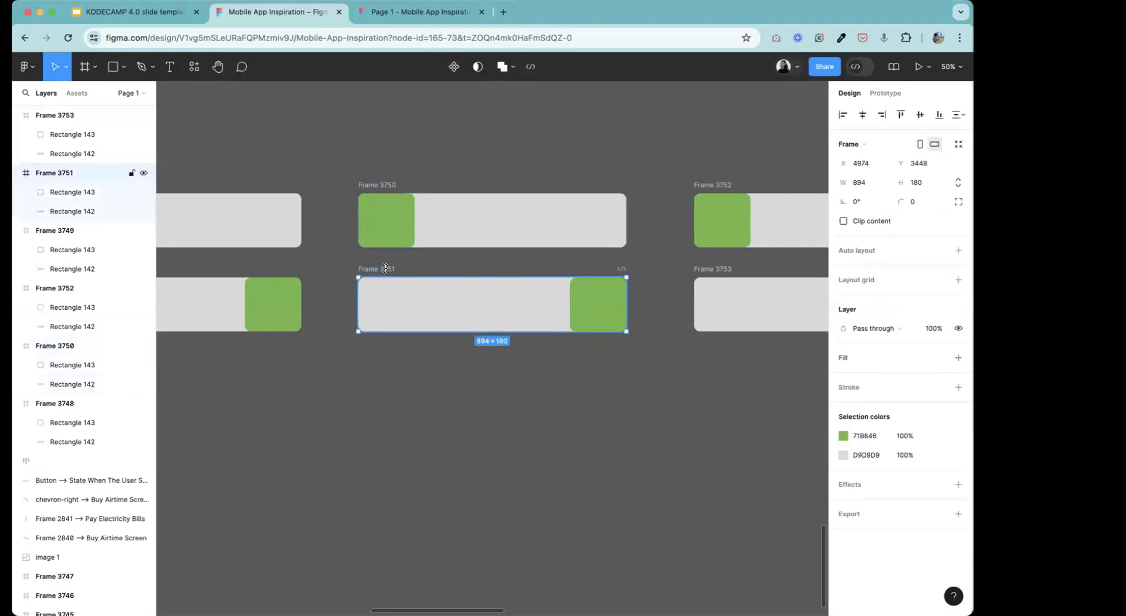
pyautogui.click(393, 270)
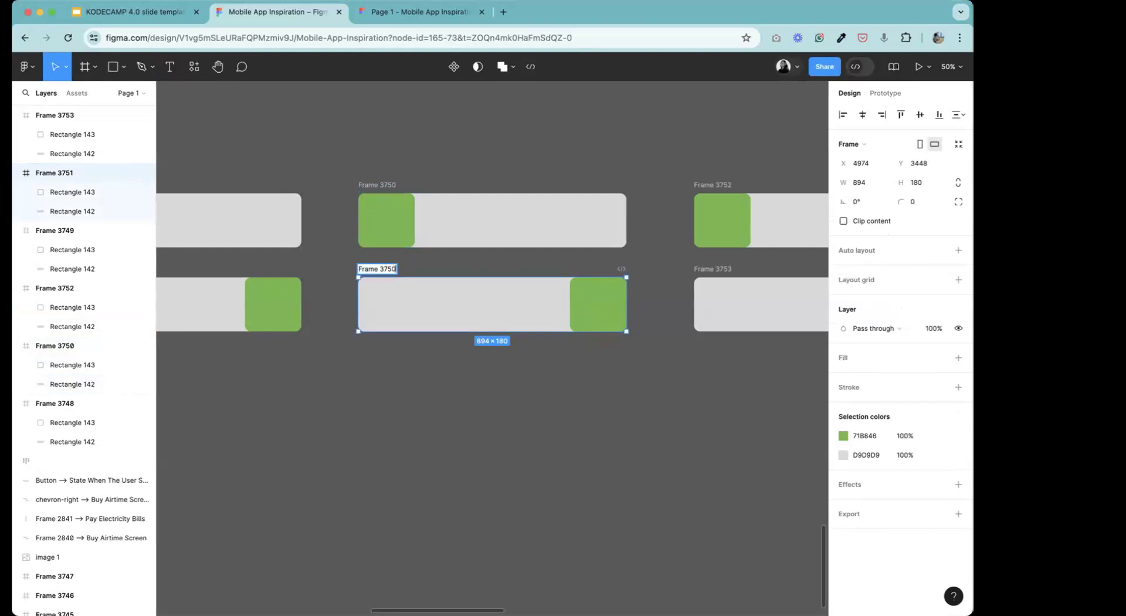
pyautogui.write('0')
pyautogui.press('Return')
pyautogui.click(309, 118)
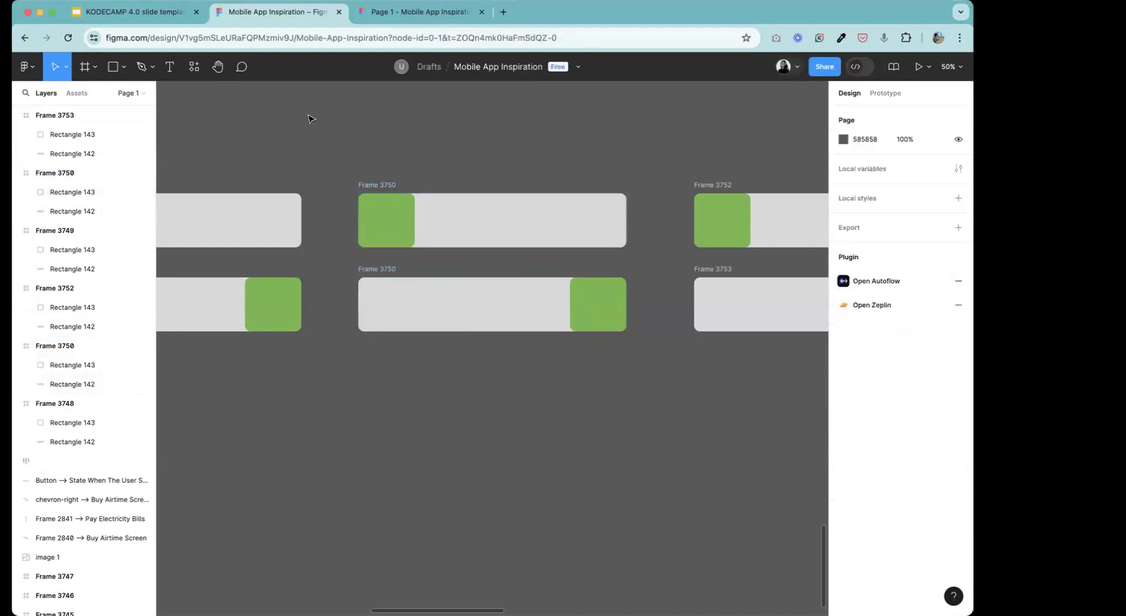
# Rename Frame 3749 to Frame 3748 so that it matches the frame above it.
pyautogui.click(218, 67)
pyautogui.hscroll(-5, 516, 215)
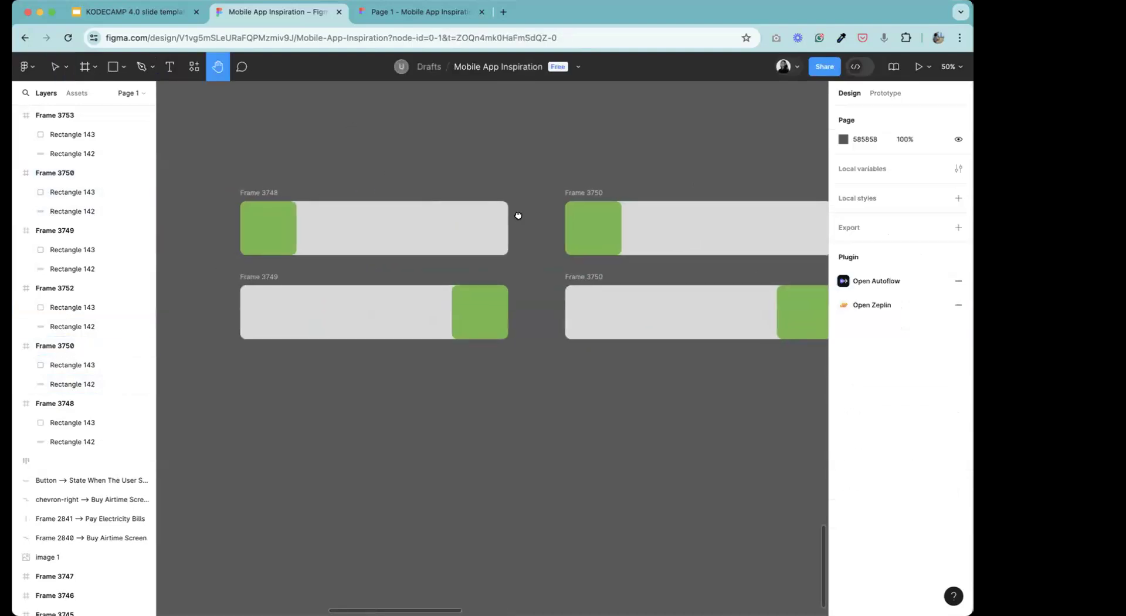
pyautogui.click(55, 66)
pyautogui.click(275, 327)
pyautogui.click(273, 278)
pyautogui.doubleClick(274, 276)
pyautogui.press('Right')
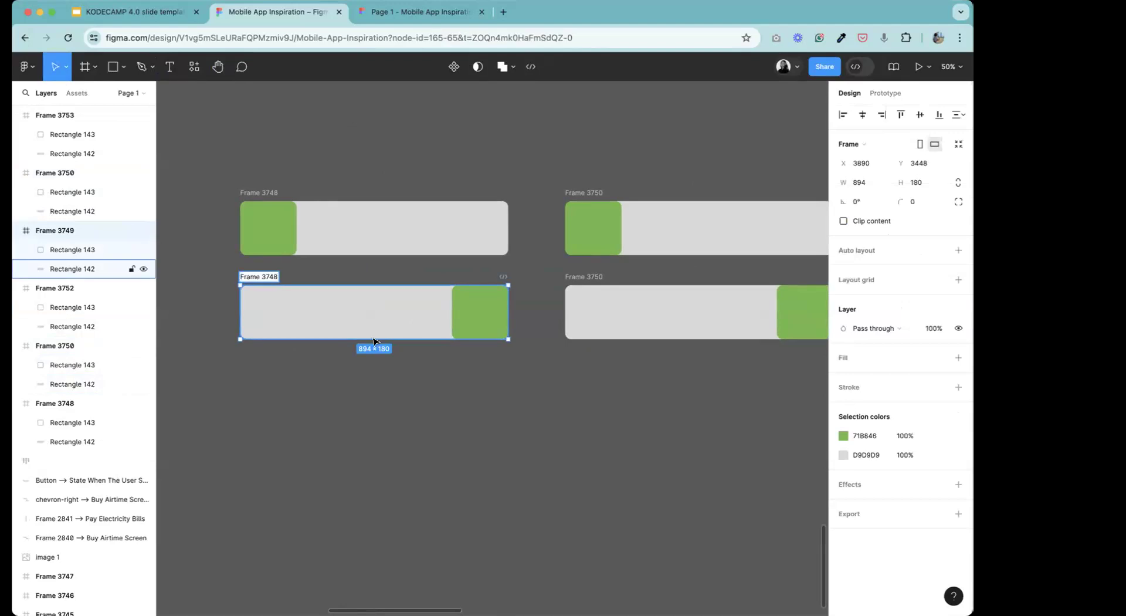
pyautogui.press('Return')
# Compare the green blocks and grey tracks of the two frames named Frame 3748.
pyautogui.click(254, 235)
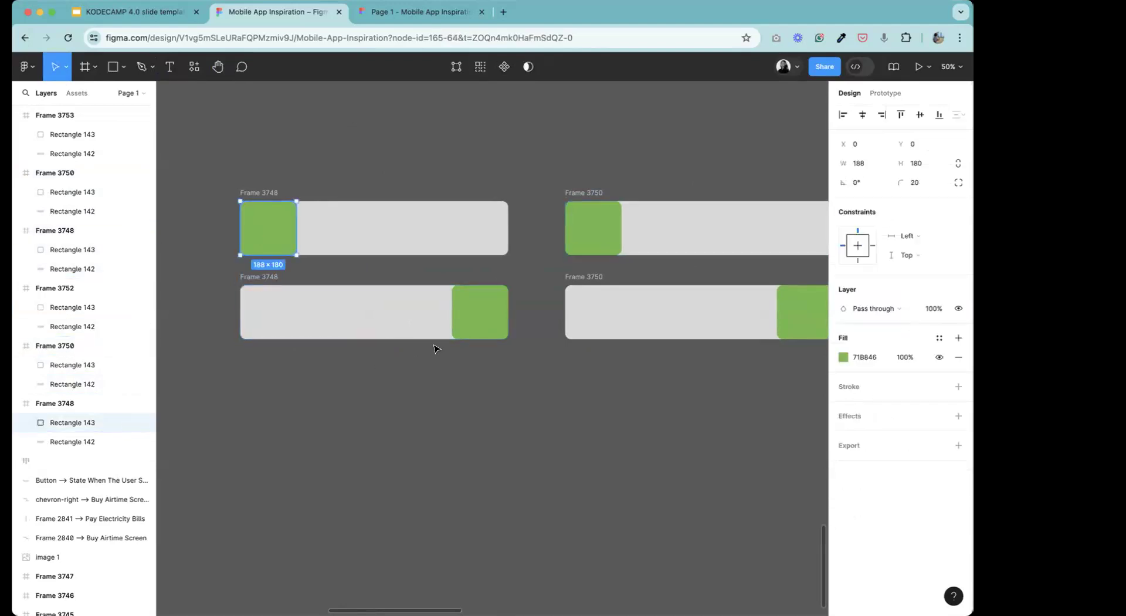
pyautogui.click(475, 312)
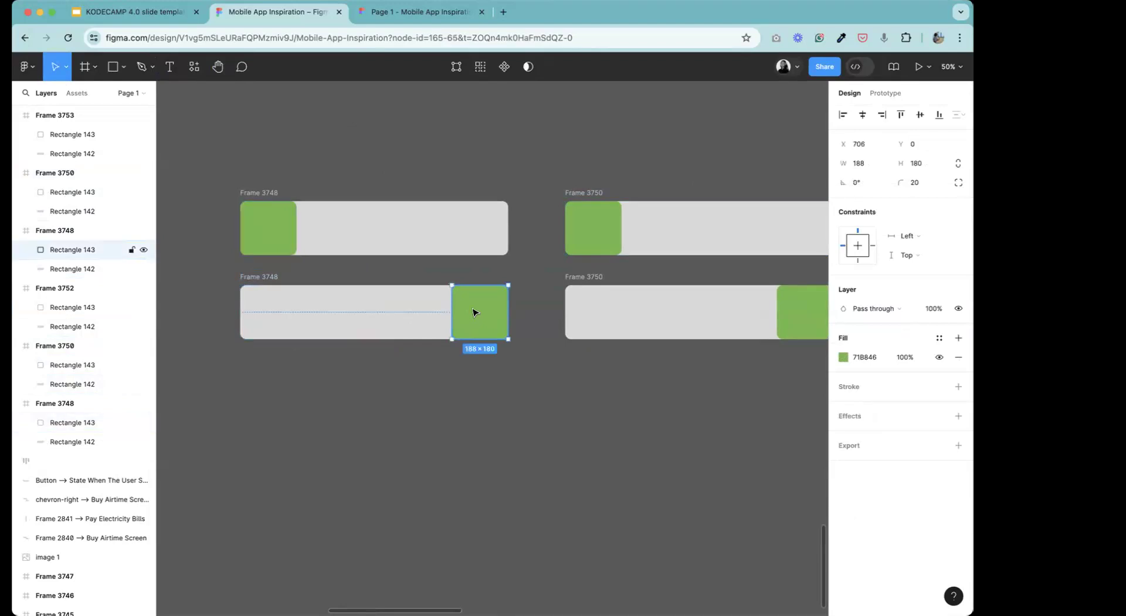
pyautogui.click(340, 253)
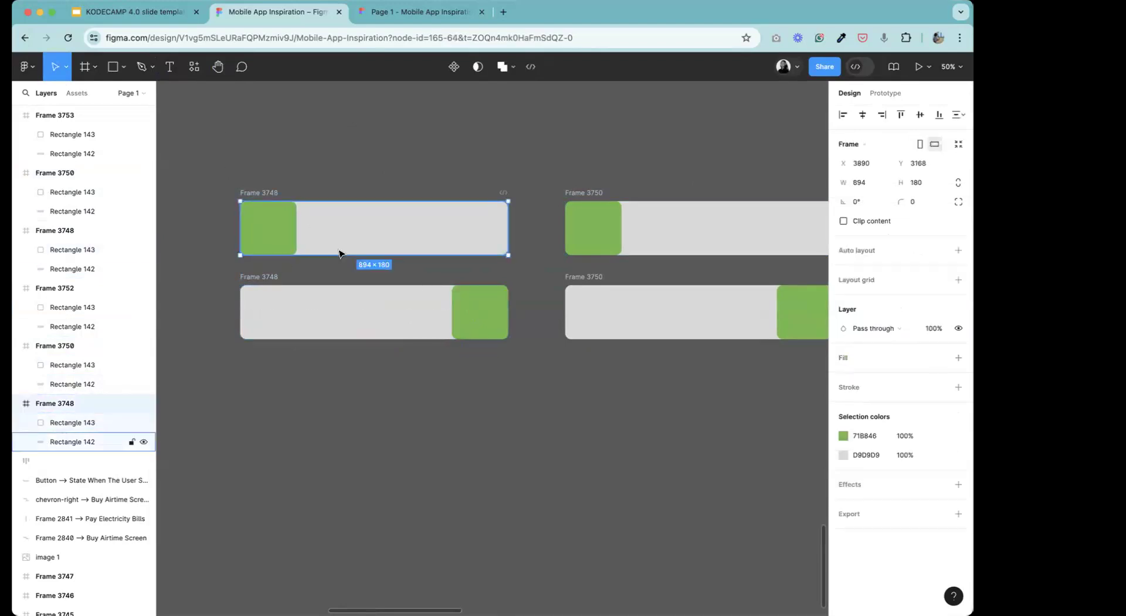
pyautogui.click(332, 317)
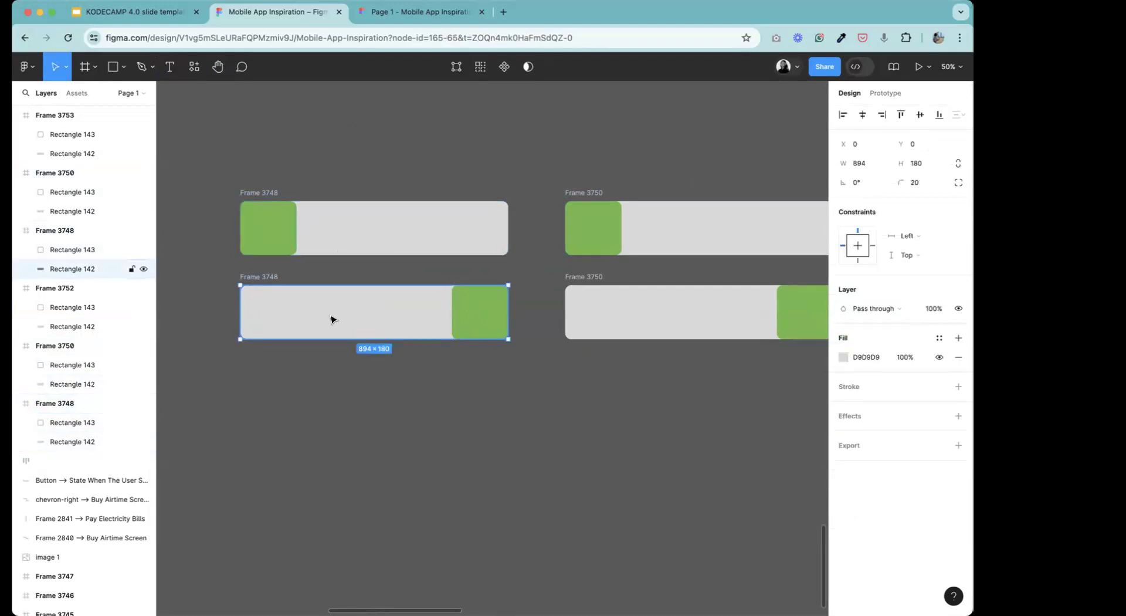
pyautogui.click(507, 411)
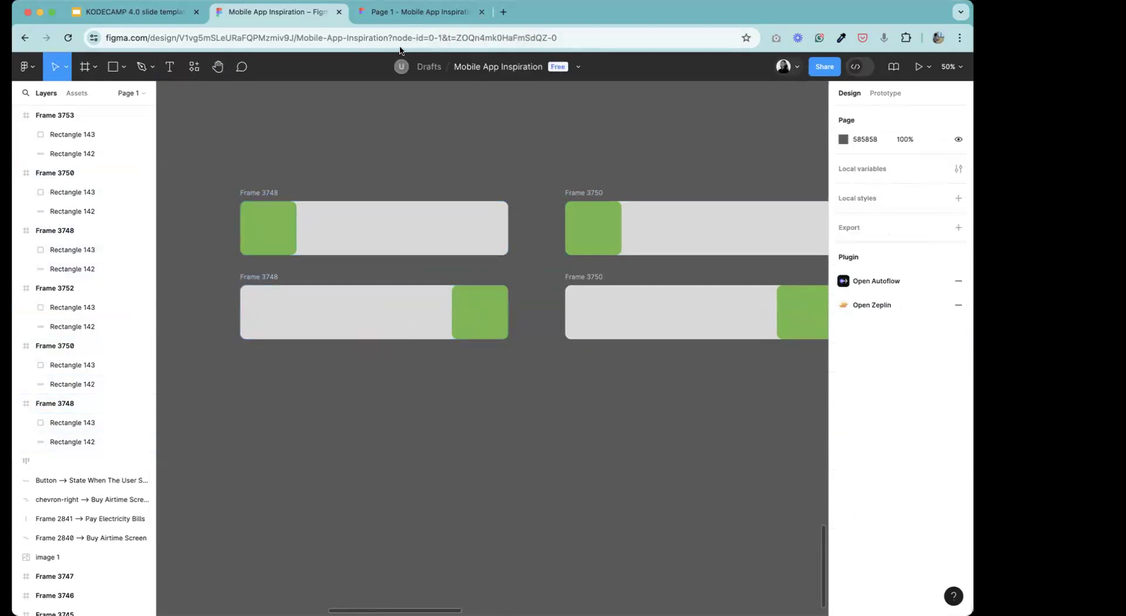
# Duplicate Frames 3752 and 3753 together and place the copies beside the originals at about X 7196.
pyautogui.click(218, 67)
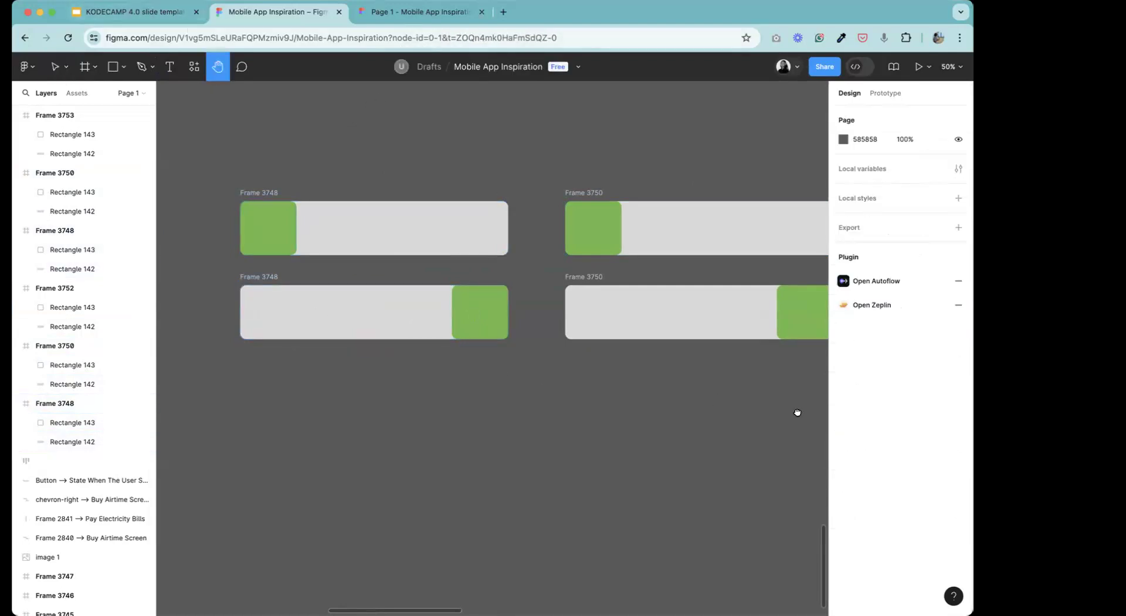
pyautogui.moveTo(797, 410); pyautogui.dragTo(570, 384)
pyautogui.moveTo(737, 319); pyautogui.dragTo(442, 342)
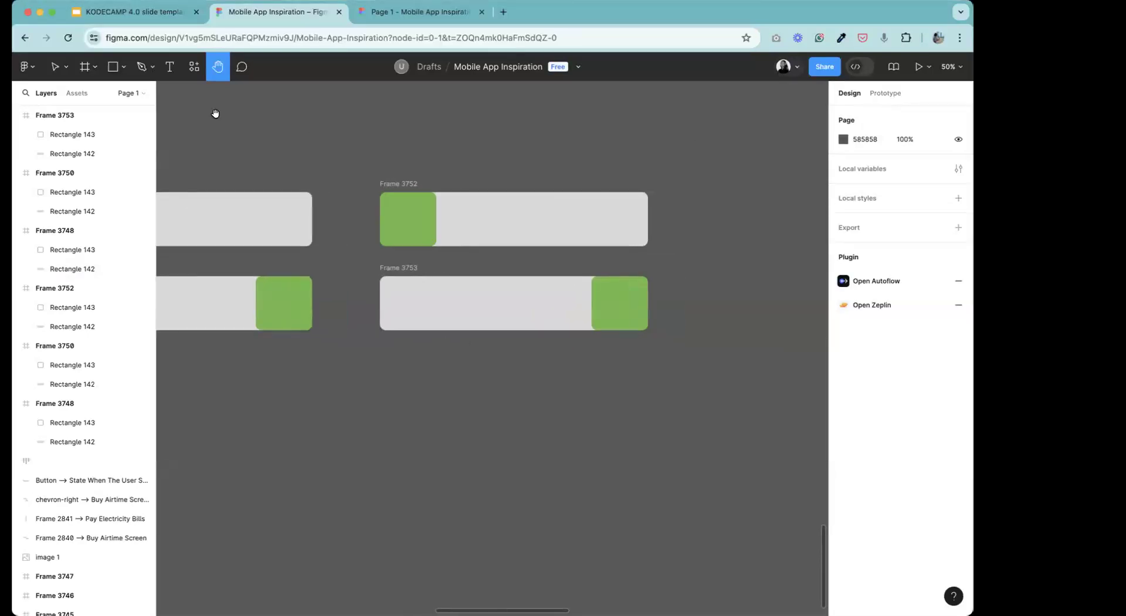
pyautogui.click(55, 66)
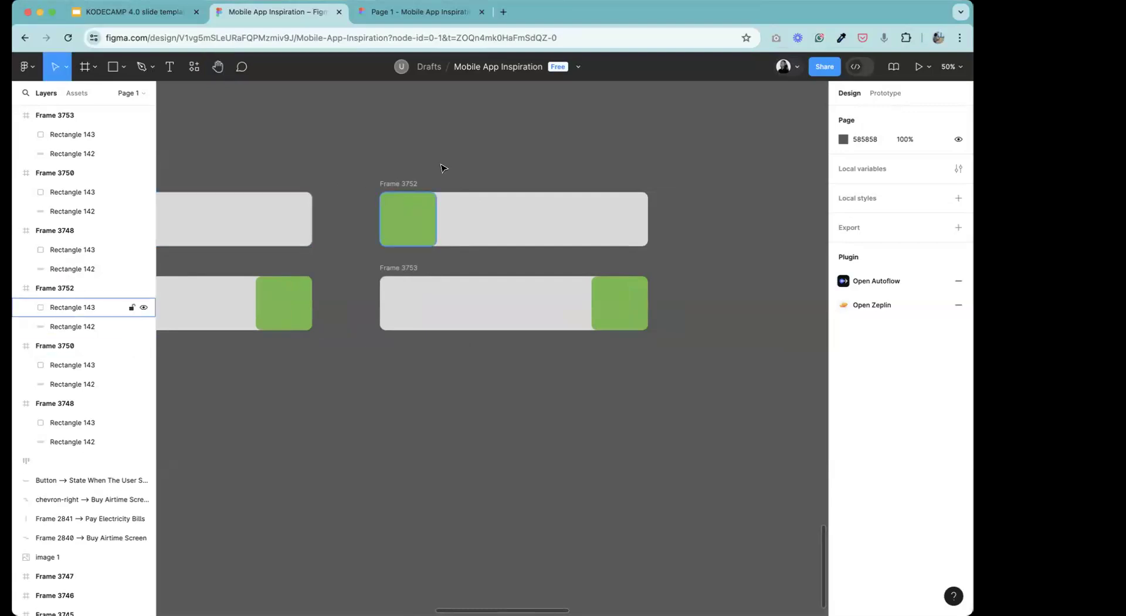
pyautogui.click(884, 94)
pyautogui.click(447, 195)
pyautogui.click(359, 177)
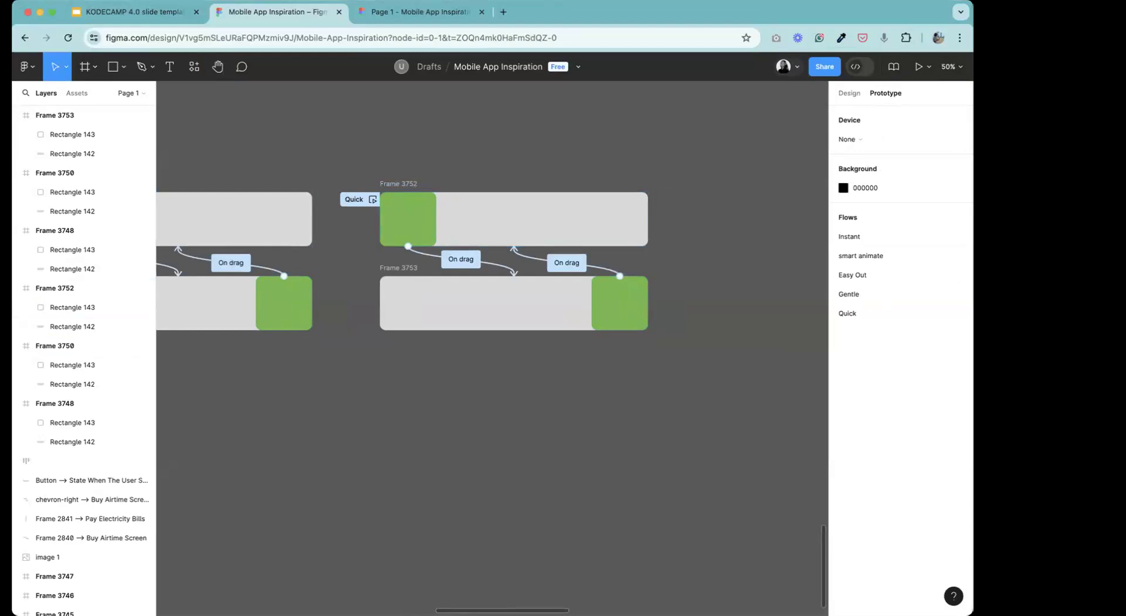
pyautogui.click(850, 94)
pyautogui.moveTo(355, 176); pyautogui.dragTo(713, 370)
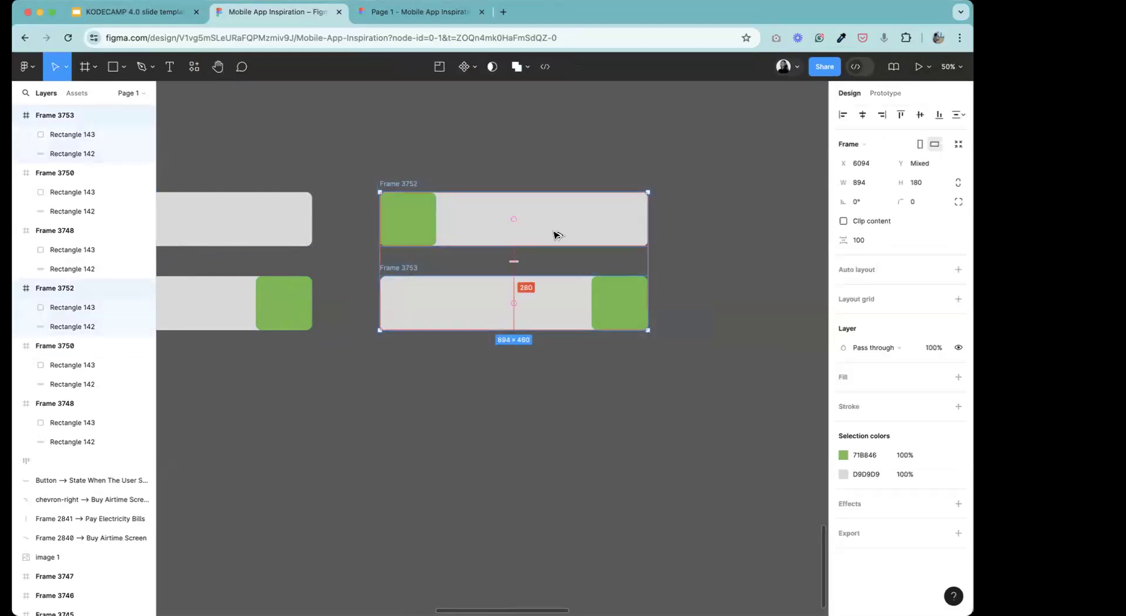
pyautogui.keyDown('alt'); pyautogui.moveTo(567, 231); pyautogui.dragTo(749, 233); pyautogui.keyUp('alt')
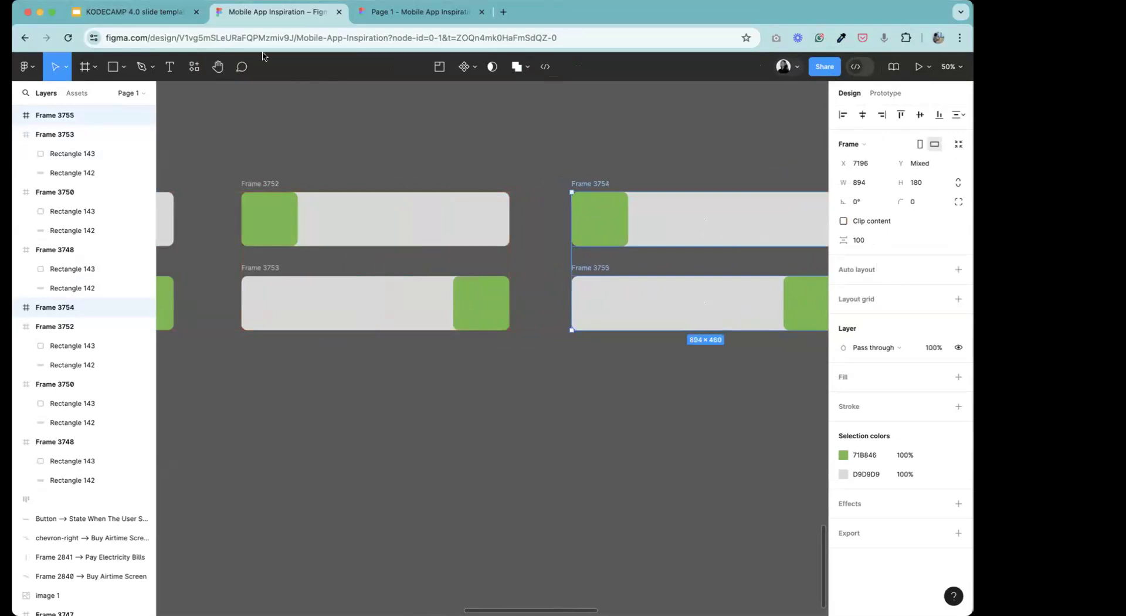
# Set the easing of the drag interaction from Frame 3755's green block to Frame 3754 to Bouncy.
pyautogui.click(217, 67)
pyautogui.moveTo(706, 302); pyautogui.dragTo(392, 227)
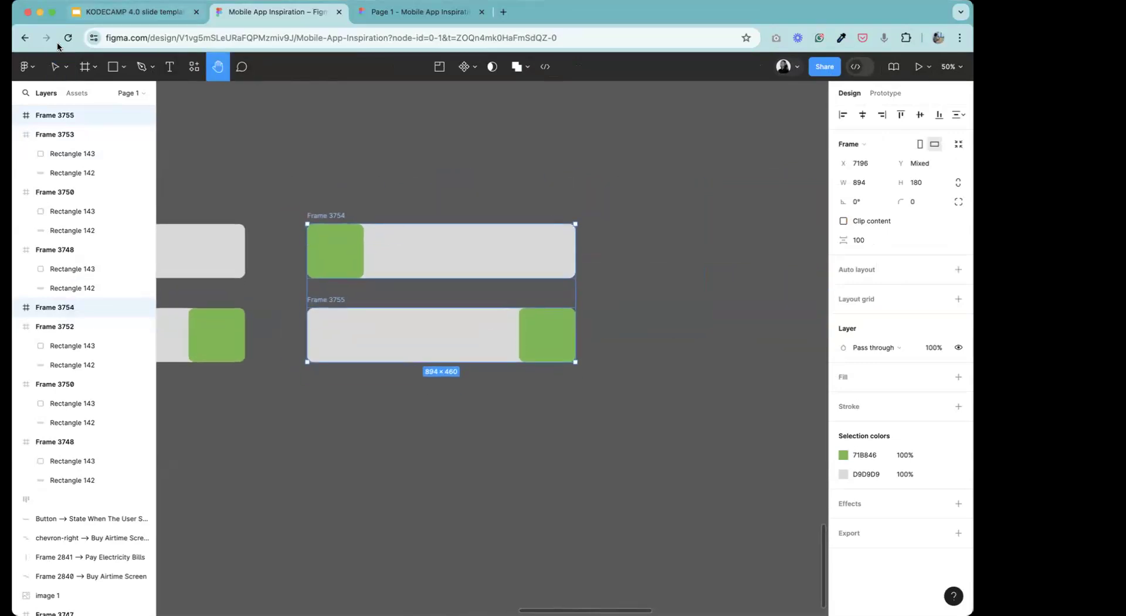
pyautogui.click(55, 66)
pyautogui.click(461, 169)
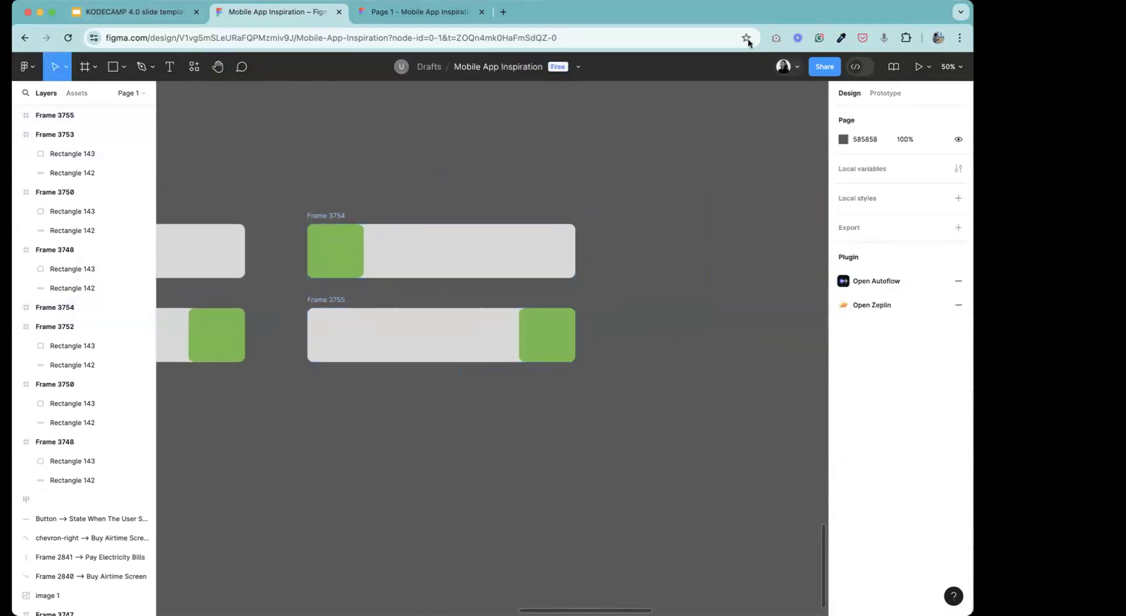
pyautogui.click(893, 93)
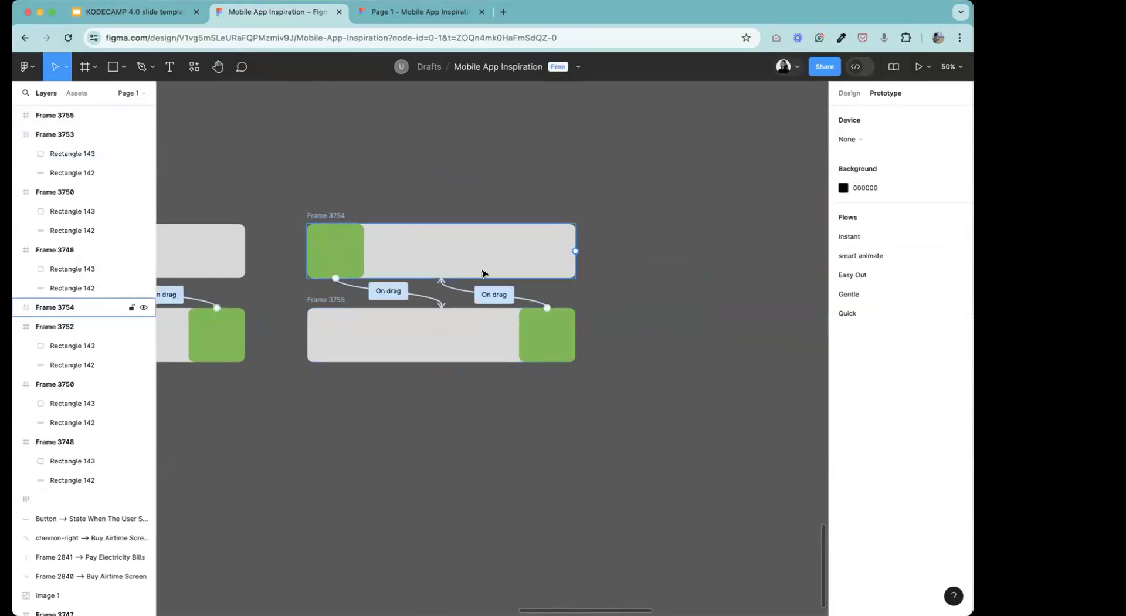
pyautogui.click(504, 296)
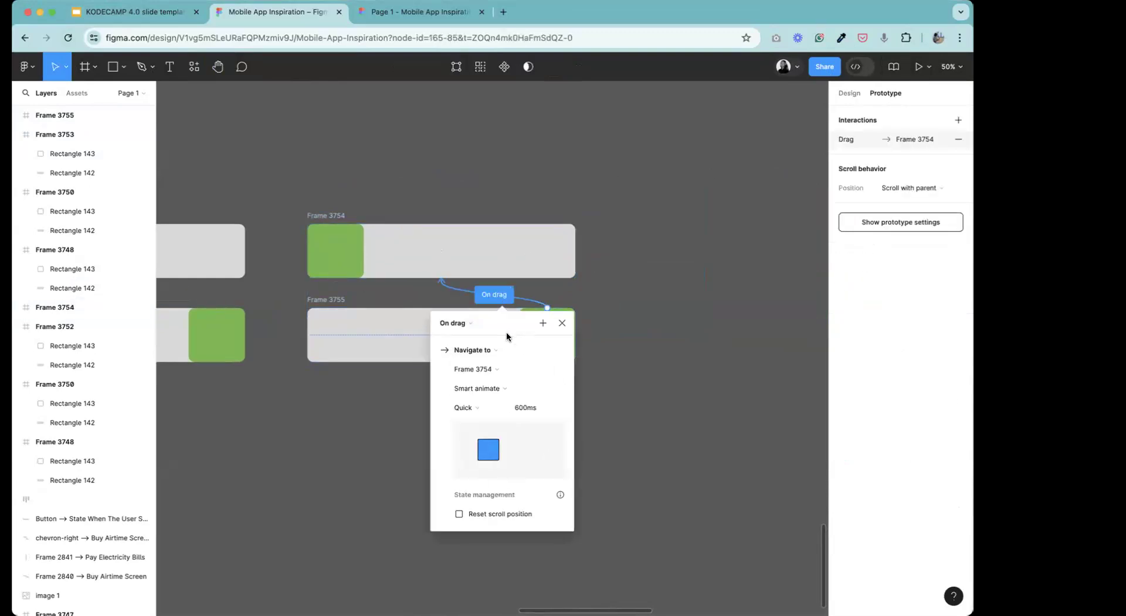
pyautogui.moveTo(516, 323); pyautogui.dragTo(704, 150)
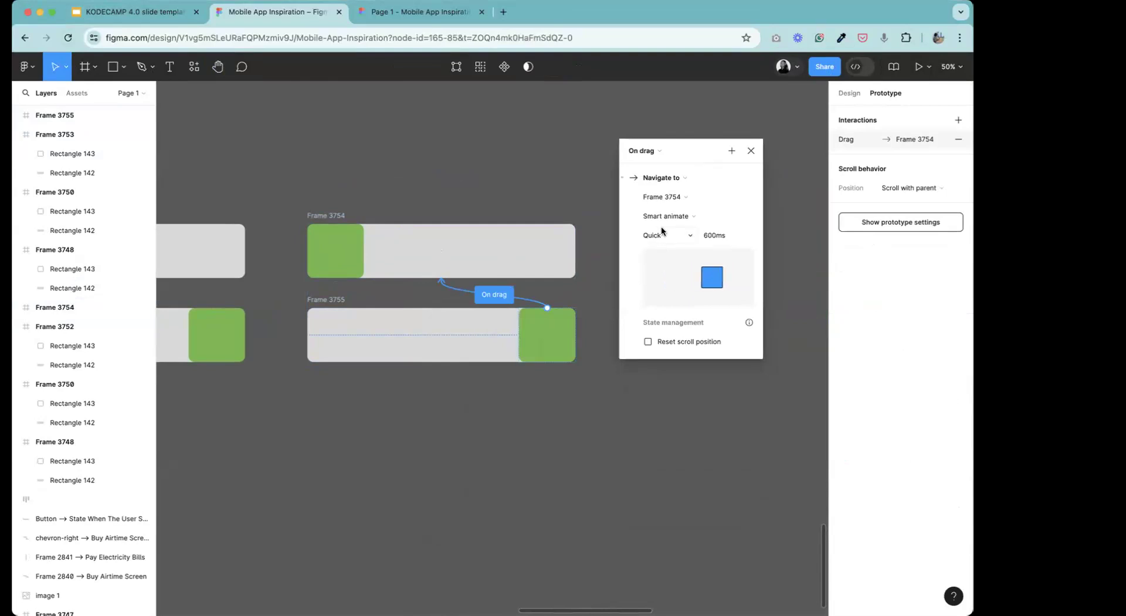
pyautogui.click(662, 234)
pyautogui.click(665, 250)
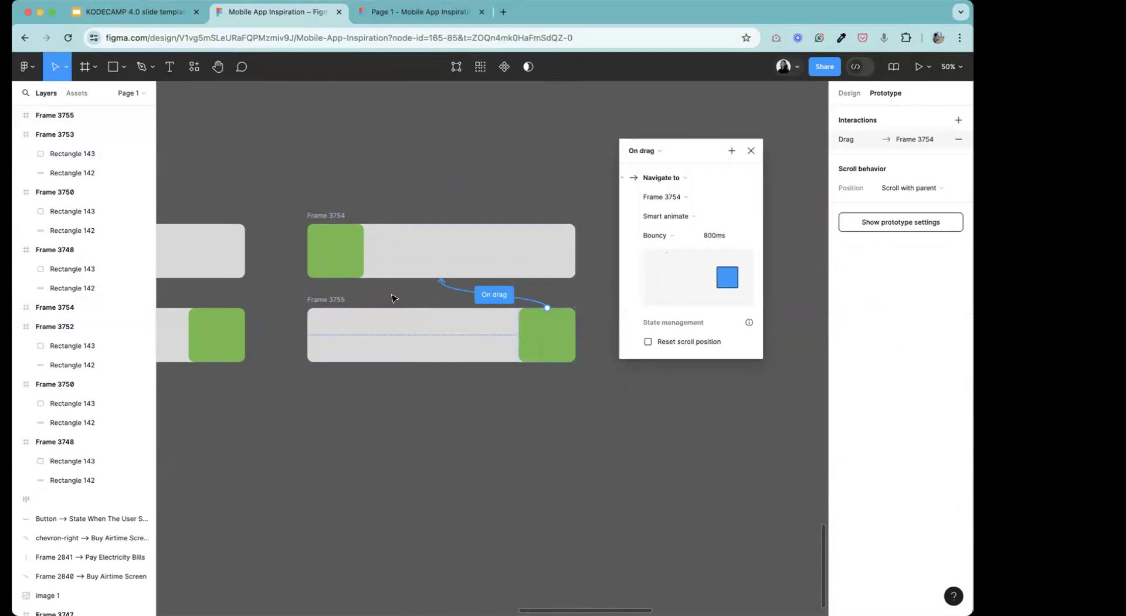
# Set the easing of the drag interaction from Frame 3754's green block to Frame 3755 to Bouncy.
pyautogui.click(432, 193)
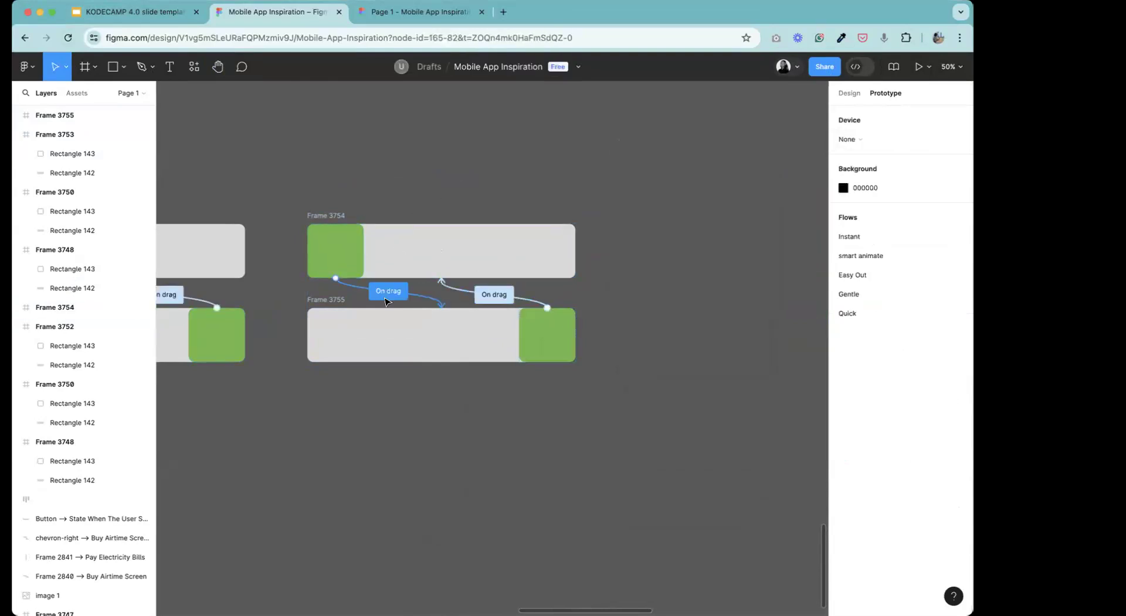
pyautogui.click(385, 300)
pyautogui.click(365, 414)
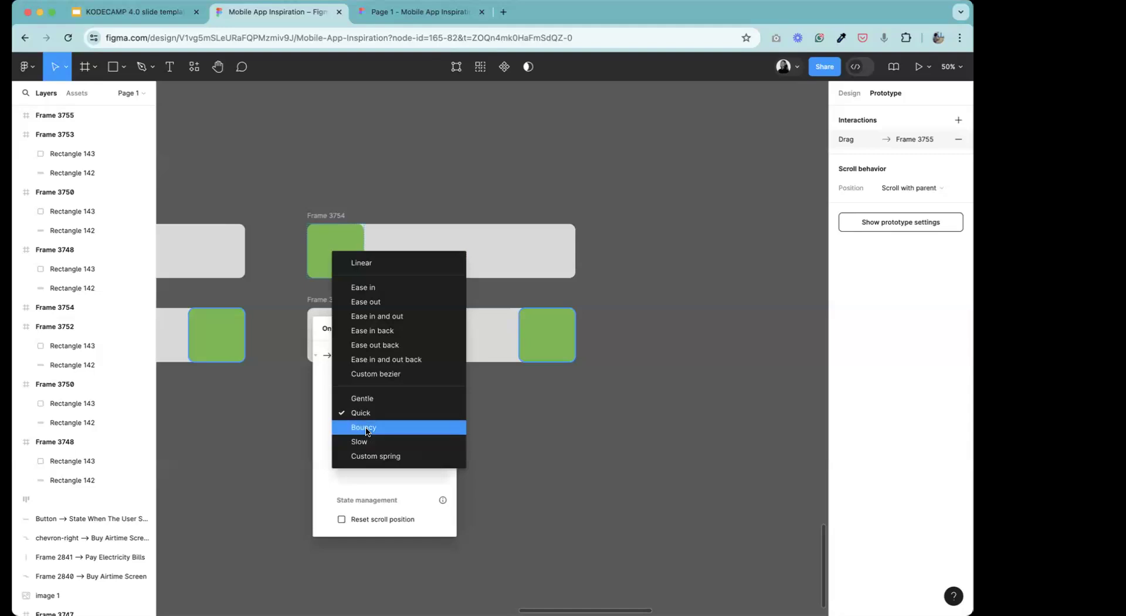
pyautogui.click(366, 432)
pyautogui.click(610, 390)
# Present the prototype from Frame 3754 and test sliding the green block back and forth along the track.
pyautogui.click(348, 216)
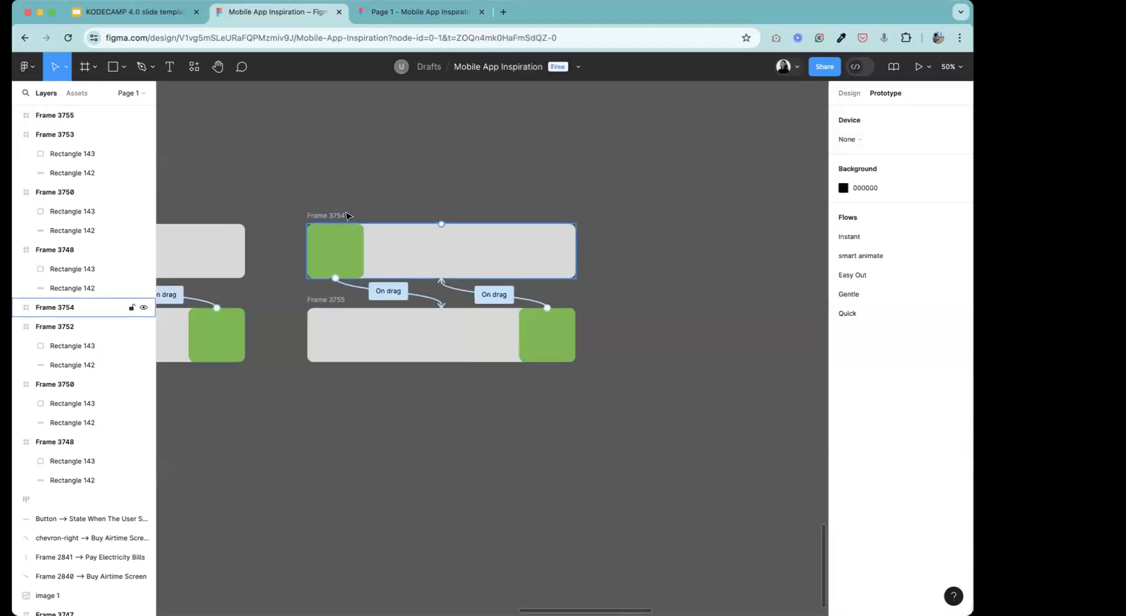
pyautogui.click(347, 216)
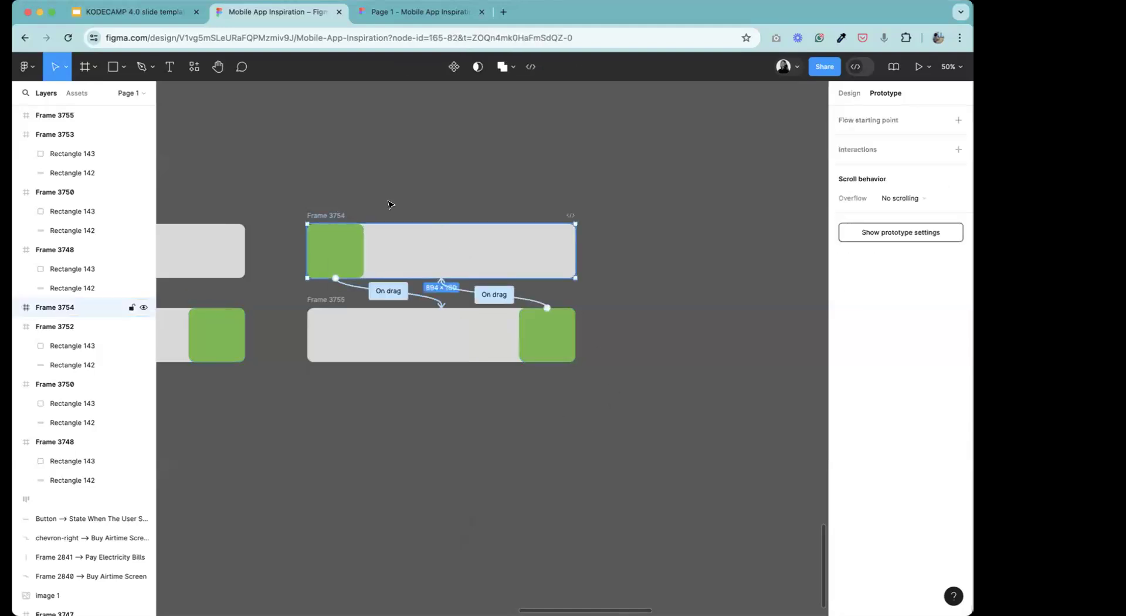
pyautogui.click(915, 66)
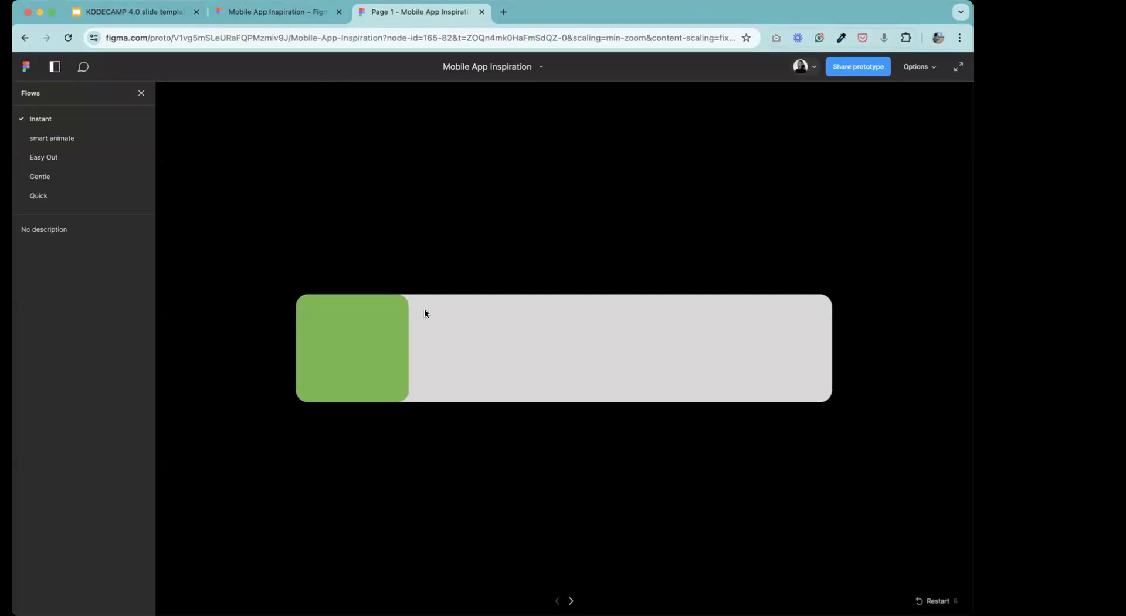
pyautogui.moveTo(344, 372); pyautogui.dragTo(545, 402)
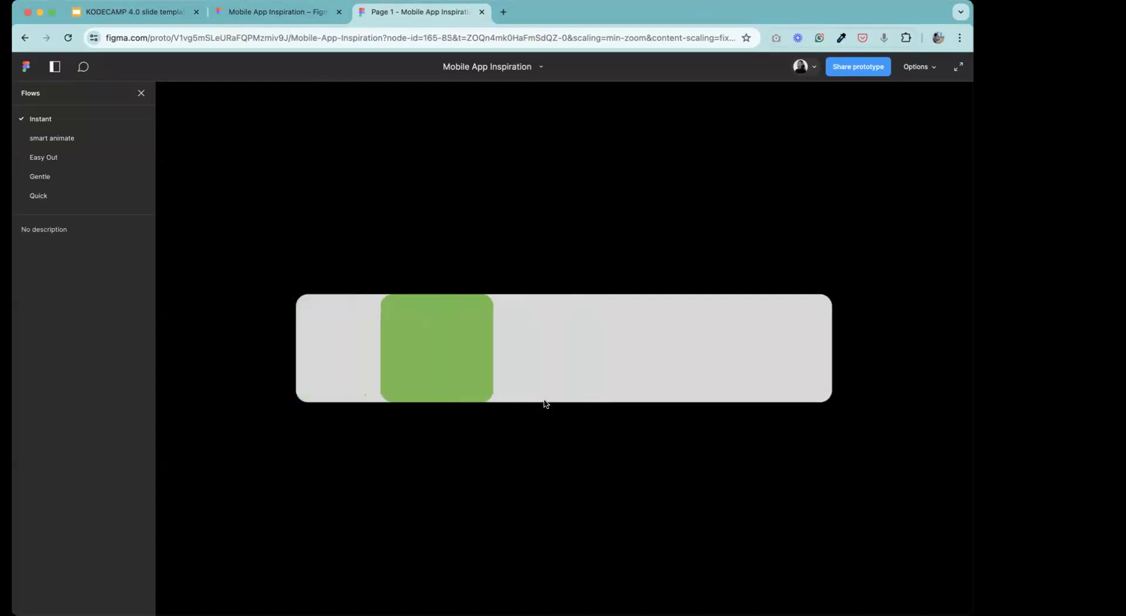
pyautogui.moveTo(741, 414); pyautogui.dragTo(808, 385)
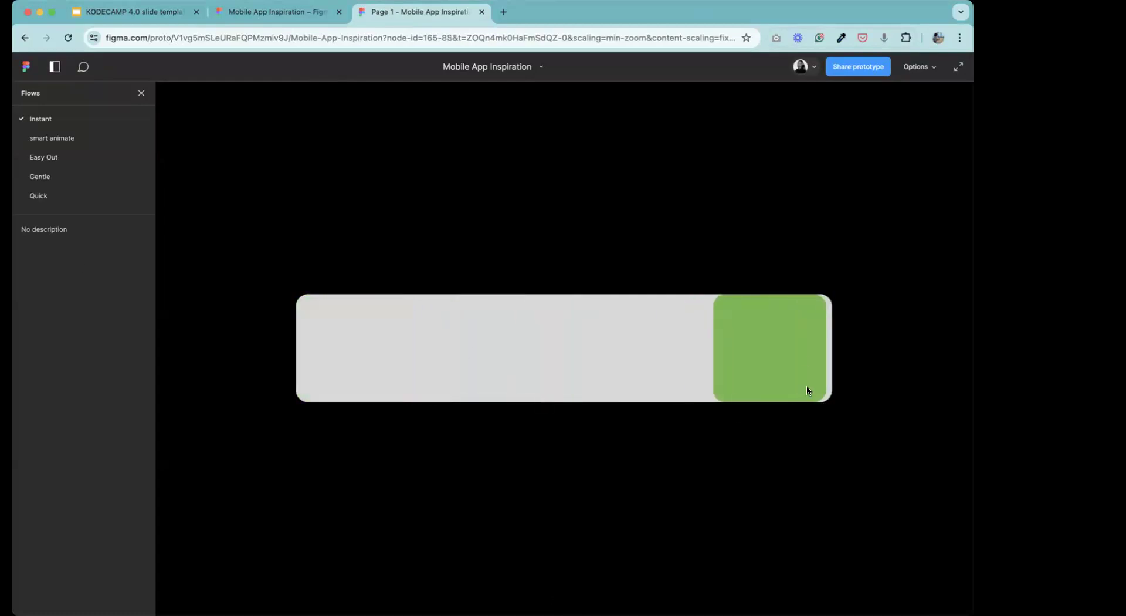
pyautogui.moveTo(727, 349); pyautogui.dragTo(488, 355)
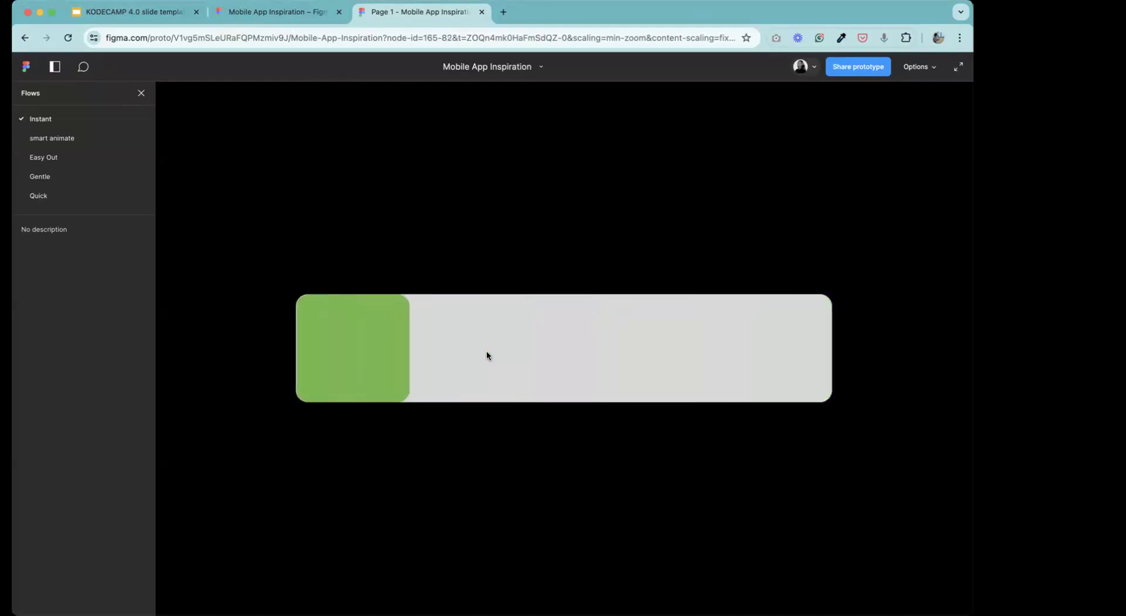
pyautogui.moveTo(319, 326); pyautogui.dragTo(581, 352)
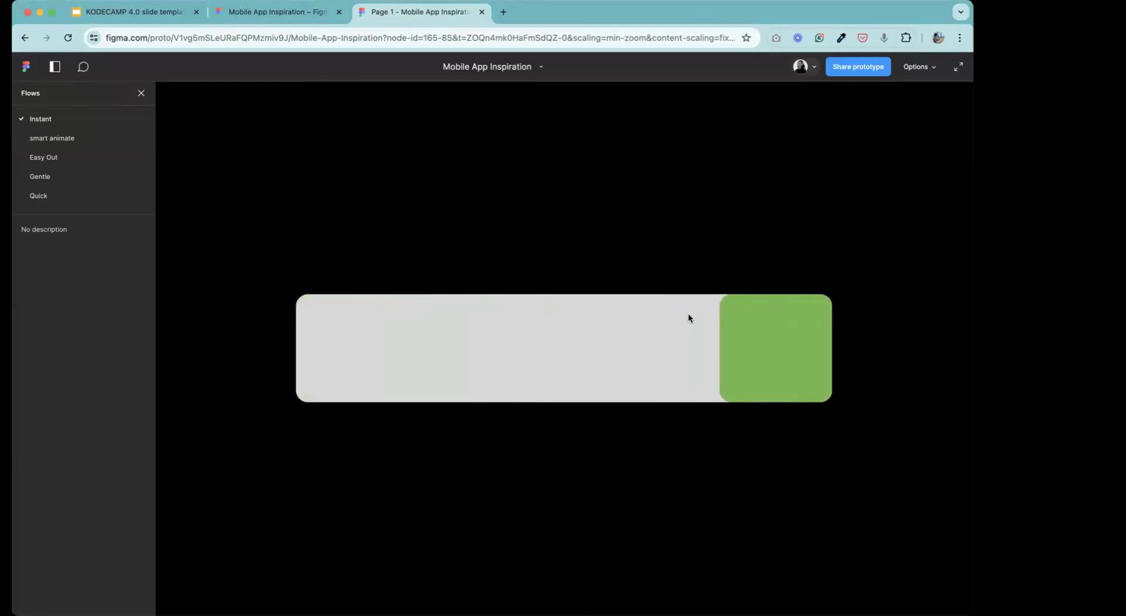
pyautogui.moveTo(769, 360); pyautogui.dragTo(616, 370)
# Return to the design file and add a flow starting point named Bouncy to Frame 3754.
pyautogui.click(273, 14)
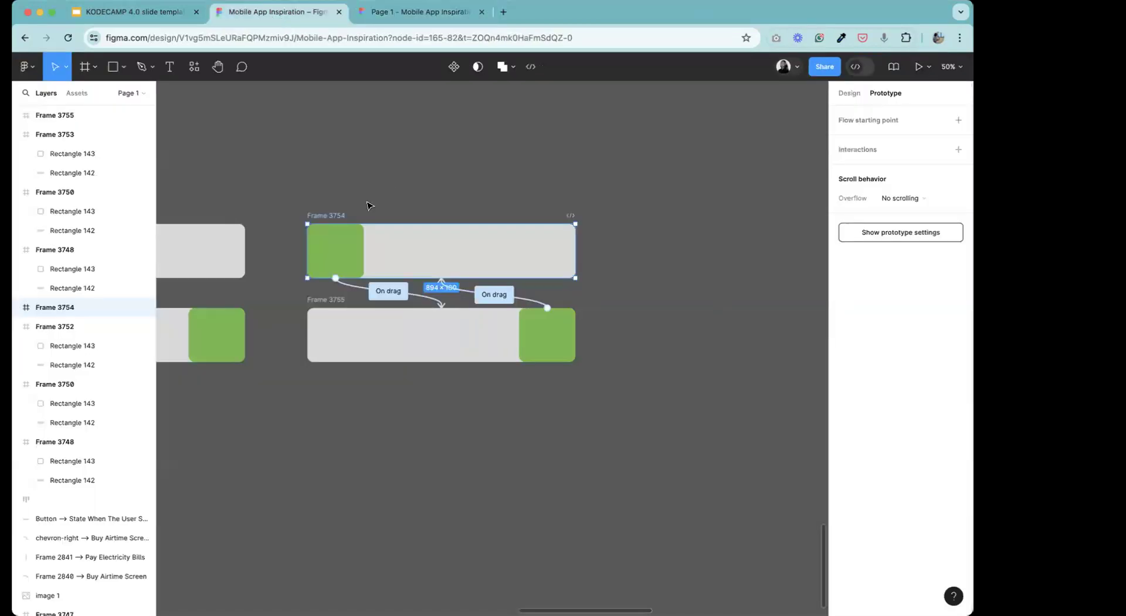
pyautogui.click(960, 120)
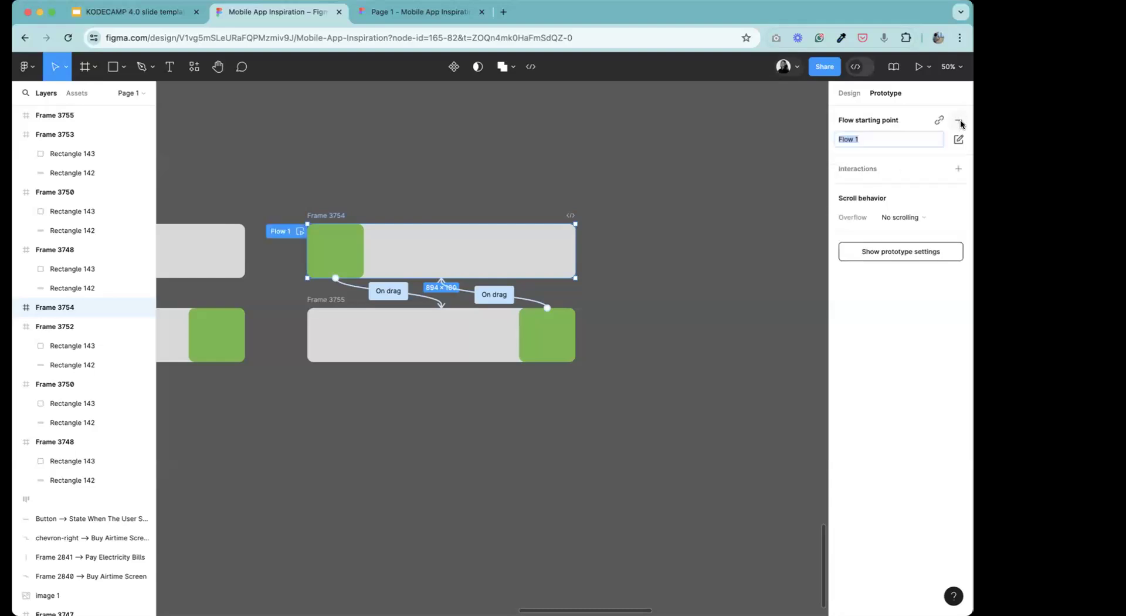
pyautogui.doubleClick(283, 232)
pyautogui.press('BackSpace')
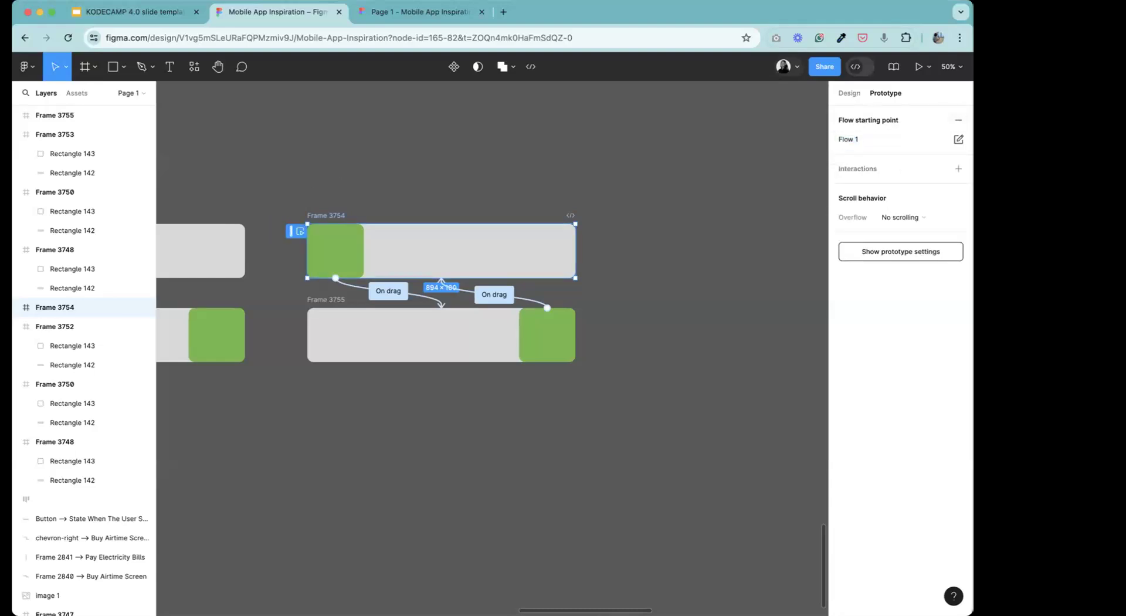
pyautogui.write('Bouncy')
pyautogui.press('Return')
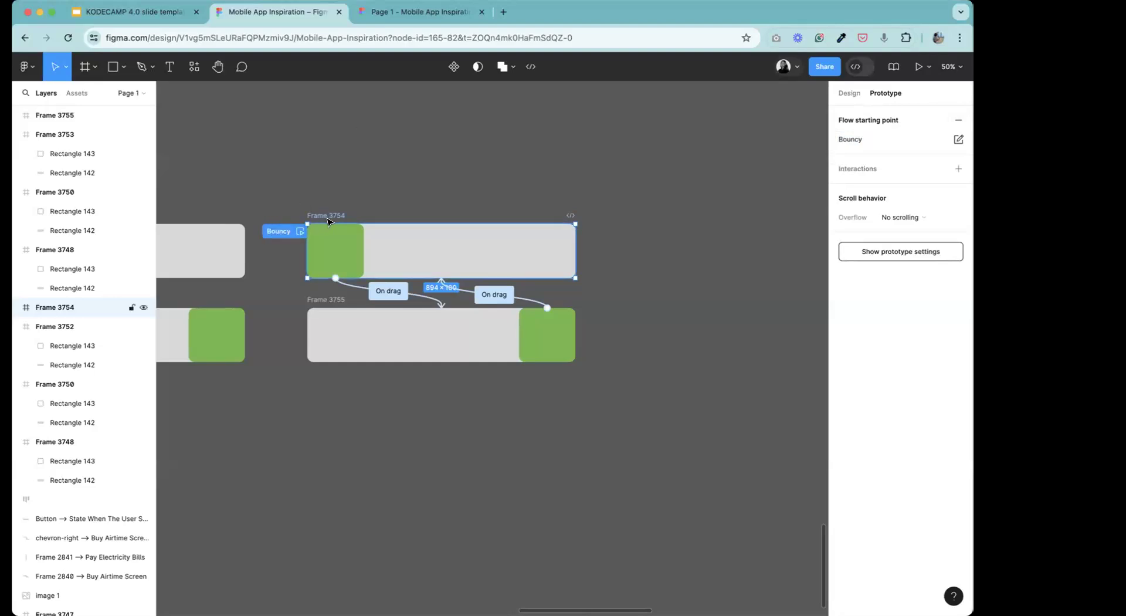
# Present the Bouncy flow and test the green block's movement in both directions.
pyautogui.click(919, 66)
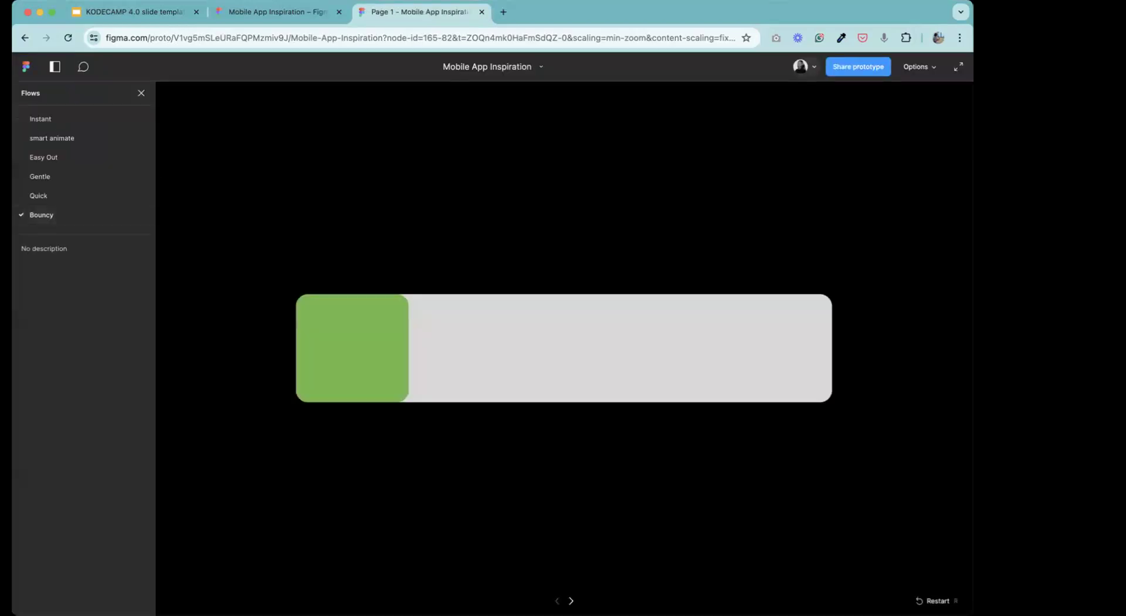
pyautogui.click(353, 342)
pyautogui.moveTo(743, 341); pyautogui.dragTo(528, 374)
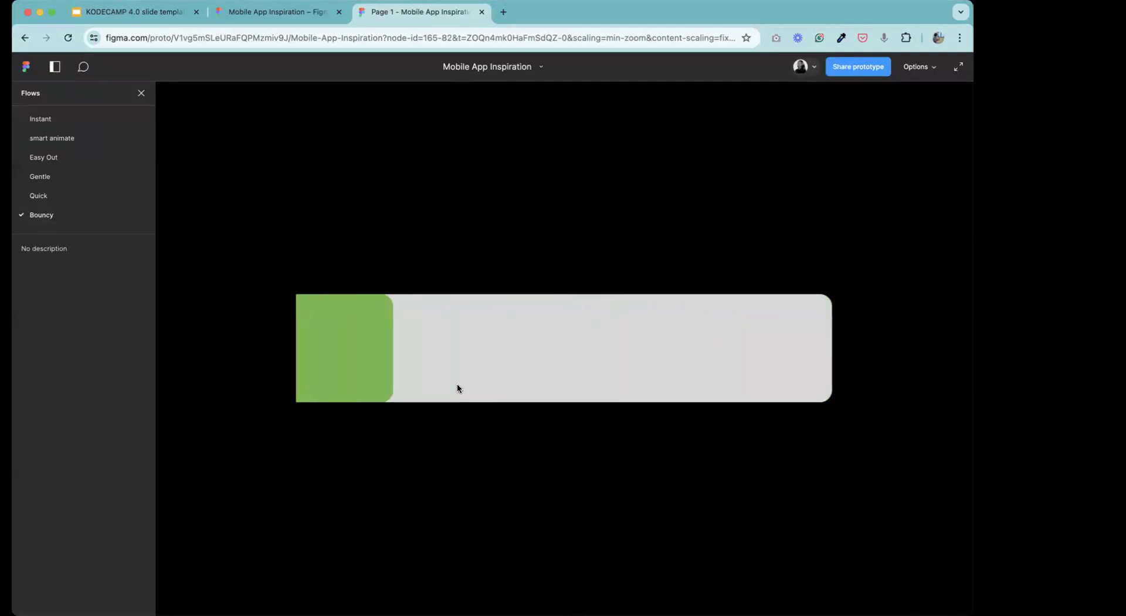
# Back in the design file, duplicate Frames 3754 and 3755 together and place the copies beside the originals.
pyautogui.click(280, 17)
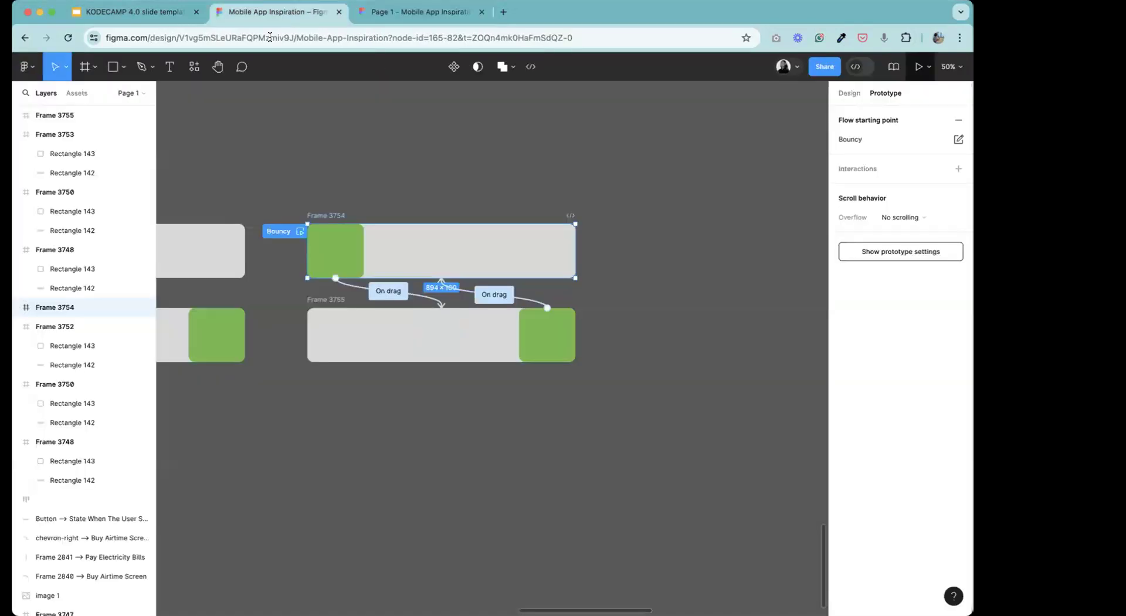
pyautogui.click(713, 249)
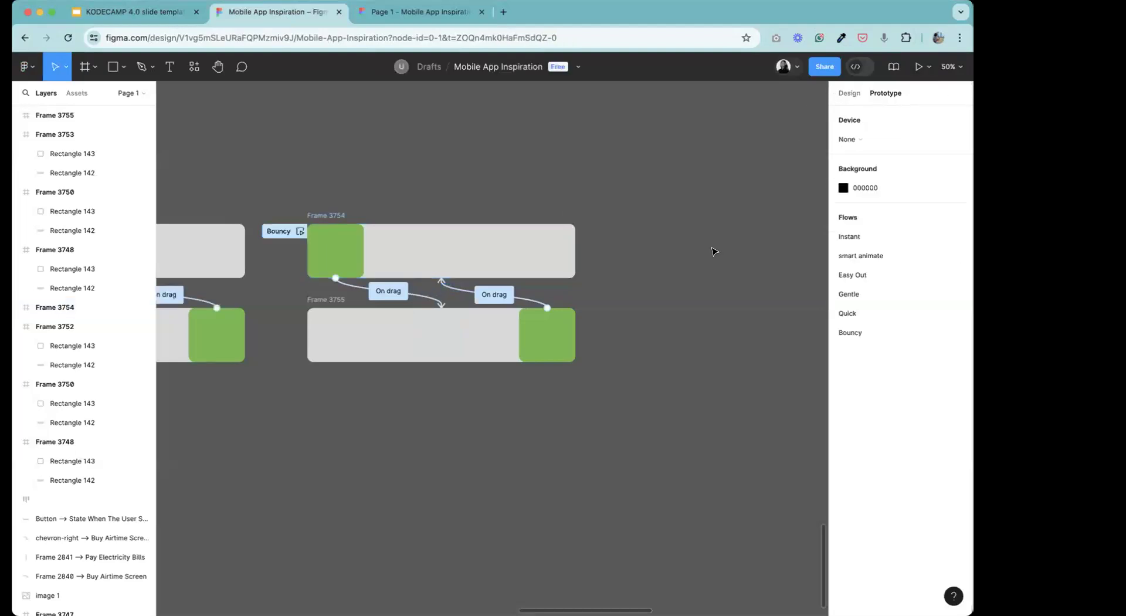
pyautogui.moveTo(266, 205); pyautogui.dragTo(681, 359)
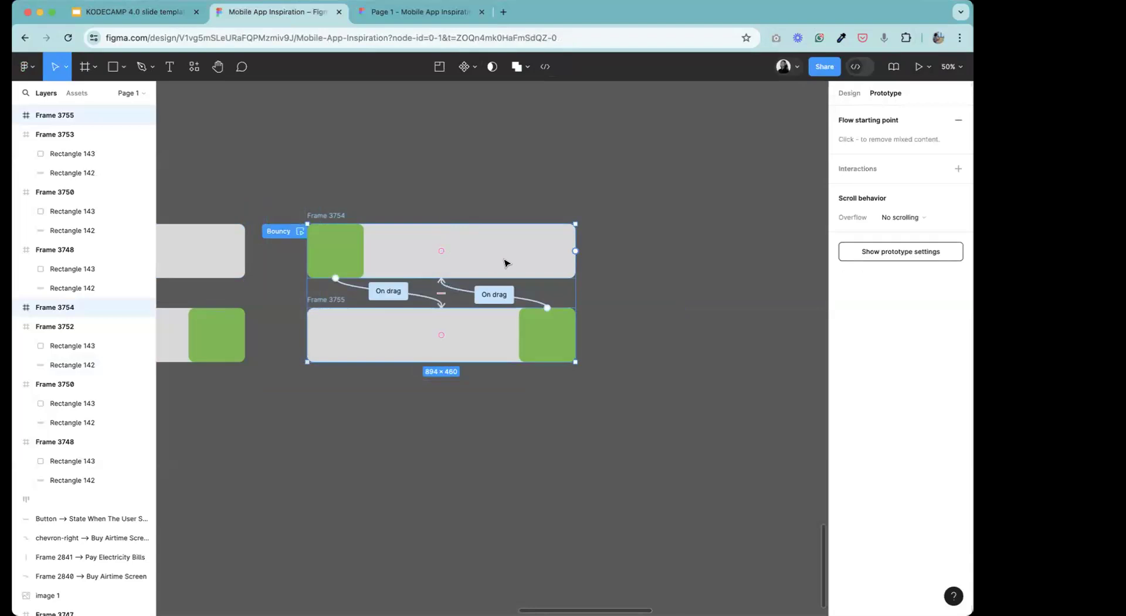
pyautogui.moveTo(508, 263); pyautogui.dragTo(652, 254)
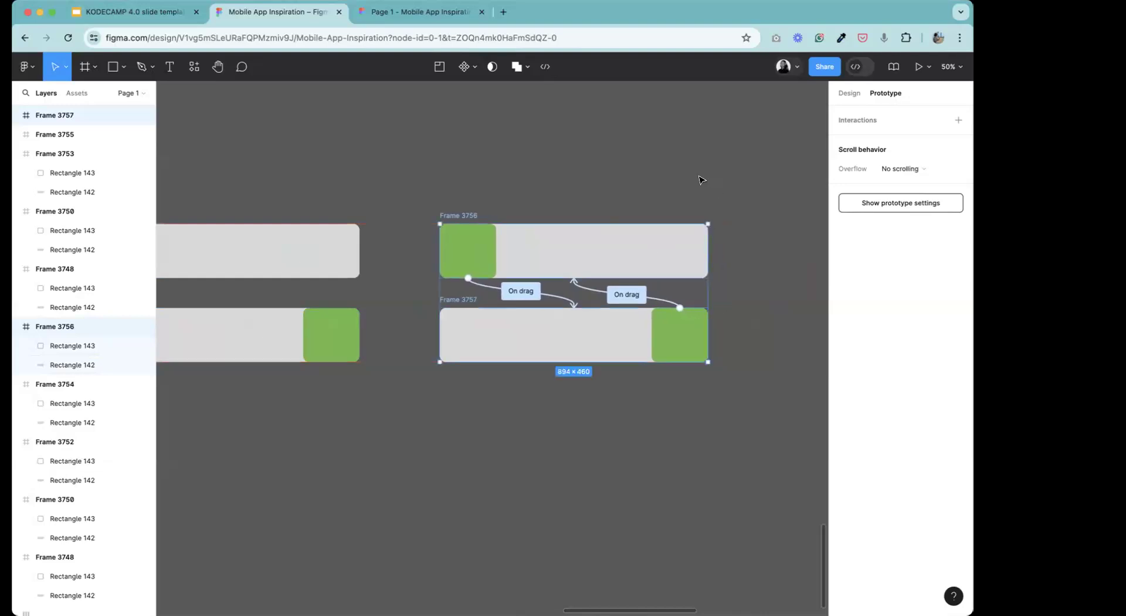
pyautogui.click(701, 179)
pyautogui.click(218, 67)
pyautogui.moveTo(514, 187); pyautogui.dragTo(576, 198)
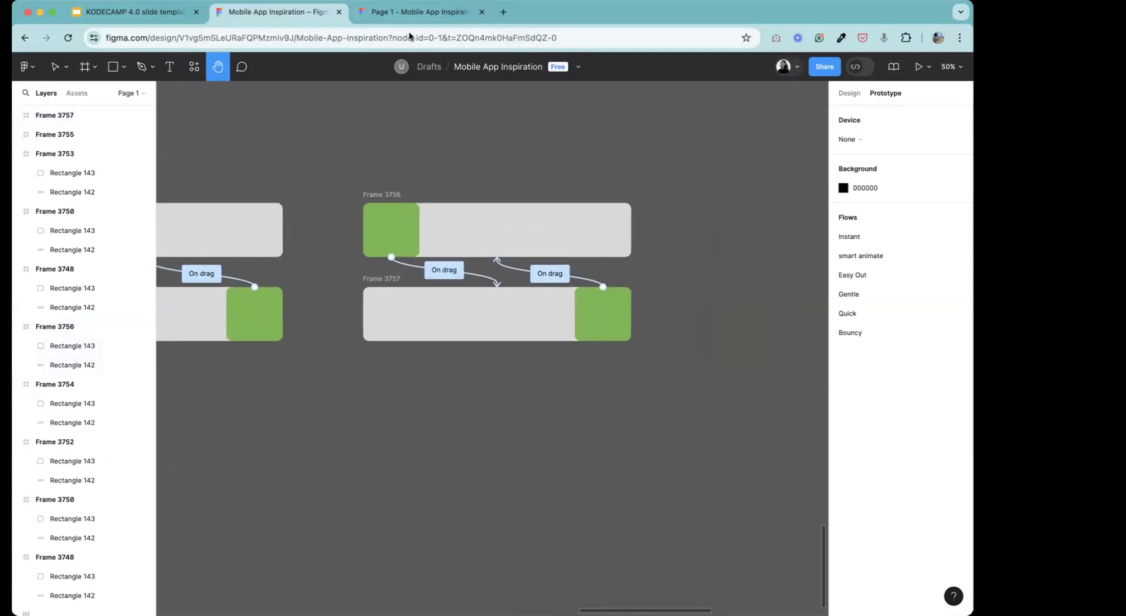
pyautogui.click(54, 67)
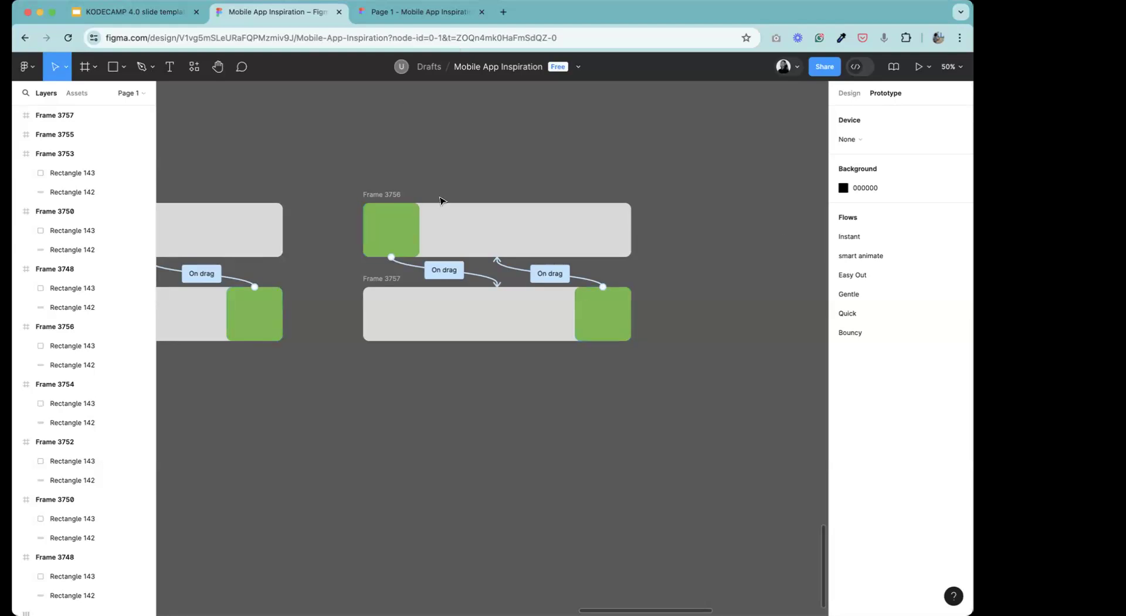
# Try to switch the file to Dev Mode and return to Design Mode.
pyautogui.click(630, 314)
pyautogui.click(857, 66)
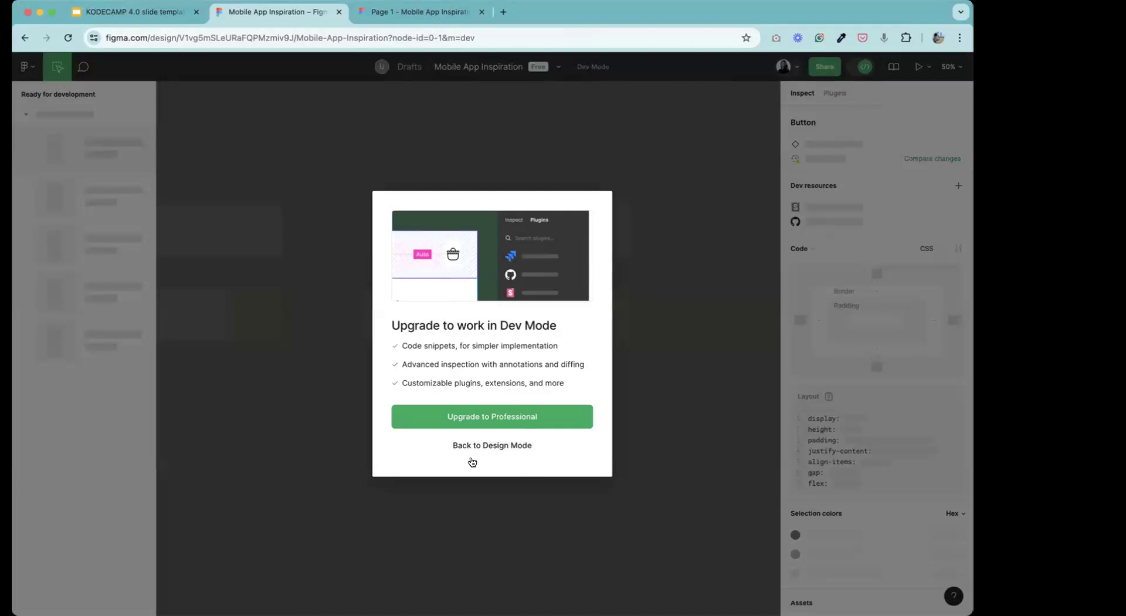
pyautogui.click(530, 446)
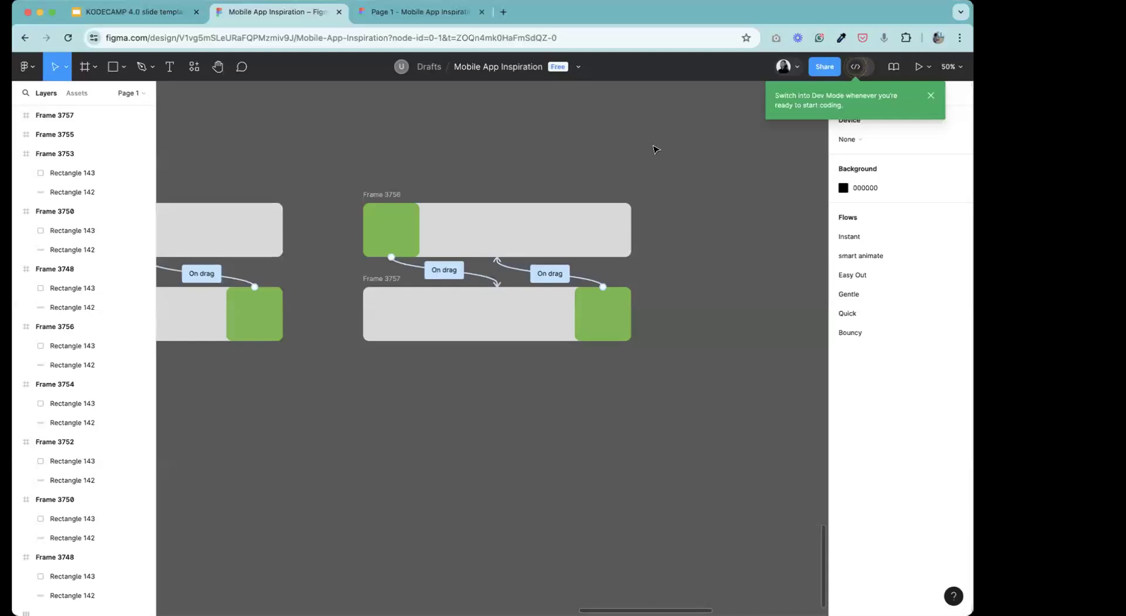
pyautogui.click(213, 72)
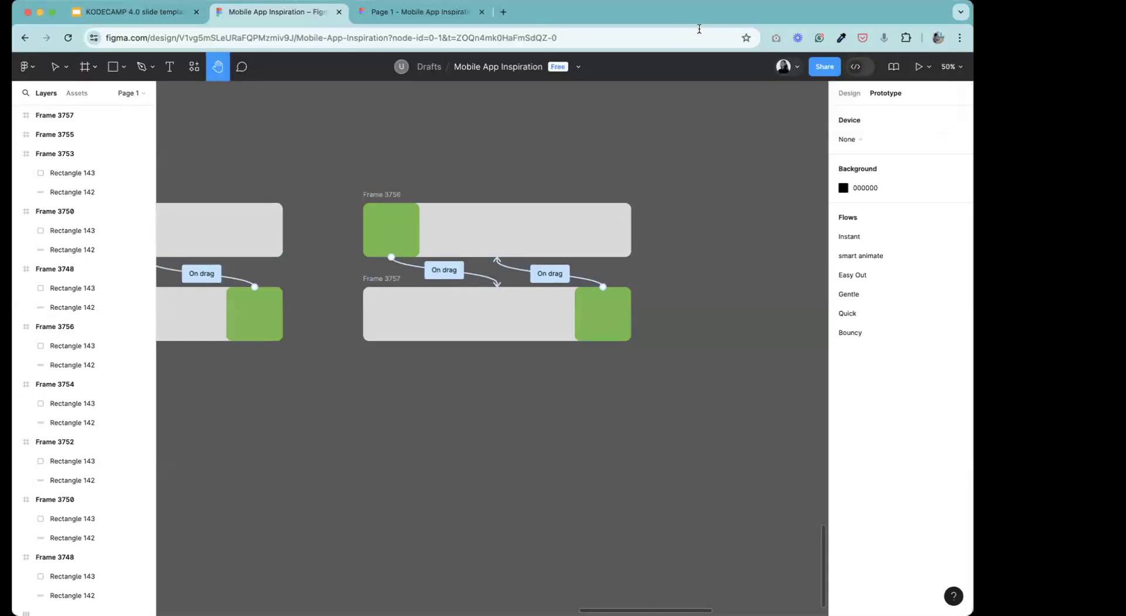
# Open a new browser tab, search Google for "zepli" and open the Zeplin website.
pyautogui.click(121, 17)
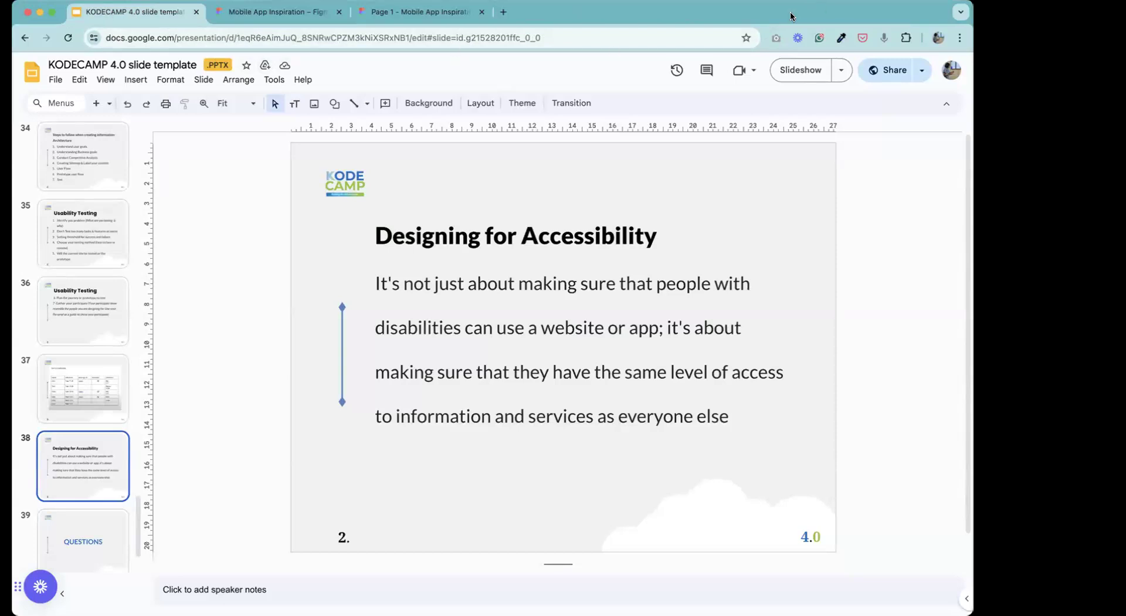
pyautogui.click(48, 16)
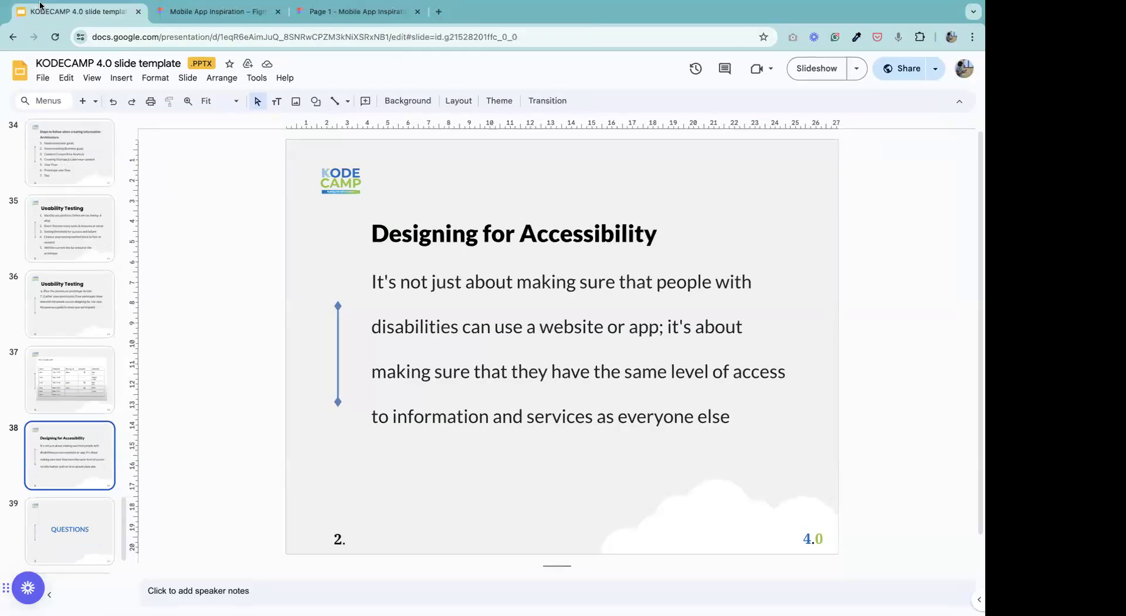
pyautogui.click(439, 12)
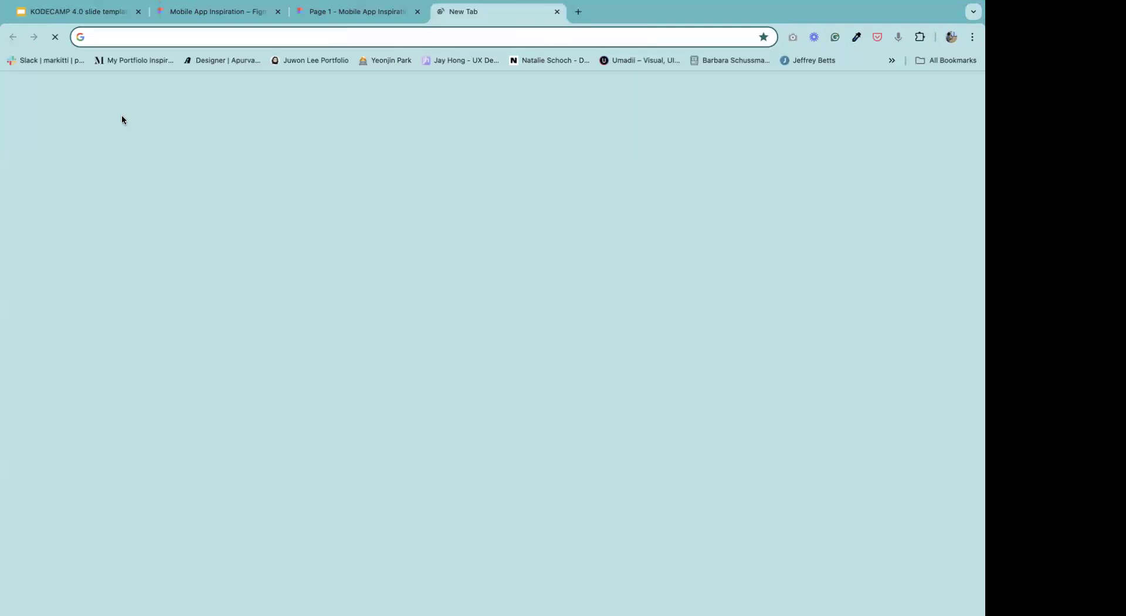
pyautogui.write('zepli')
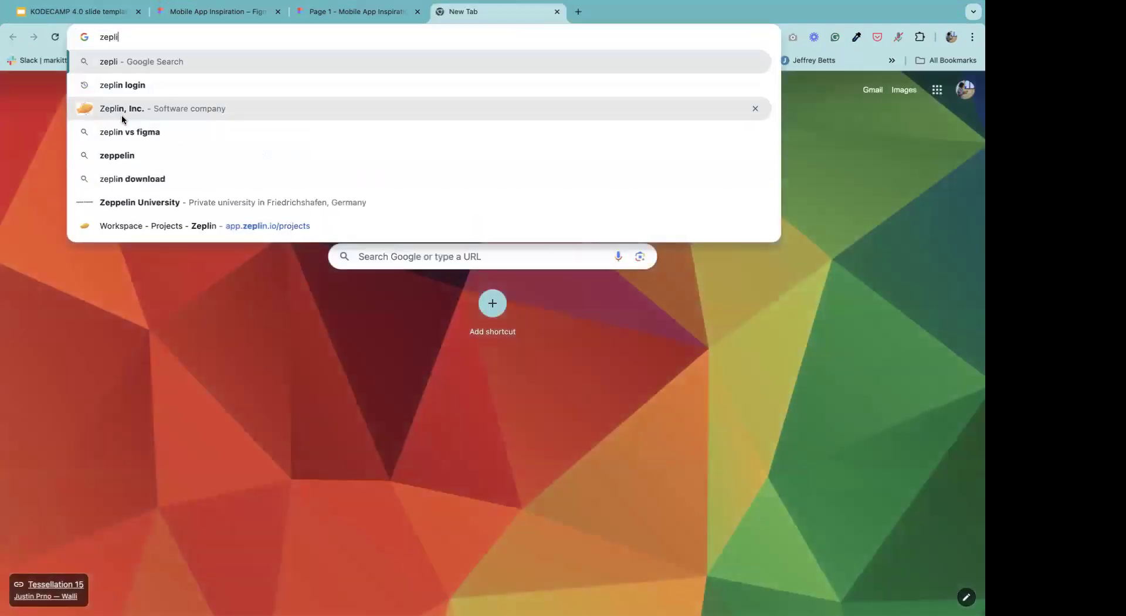
pyautogui.press('Return')
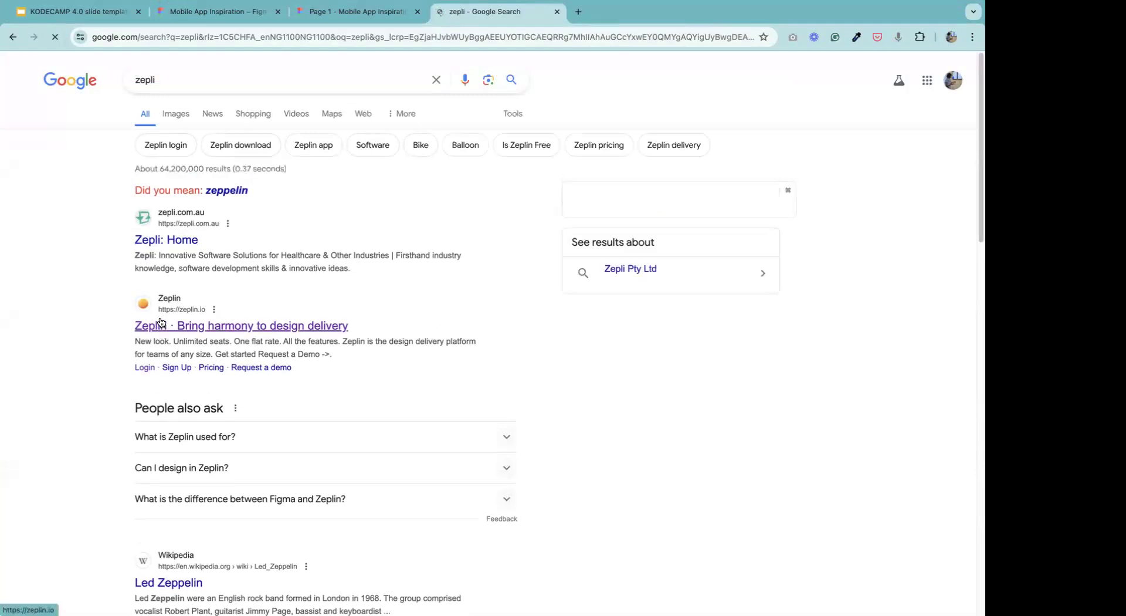
pyautogui.click(238, 317)
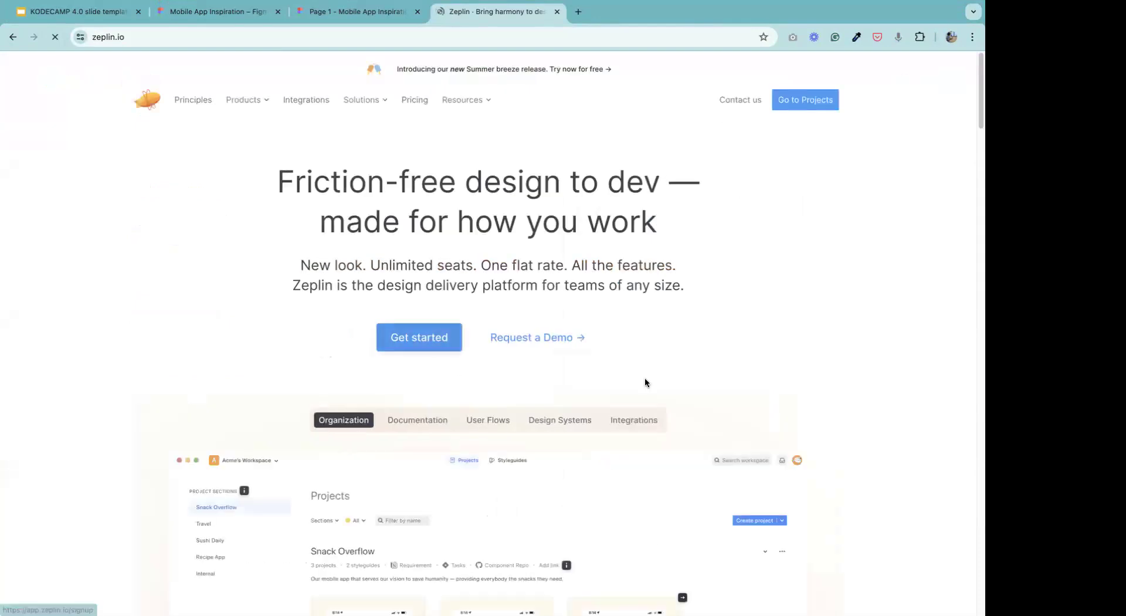
# Go from the Zeplin home page to the Projects workspace and dismiss the new-release announcement.
pyautogui.click(393, 350)
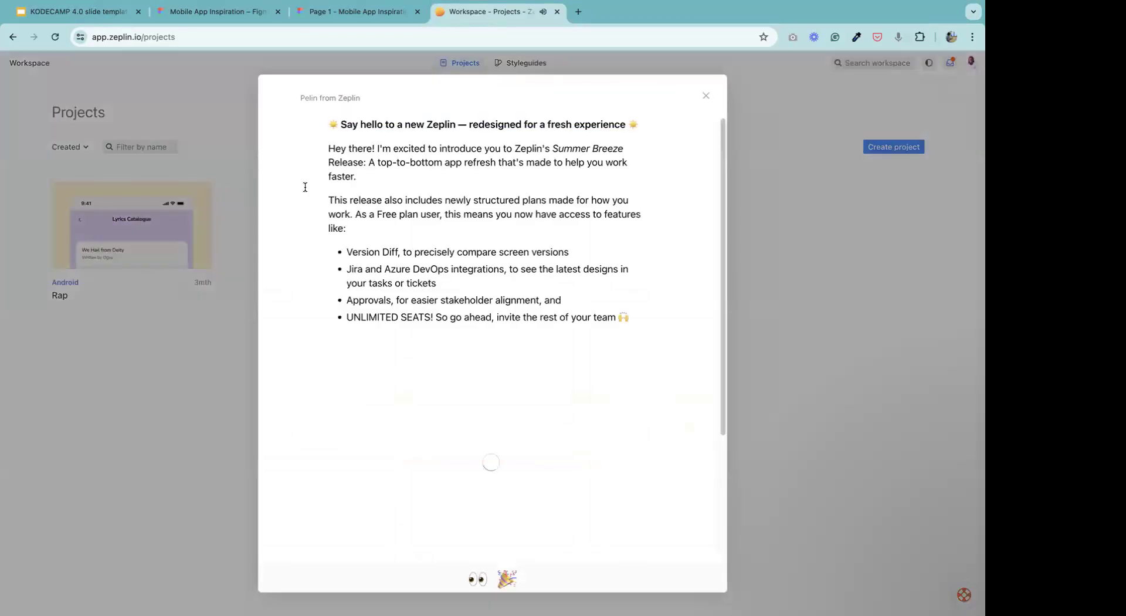
pyautogui.click(706, 94)
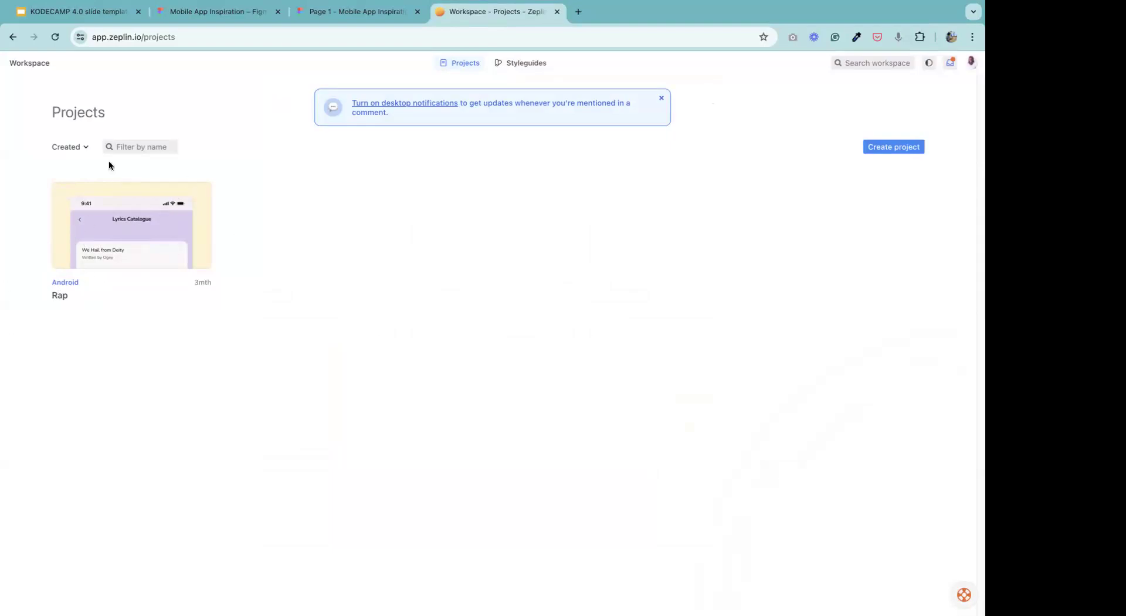
pyautogui.click(336, 12)
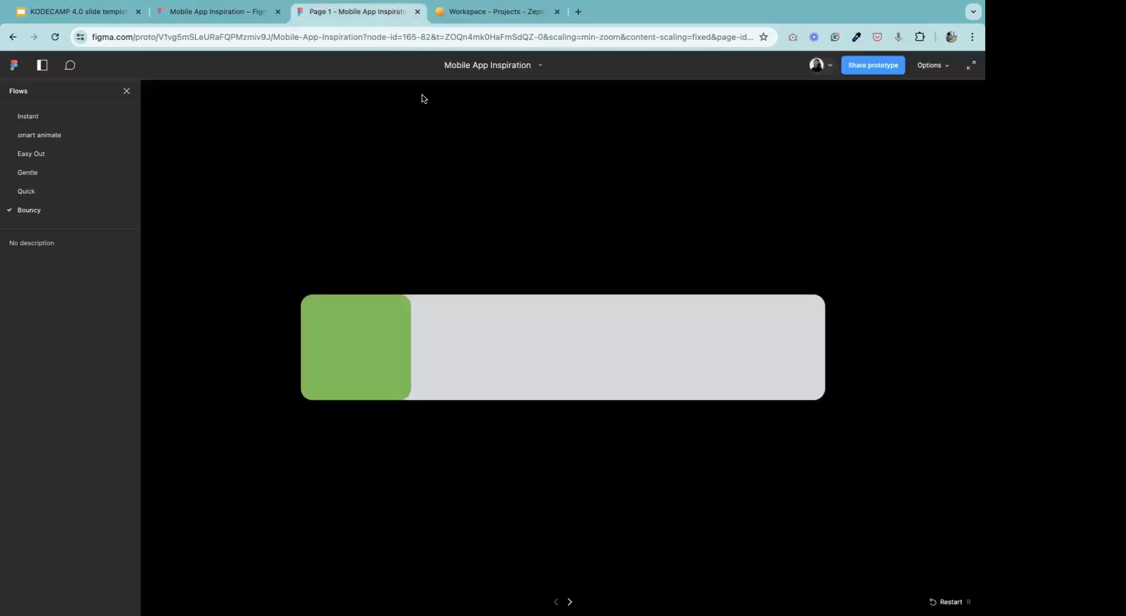
pyautogui.click(442, 17)
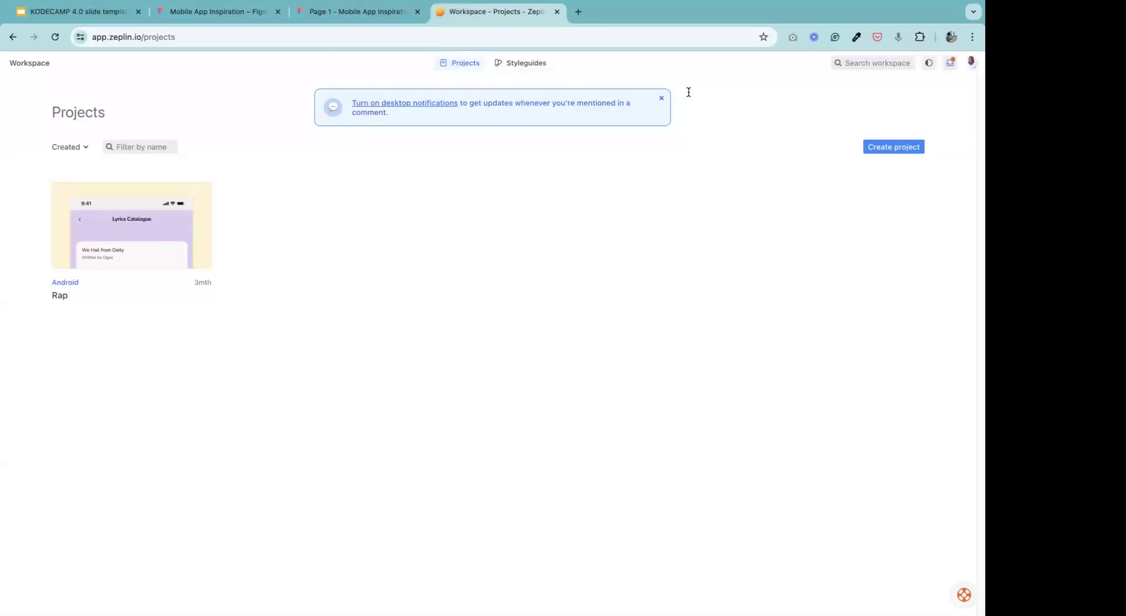
pyautogui.moveTo(932, 7)
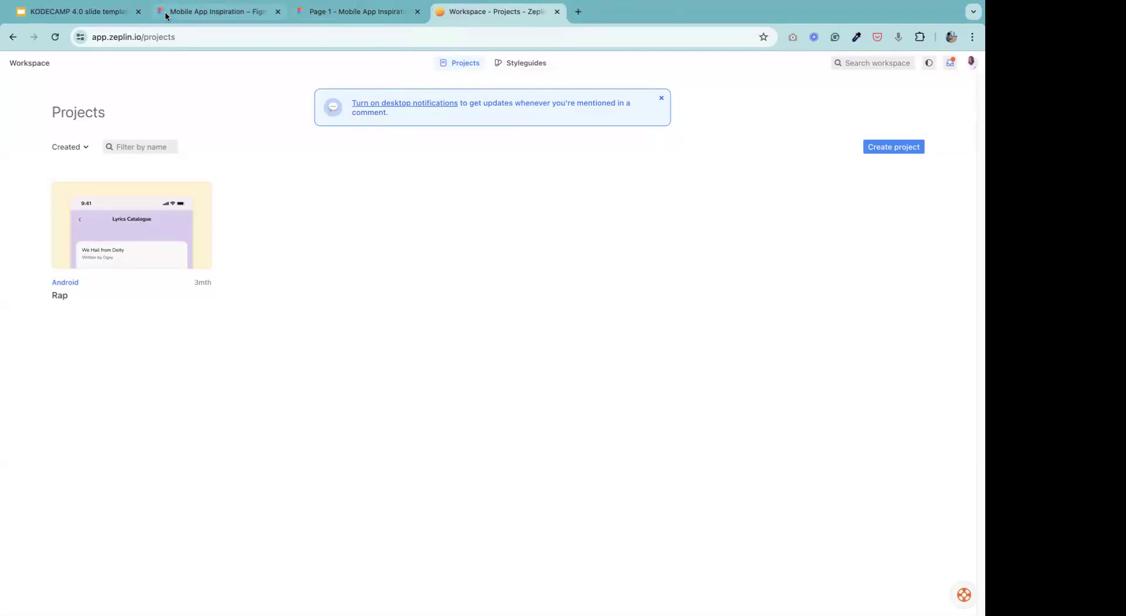
# Back in the Mobile App Inspiration design file, set the drag interaction from Frame 3757 to Frame 3756 to Slow easing.
pyautogui.click(198, 11)
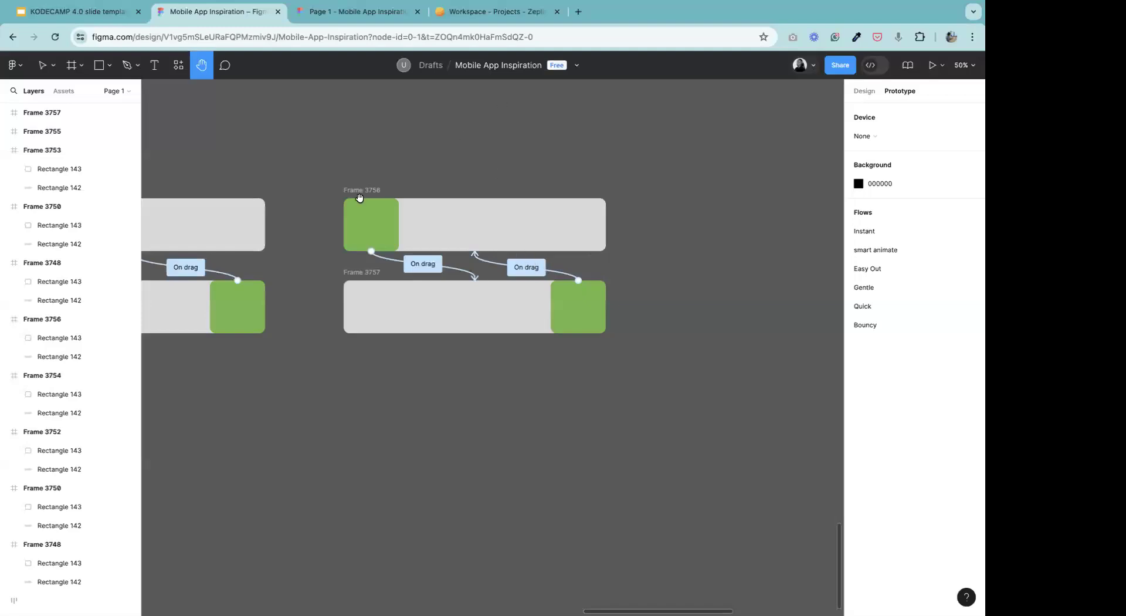
pyautogui.click(42, 65)
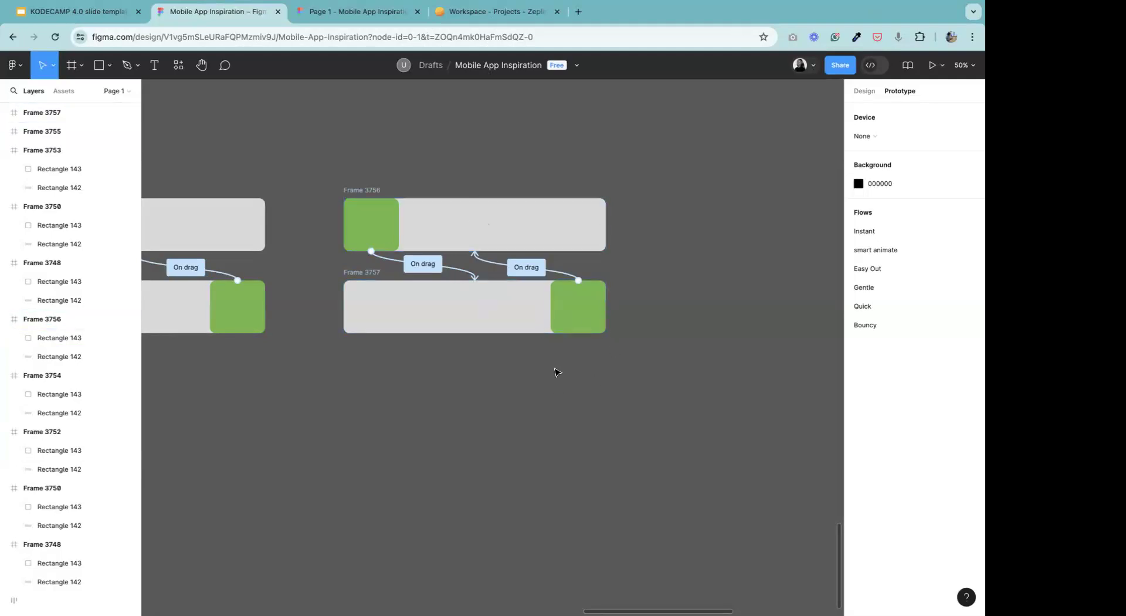
pyautogui.click(524, 268)
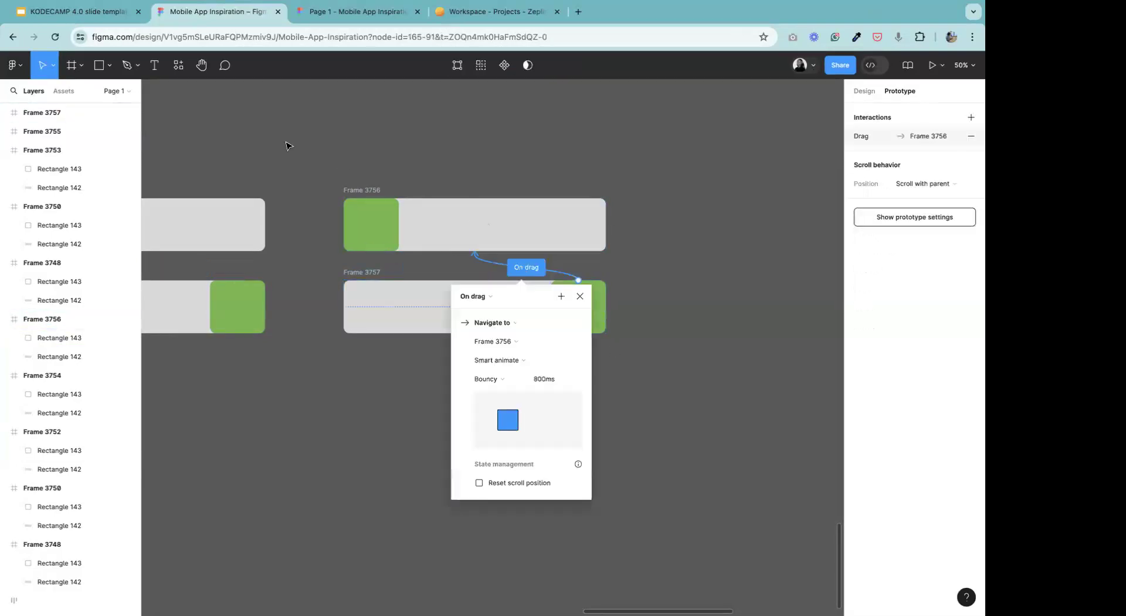
pyautogui.click(496, 382)
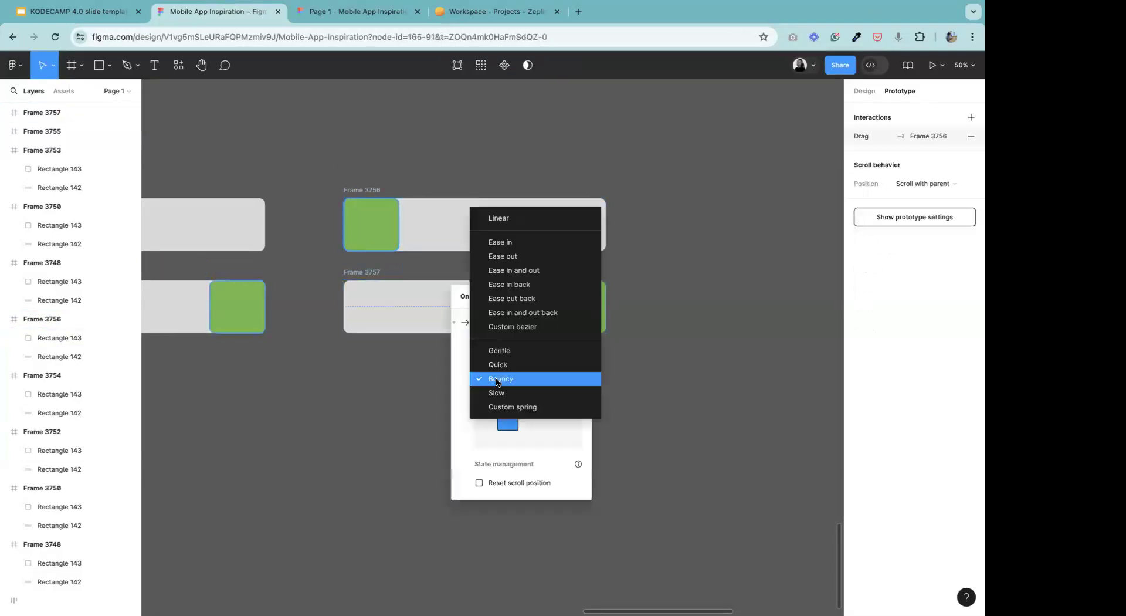
pyautogui.click(503, 394)
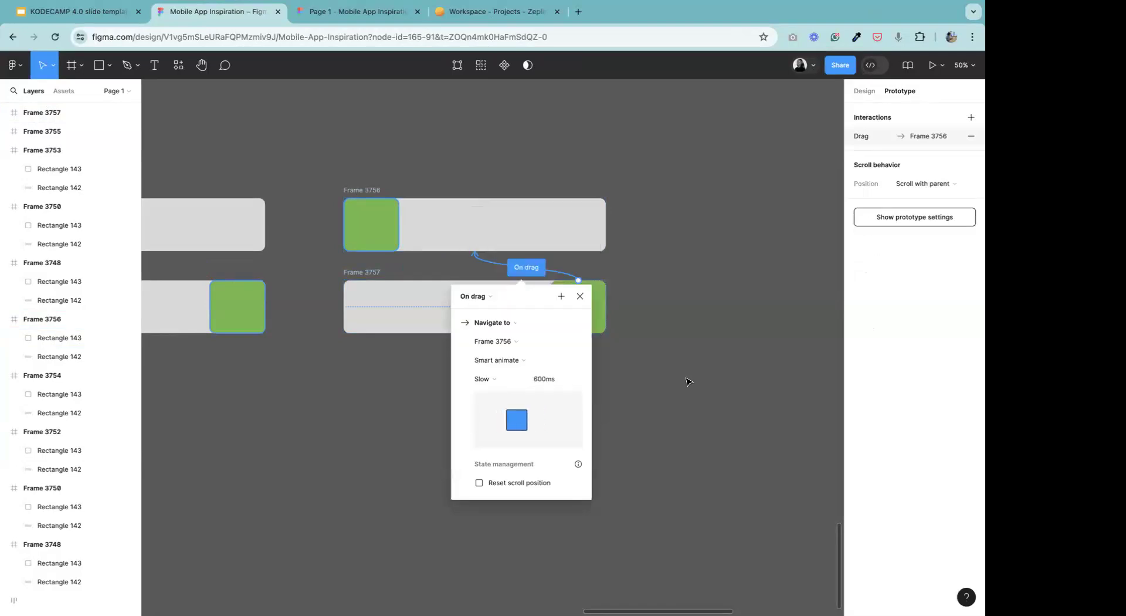
pyautogui.click(599, 261)
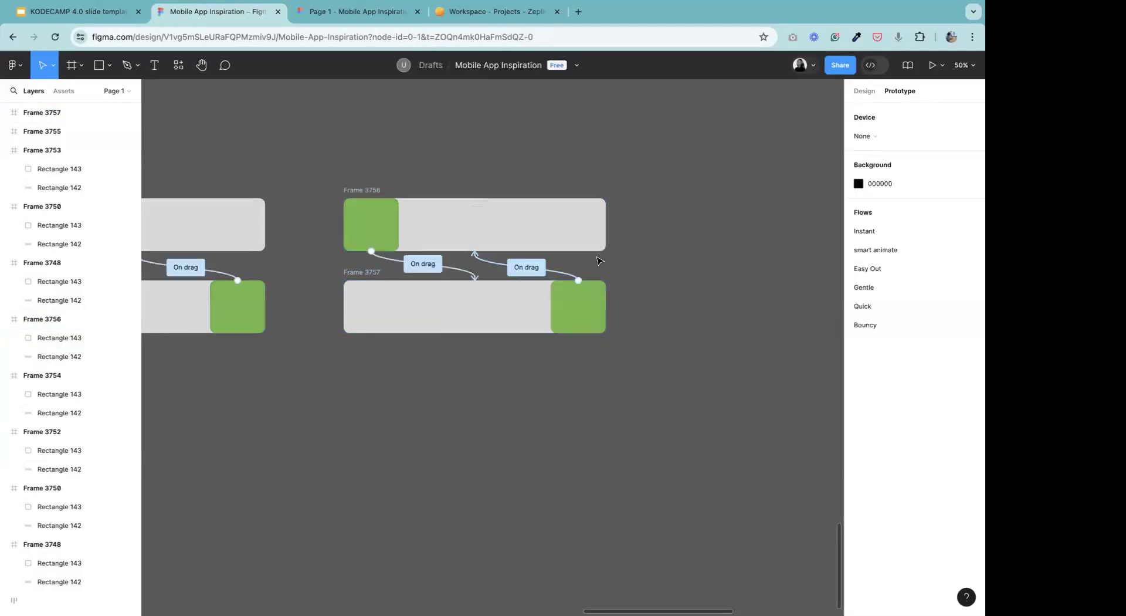
# Set the drag interaction from Frame 3756 to Frame 3757 to Slow easing as well.
pyautogui.click(431, 263)
pyautogui.click(399, 376)
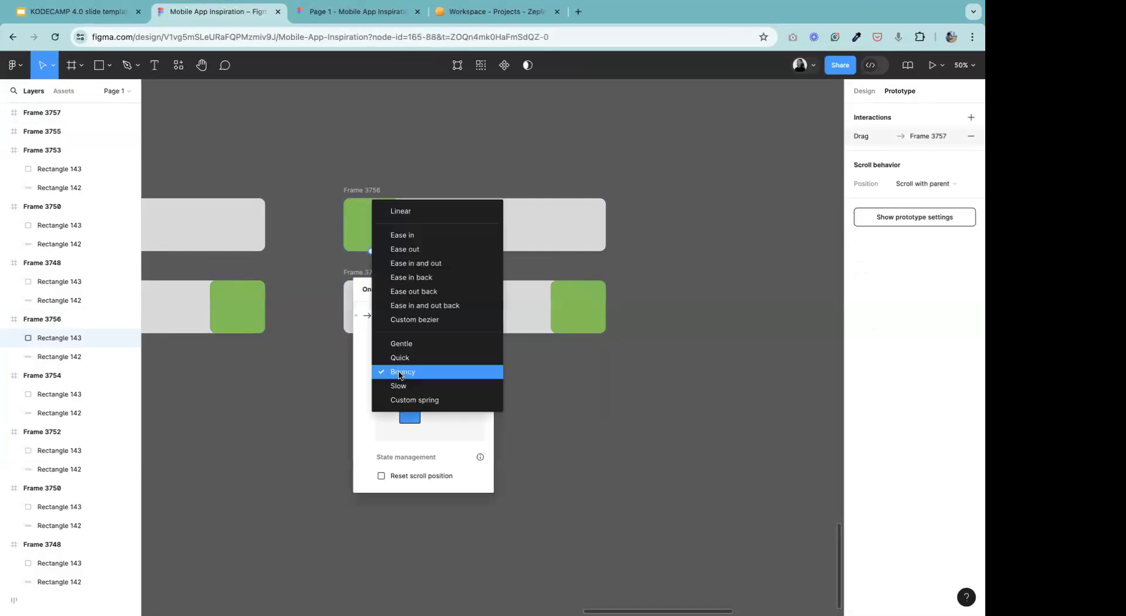
pyautogui.click(431, 390)
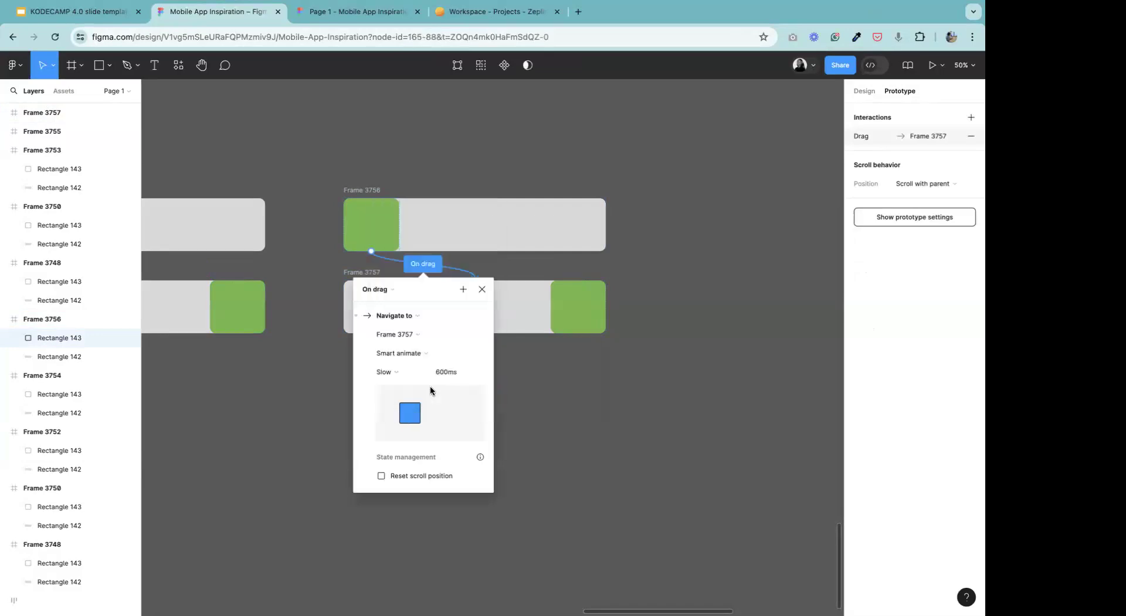
pyautogui.click(697, 261)
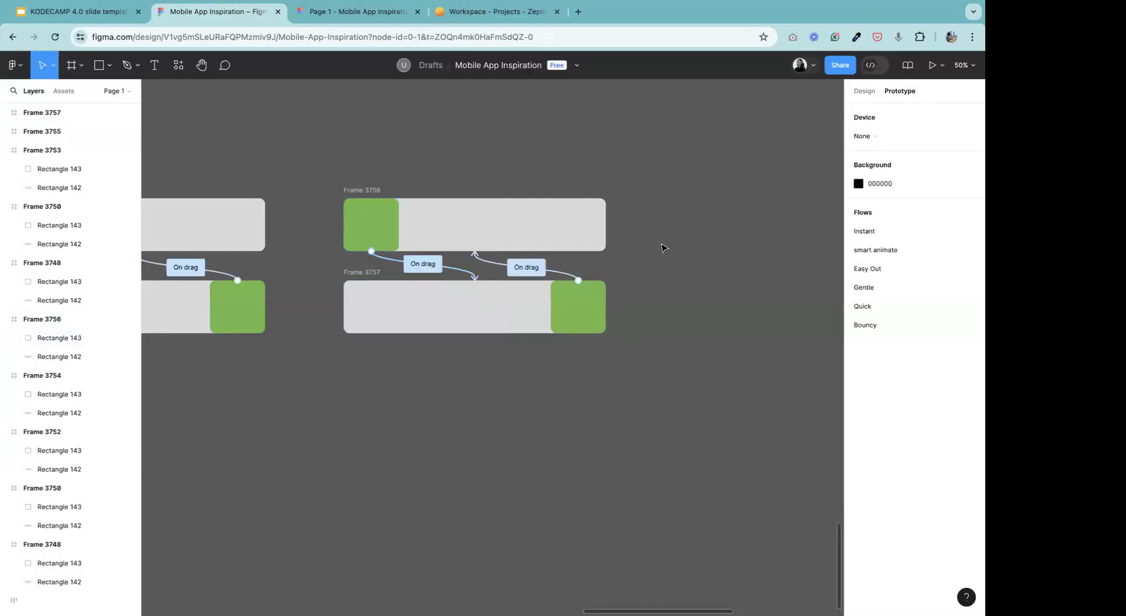
# Add a flow starting point named Slow to Frame 3756.
pyautogui.click(371, 190)
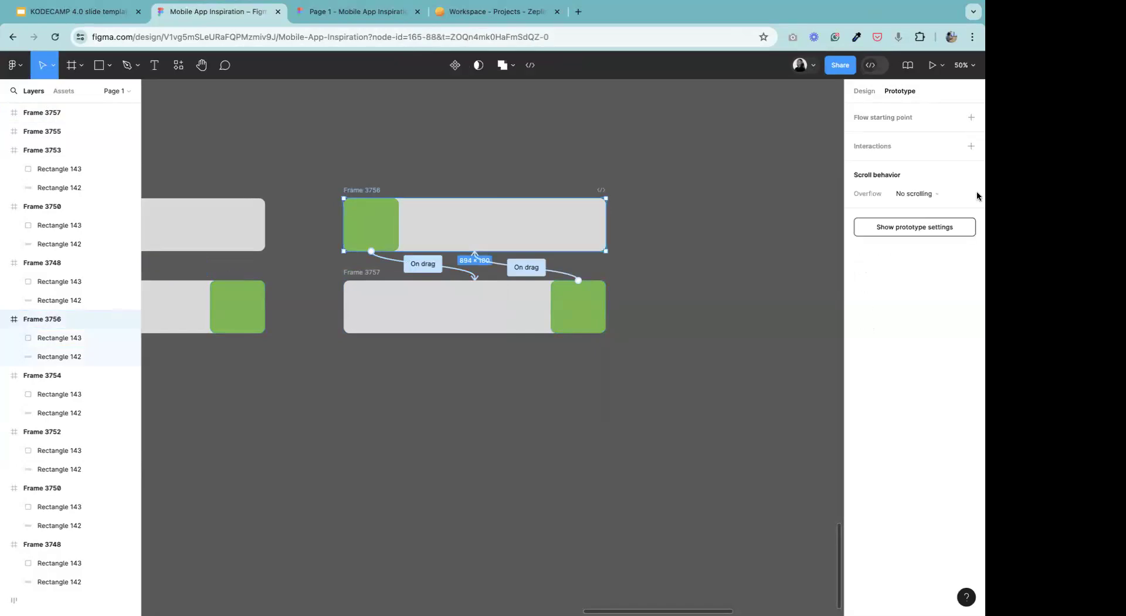
pyautogui.click(973, 117)
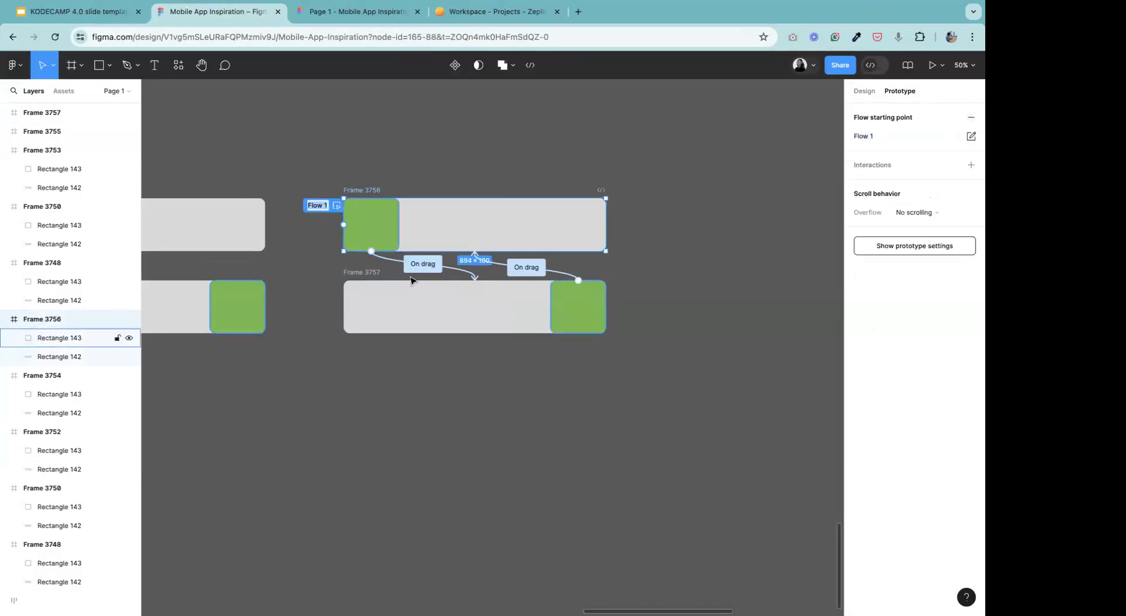
pyautogui.write('Slow')
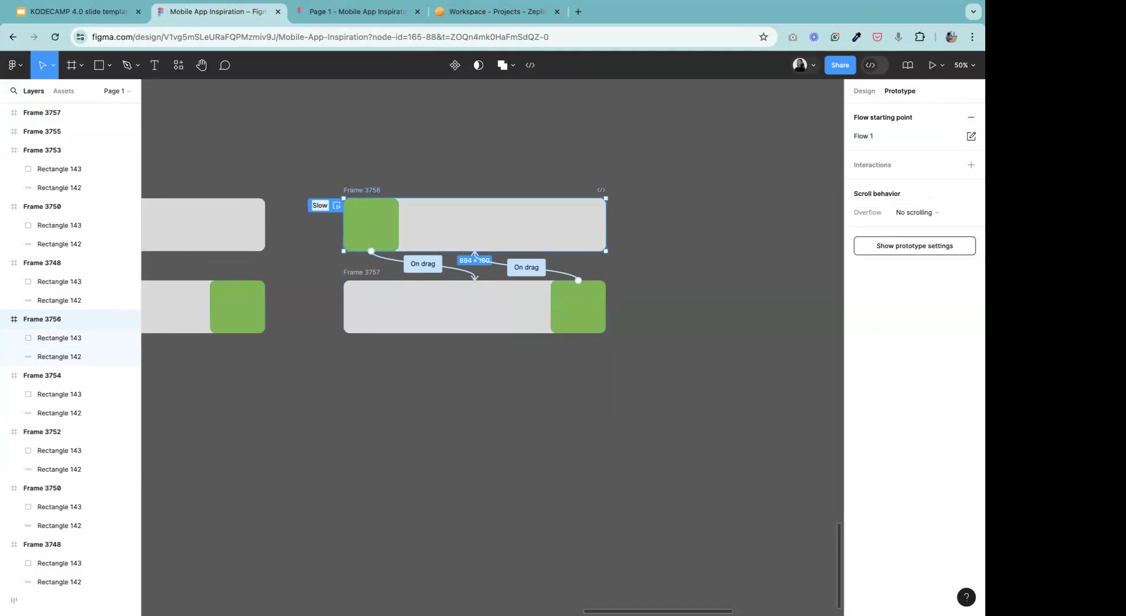
pyautogui.press('Return')
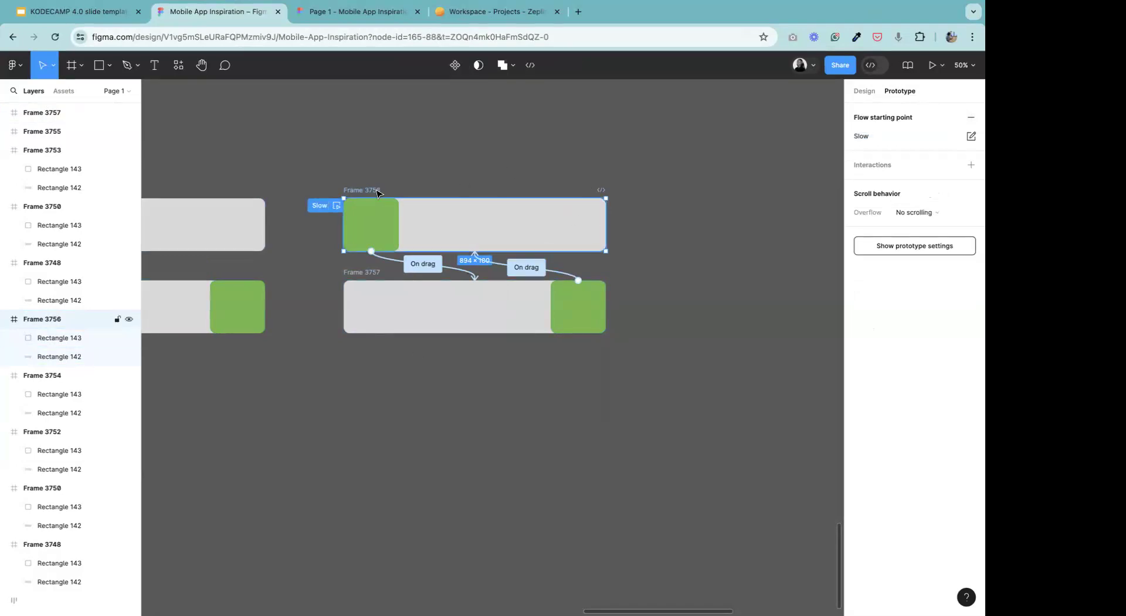
# Present the Slow flow and test the green block's movement back and forth in both directions.
pyautogui.click(933, 65)
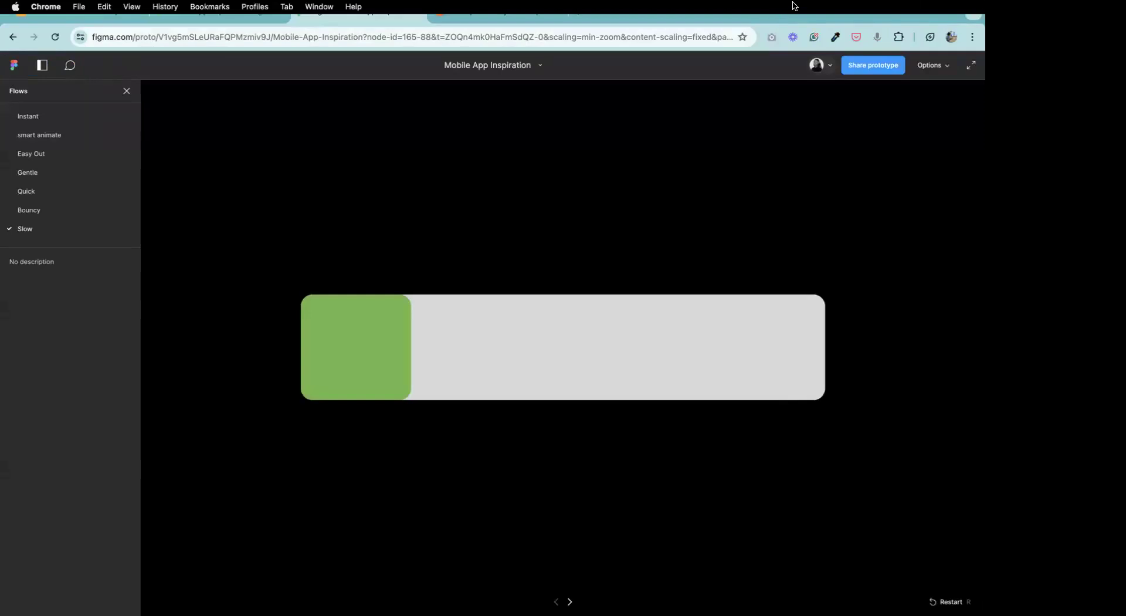
pyautogui.click(345, 359)
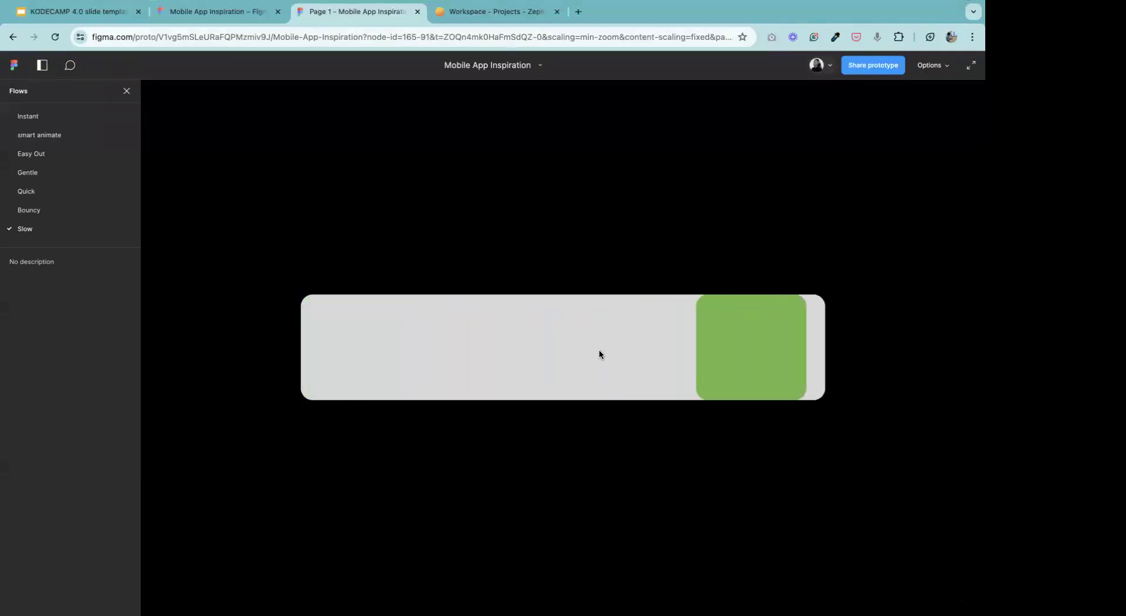
pyautogui.click(801, 331)
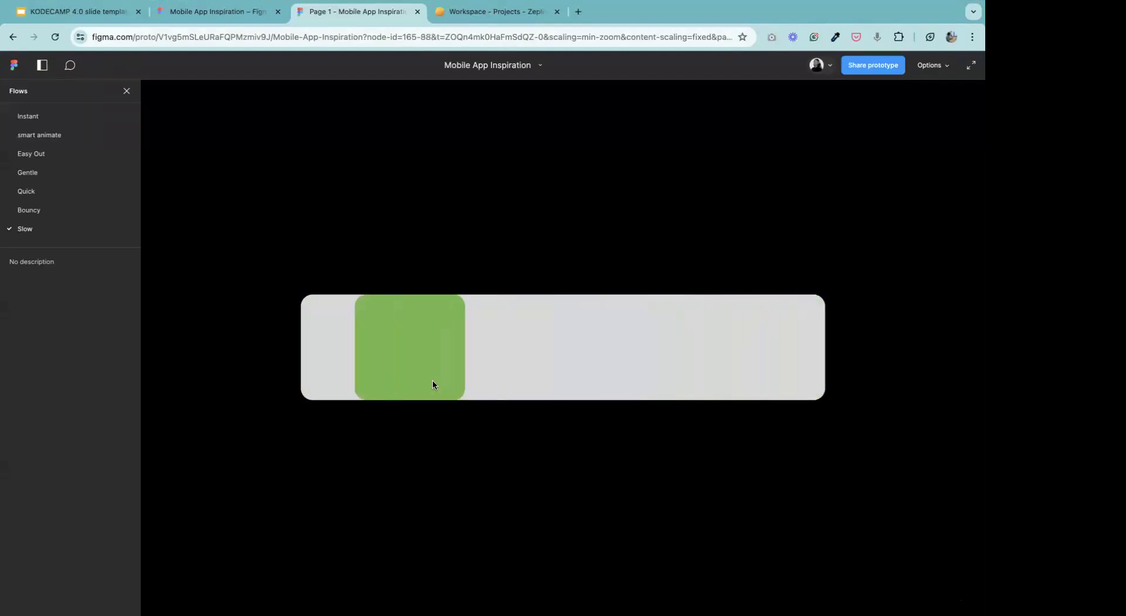
pyautogui.click(363, 359)
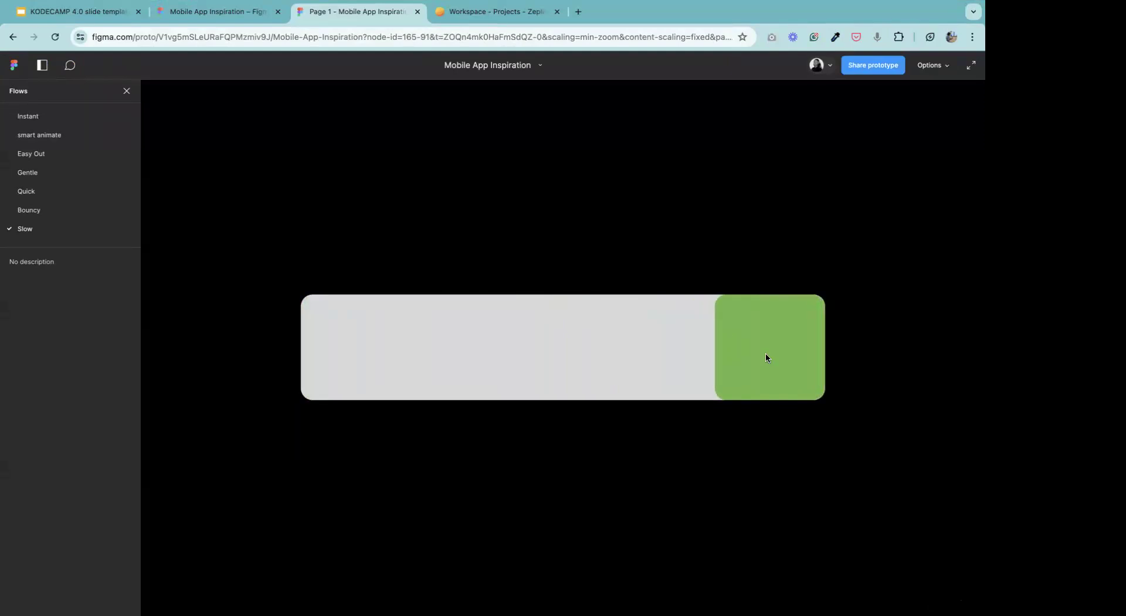
pyautogui.click(673, 372)
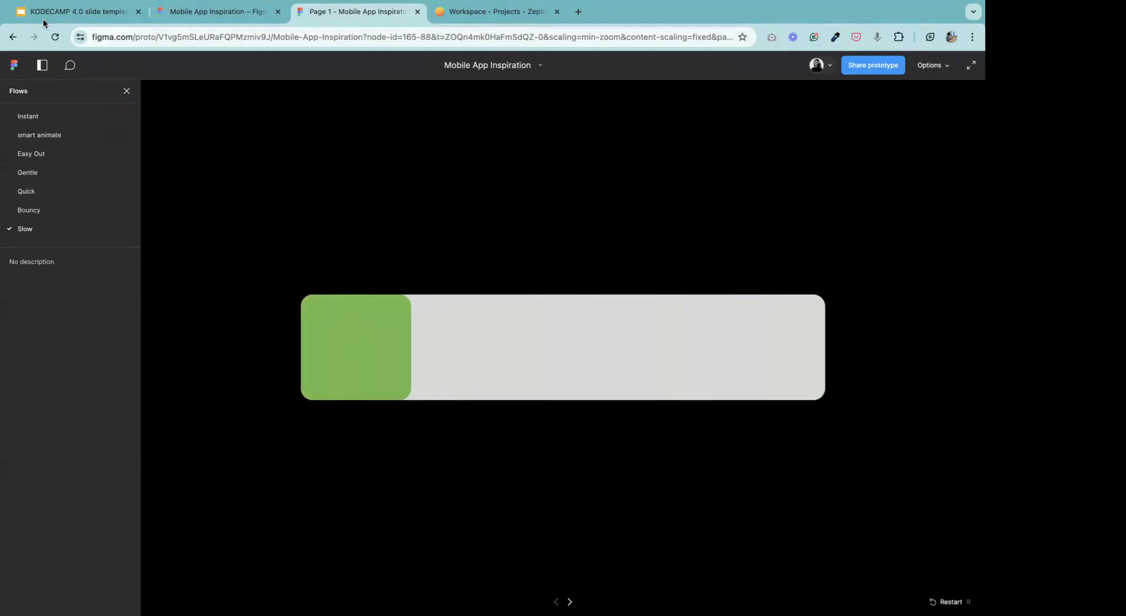
# Return to the design file, duplicate Frames 3756 and 3757 together and place the copies beside the originals.
pyautogui.click(158, 17)
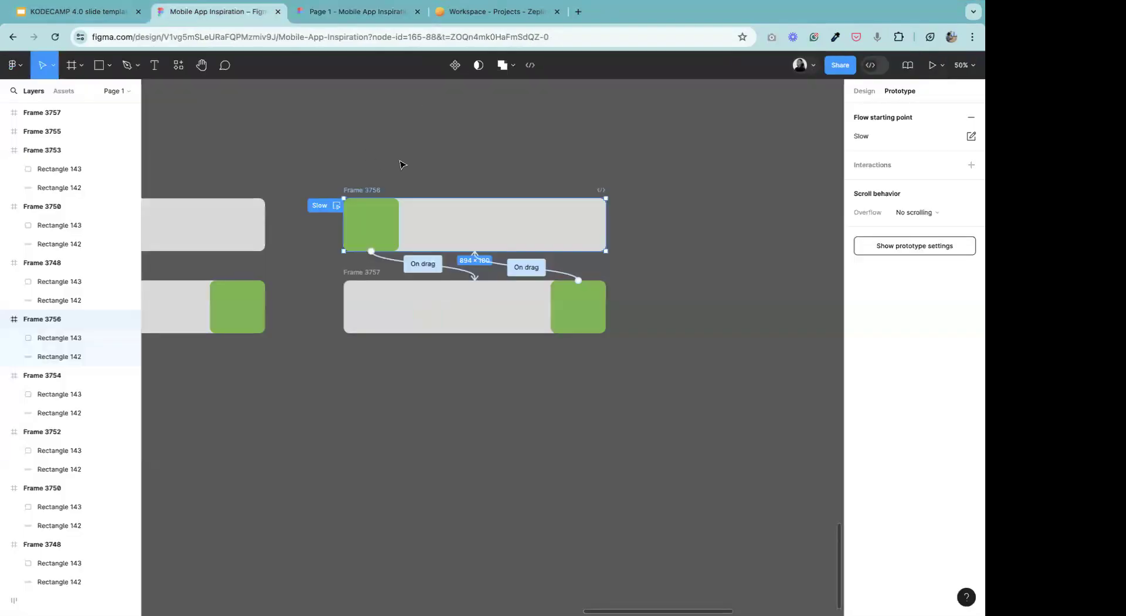
pyautogui.click(402, 165)
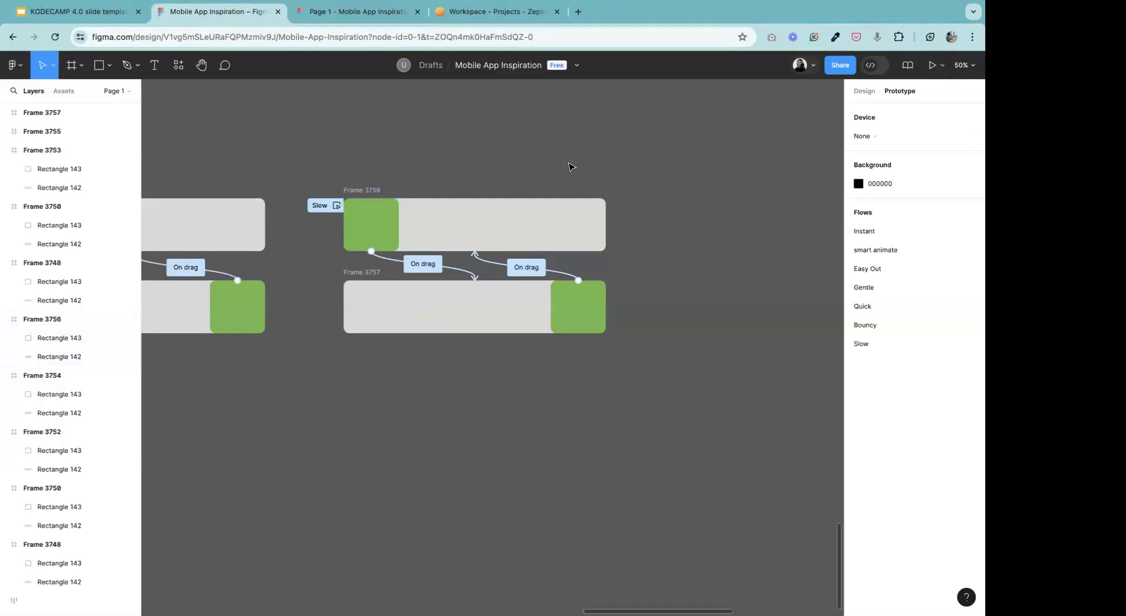
pyautogui.click(201, 65)
pyautogui.moveTo(311, 202); pyautogui.dragTo(610, 367)
pyautogui.click(43, 67)
pyautogui.press('alt')
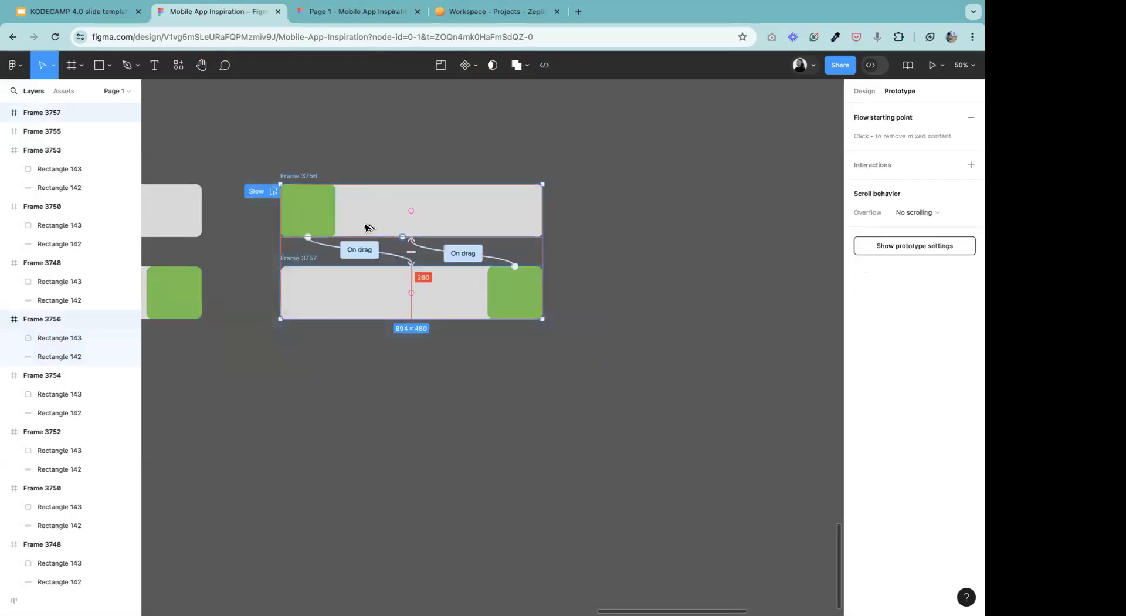
pyautogui.moveTo(365, 228); pyautogui.dragTo(710, 226)
pyautogui.click(249, 108)
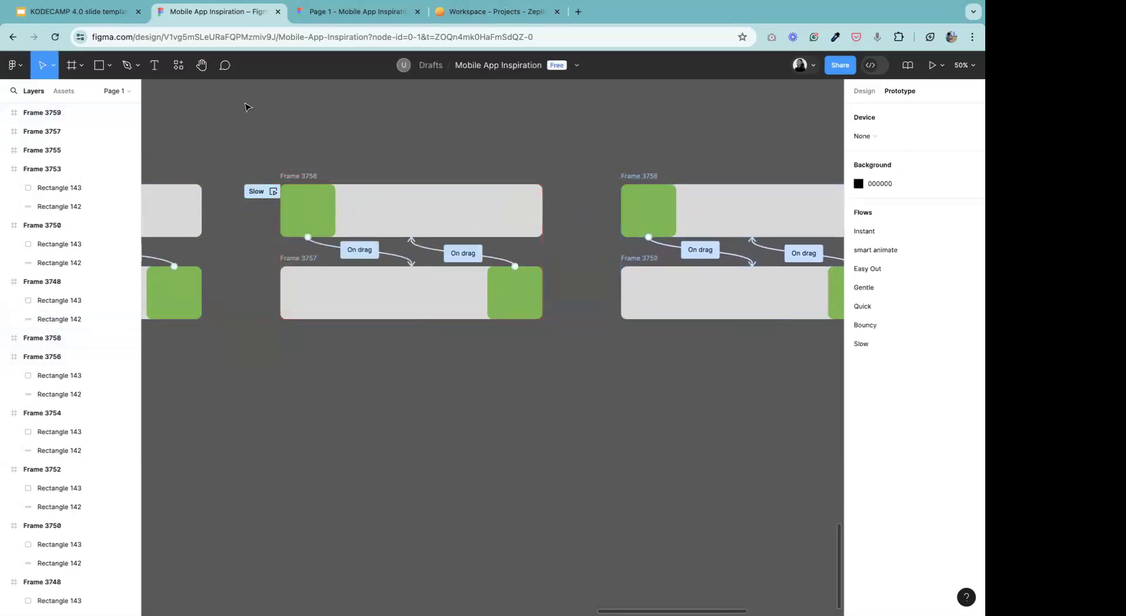
pyautogui.click(201, 66)
pyautogui.moveTo(337, 237); pyautogui.dragTo(229, 250)
pyautogui.moveTo(528, 284)
pyautogui.mouseDown()
pyautogui.moveTo(471, 276)
pyautogui.moveTo(531, 265)
pyautogui.mouseUp()
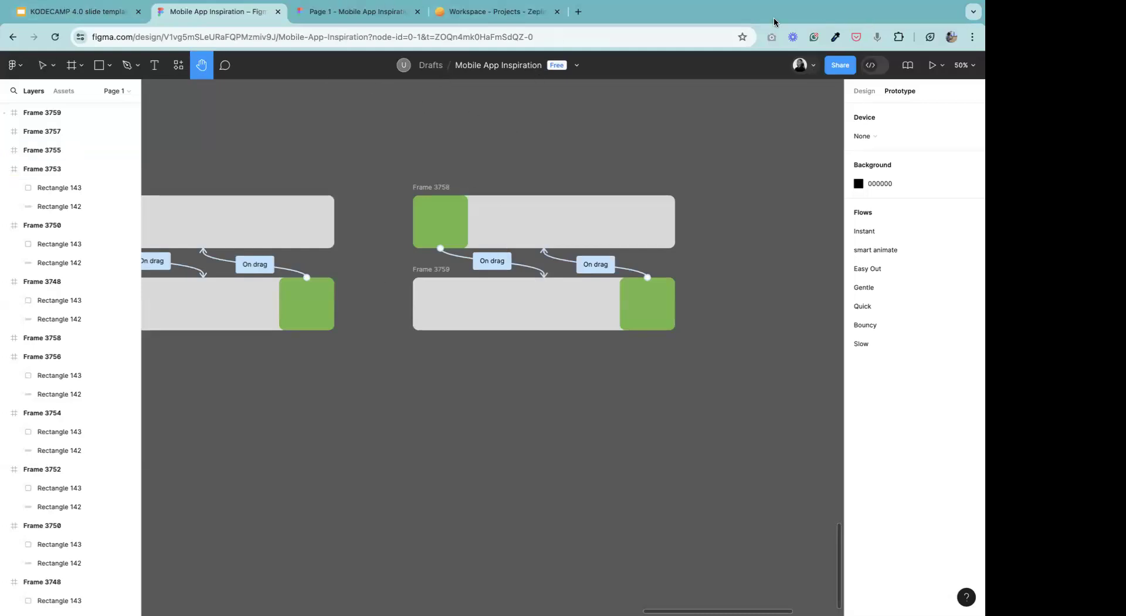
pyautogui.click(626, 42)
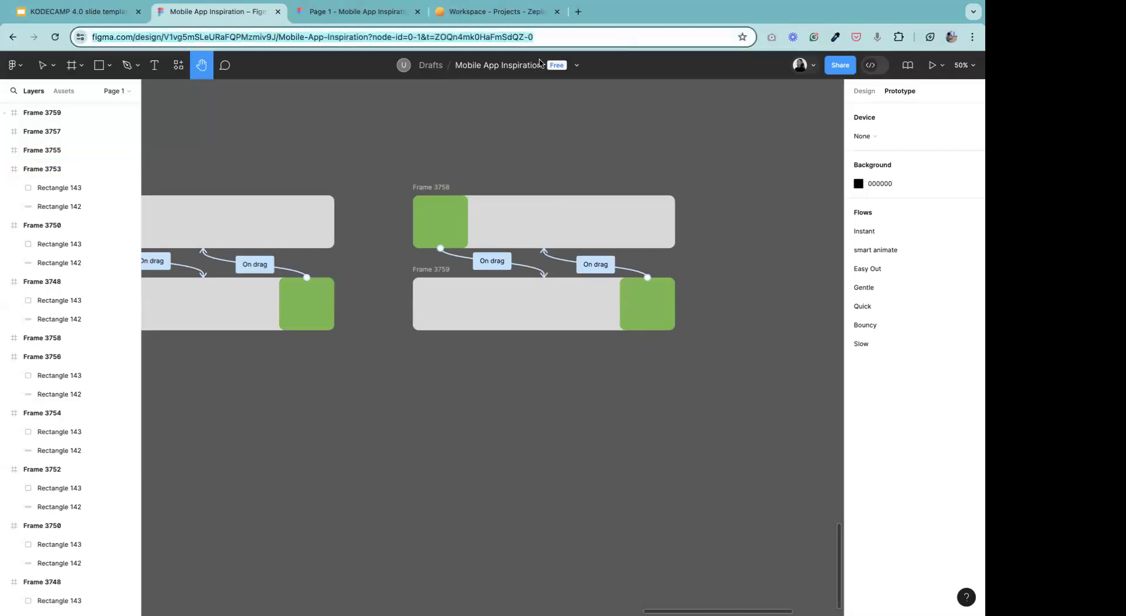
# Open ChatGPT in a new browser tab and bring up the Fitness Tracker App Palette conversation.
pyautogui.click(119, 16)
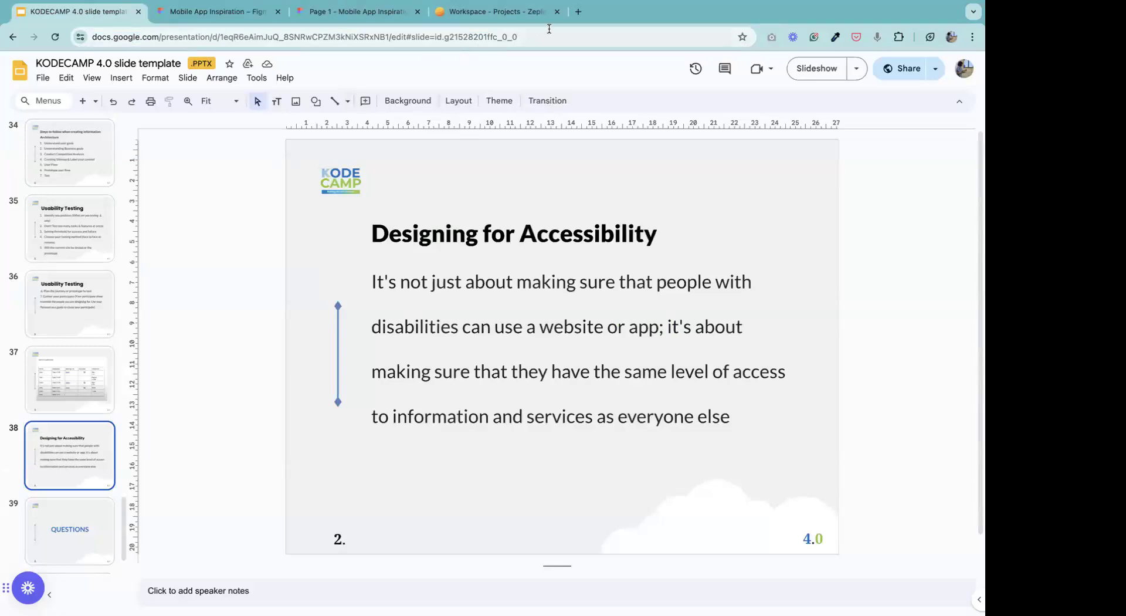
pyautogui.click(578, 12)
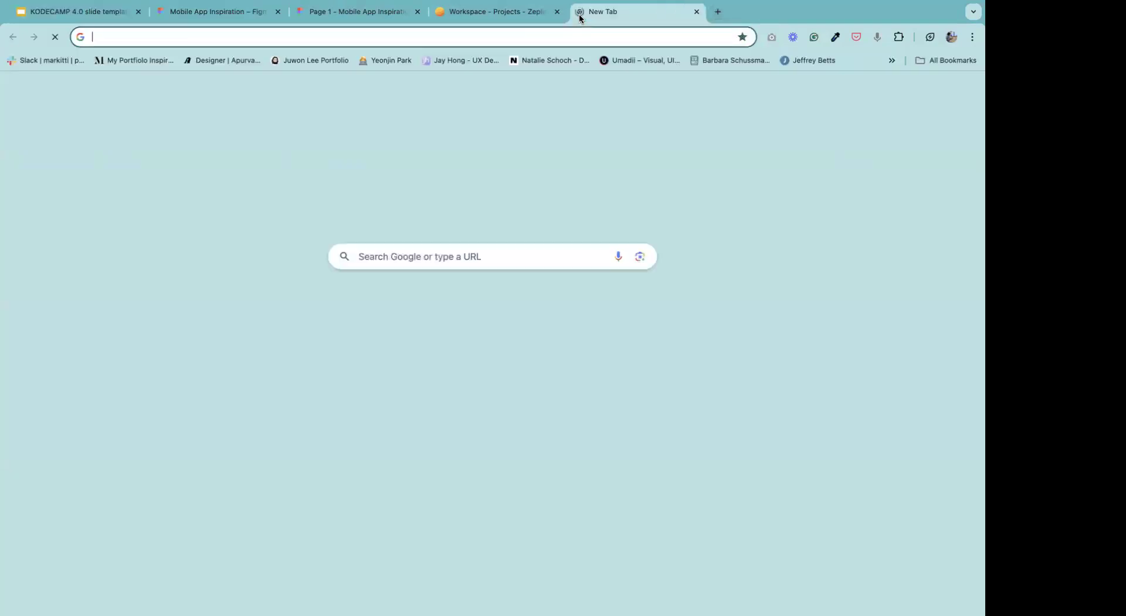
pyautogui.write('chat.openai.com')
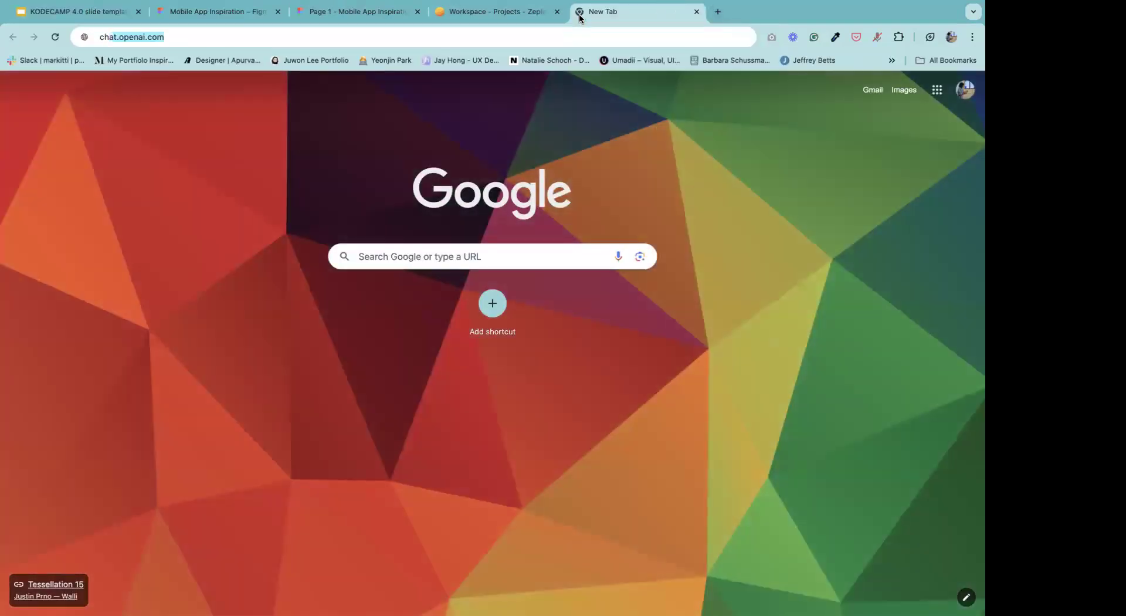
pyautogui.press('Return')
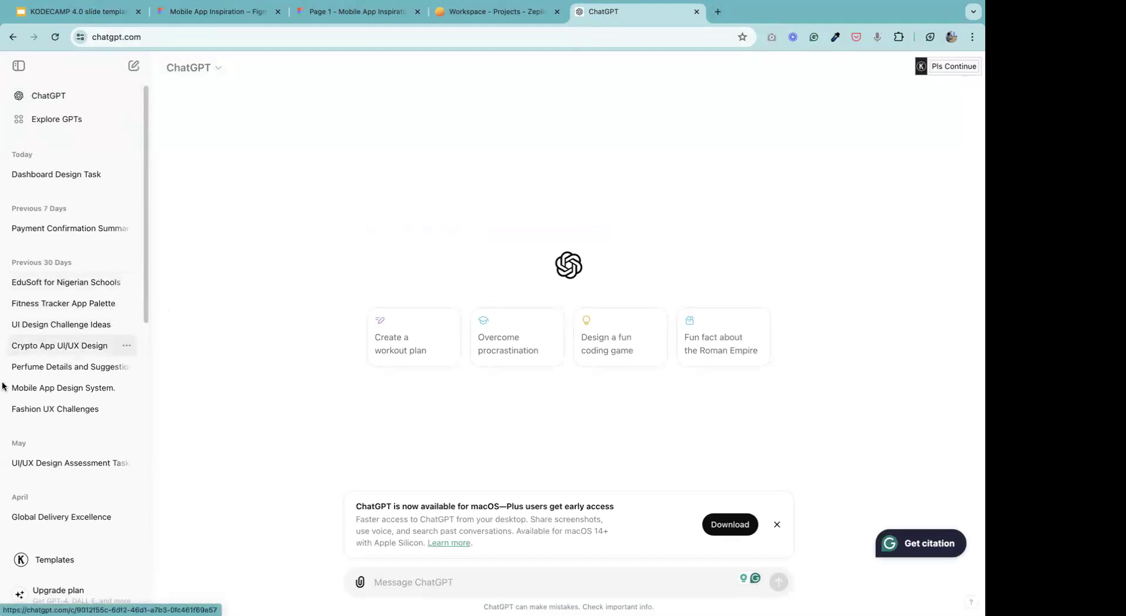
pyautogui.click(78, 304)
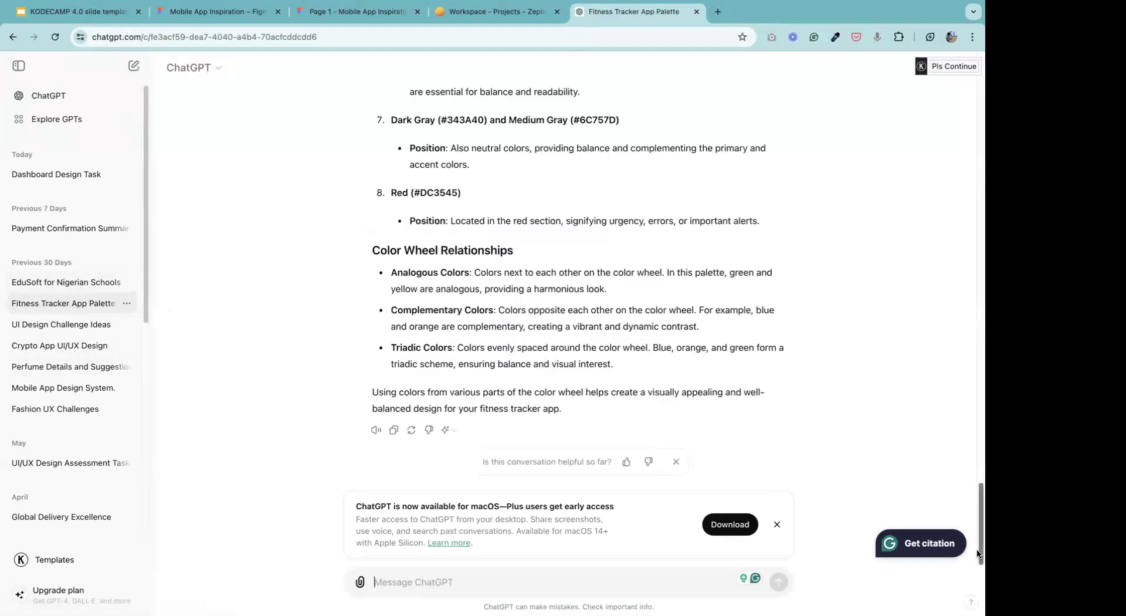
# Examine the fitness tracker palette conversation, from the original prompt and suggested colors to the text colors and example usage.
pyautogui.moveTo(979, 555); pyautogui.dragTo(979, 106)
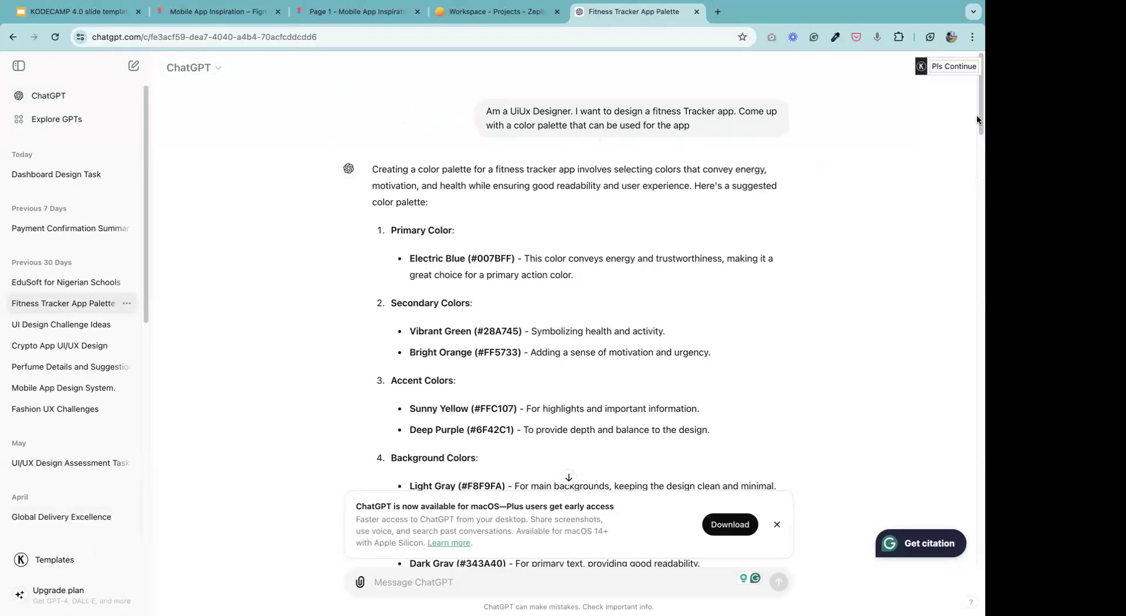
pyautogui.moveTo(977, 120); pyautogui.dragTo(964, 394)
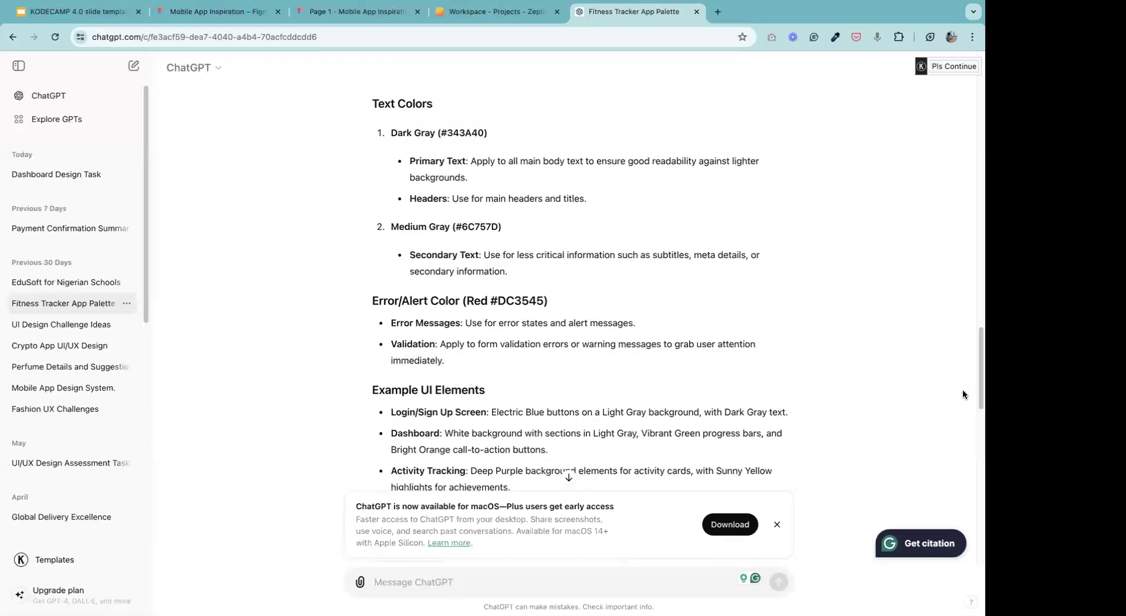
pyautogui.moveTo(977, 397); pyautogui.dragTo(978, 115)
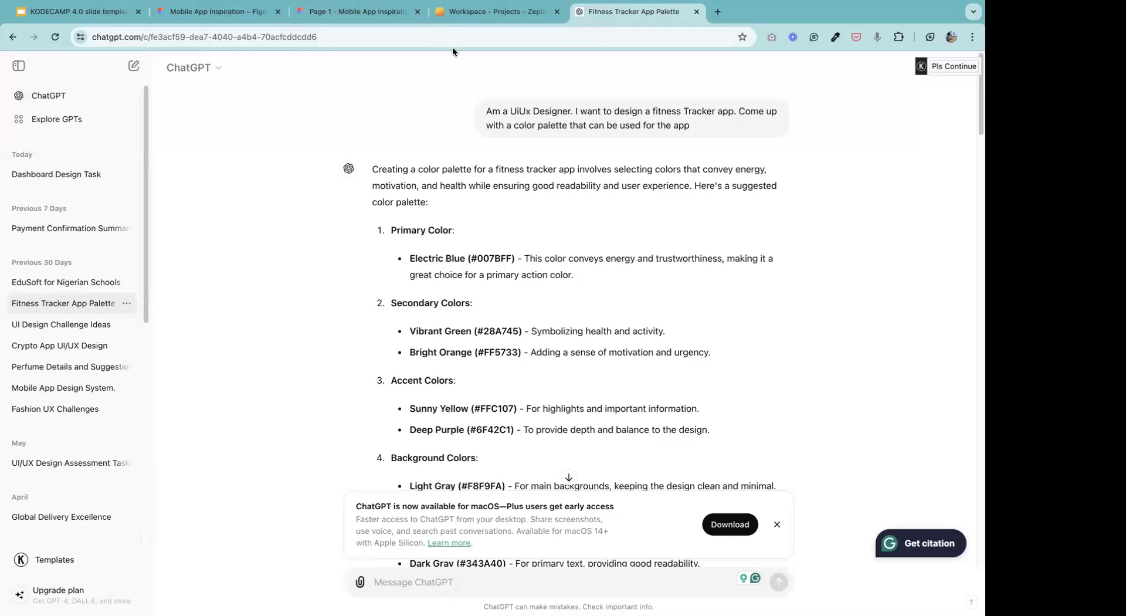
pyautogui.moveTo(977, 126)
pyautogui.mouseDown()
pyautogui.moveTo(977, 259)
pyautogui.moveTo(967, 119)
pyautogui.mouseUp()
pyautogui.moveTo(415, 259); pyautogui.dragTo(502, 259)
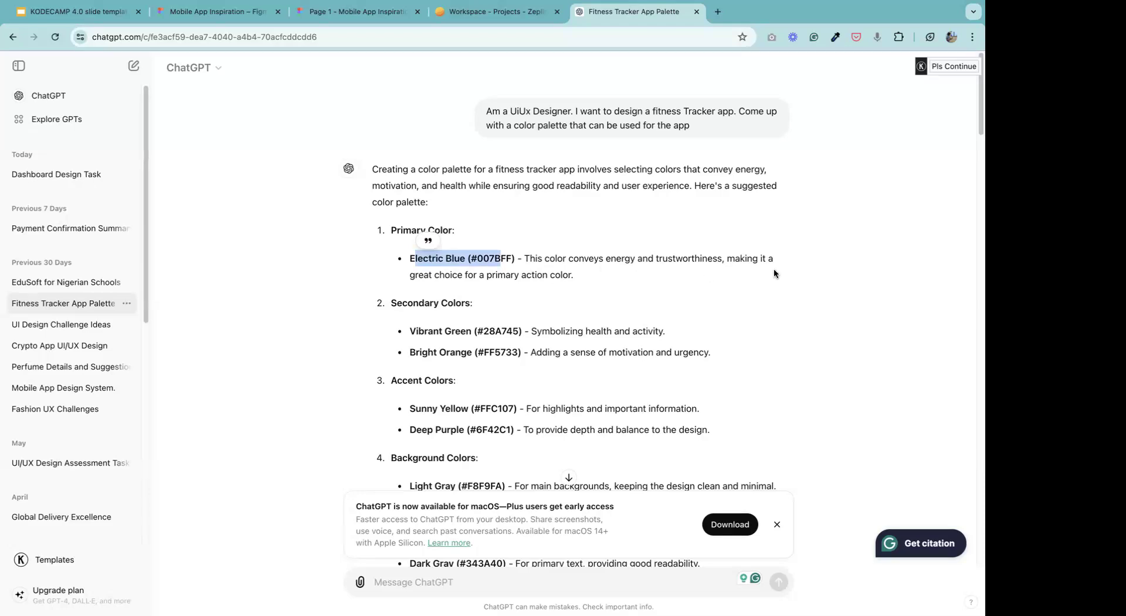
pyautogui.click(438, 263)
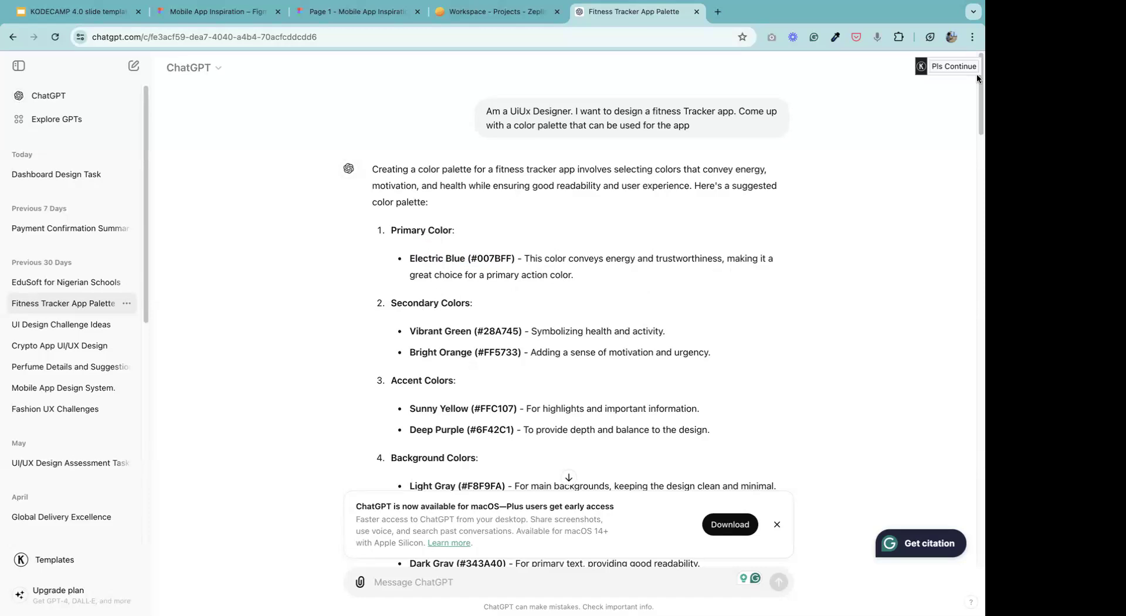
pyautogui.scroll(-5, 978, 99)
pyautogui.moveTo(978, 119); pyautogui.dragTo(977, 167)
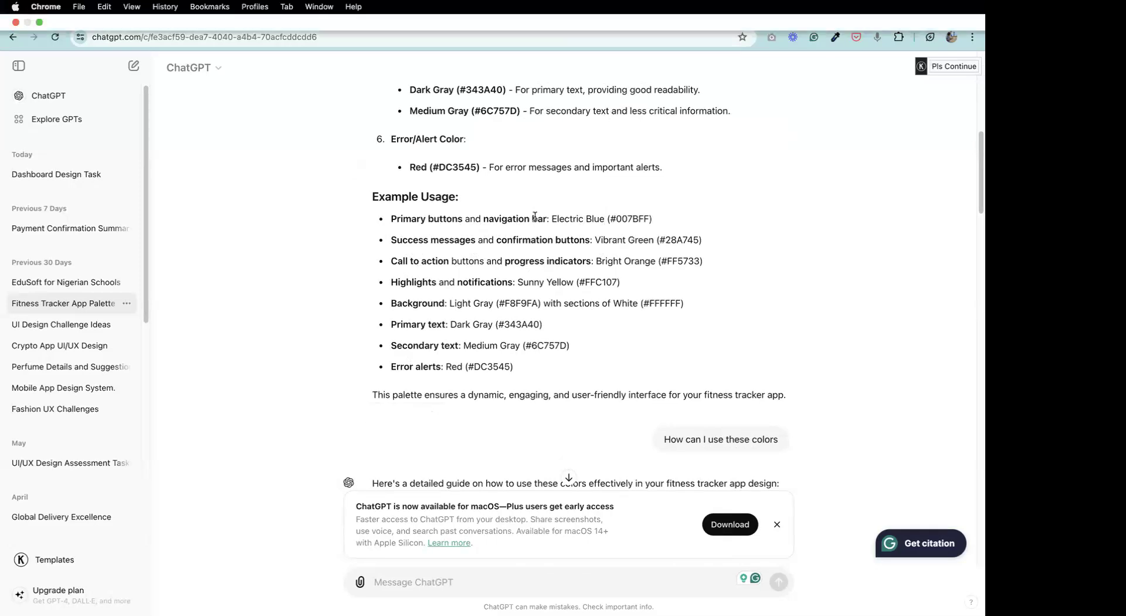
pyautogui.moveTo(977, 170); pyautogui.dragTo(979, 70)
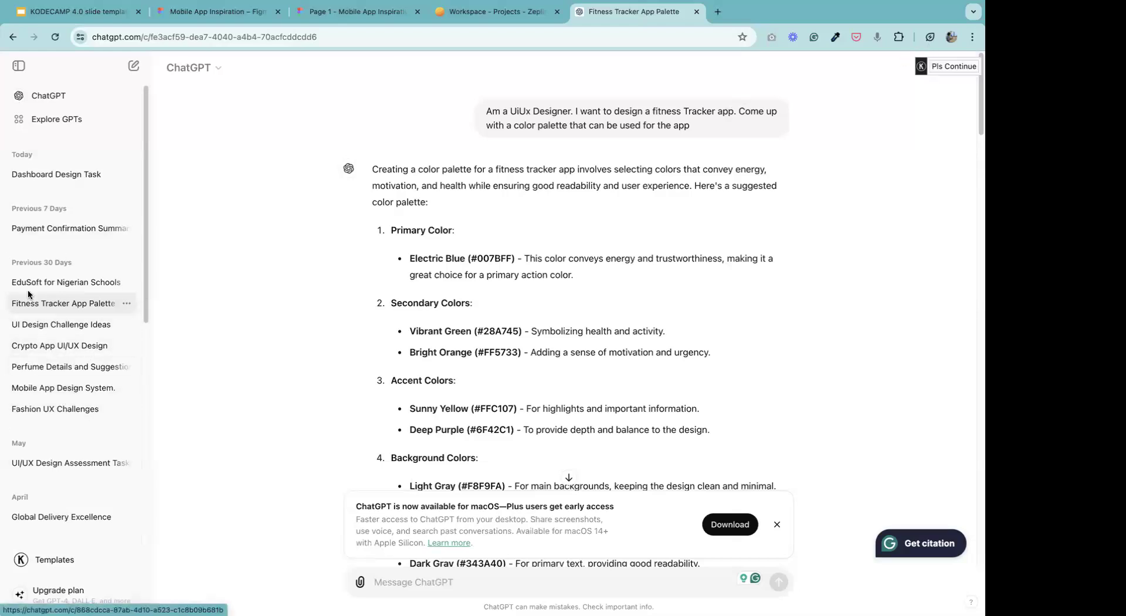
# Open the UI Design Challenge Ideas conversation and go back to its opening prompt.
pyautogui.click(53, 326)
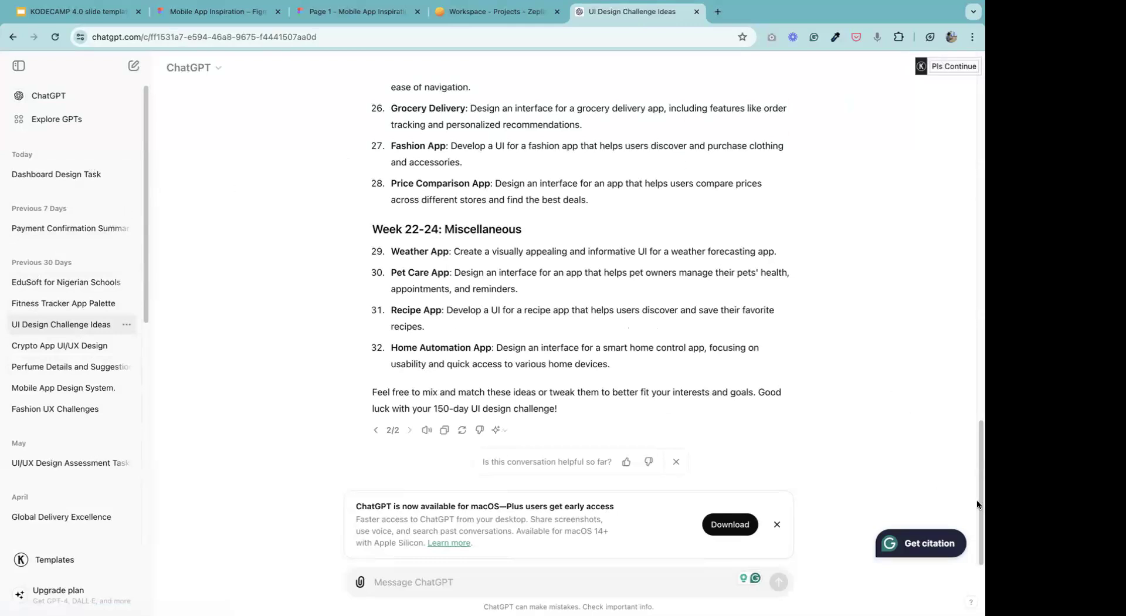
pyautogui.moveTo(976, 416); pyautogui.dragTo(976, 114)
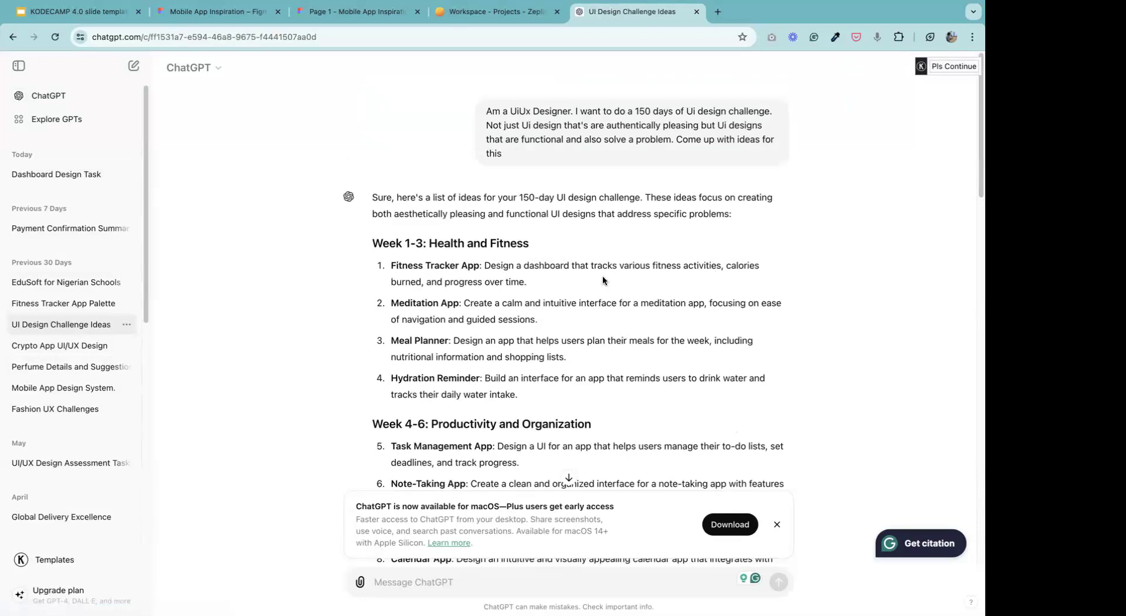
pyautogui.click(328, 21)
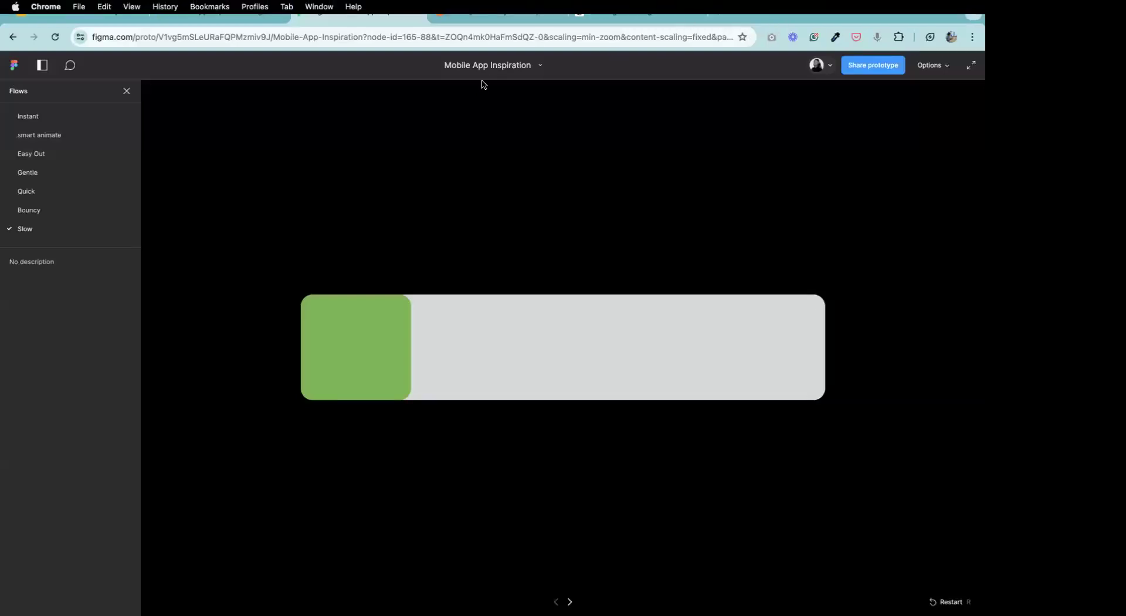
pyautogui.click(37, 21)
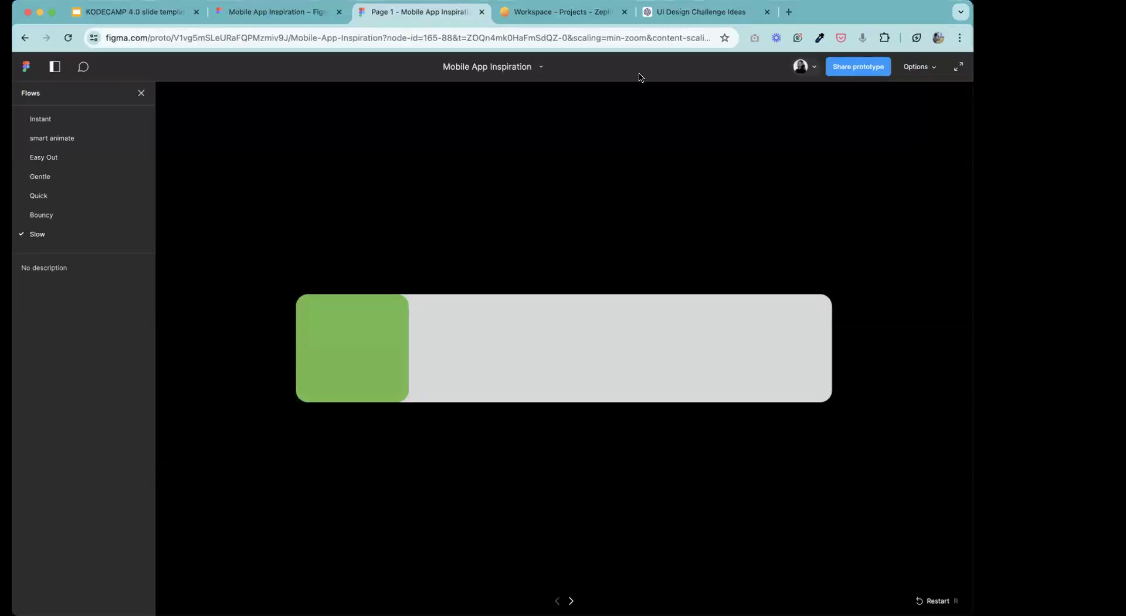
pyautogui.click(736, 16)
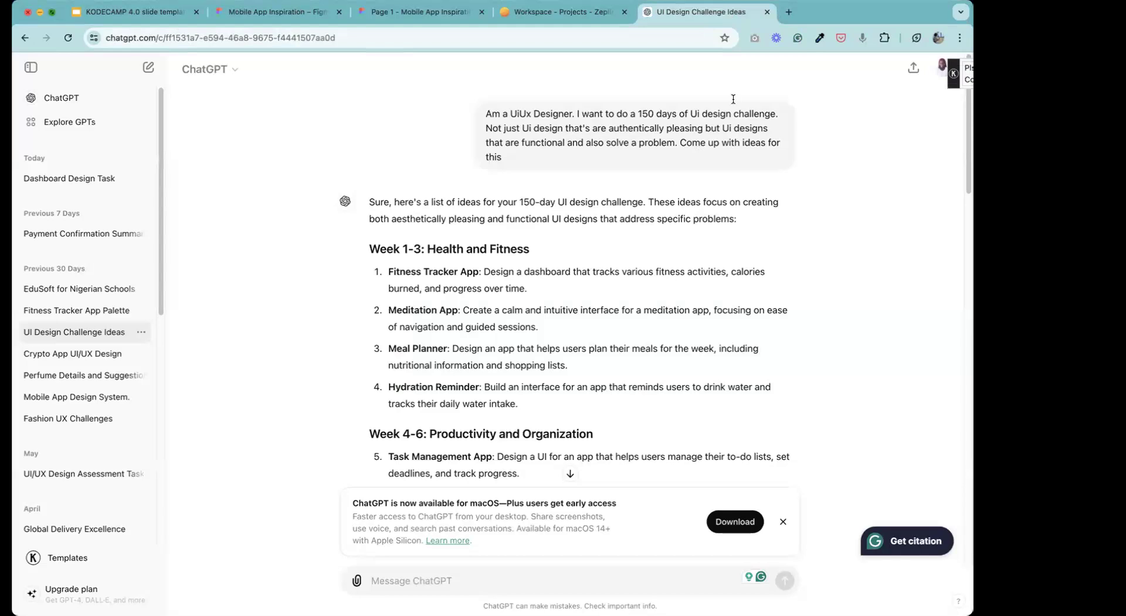
pyautogui.click(53, 12)
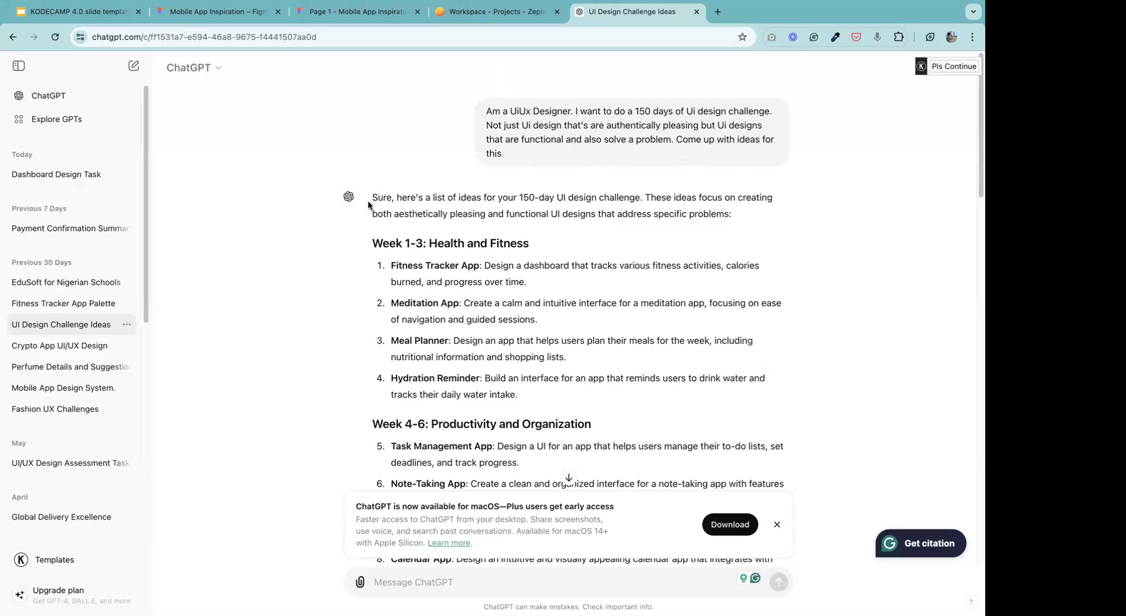
# Read through the 150-day UI design challenge ideas, from the introduction down through the weekly app categories.
pyautogui.moveTo(373, 198); pyautogui.dragTo(748, 220)
pyautogui.click(749, 221)
pyautogui.scroll(-4, 978, 169)
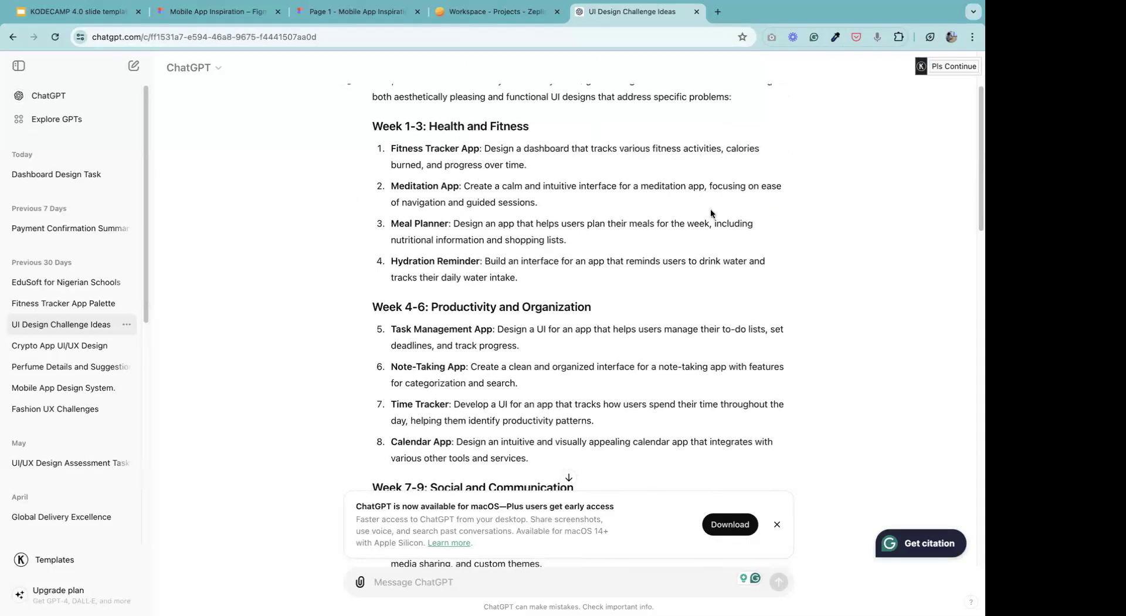
pyautogui.moveTo(978, 168); pyautogui.dragTo(951, 100)
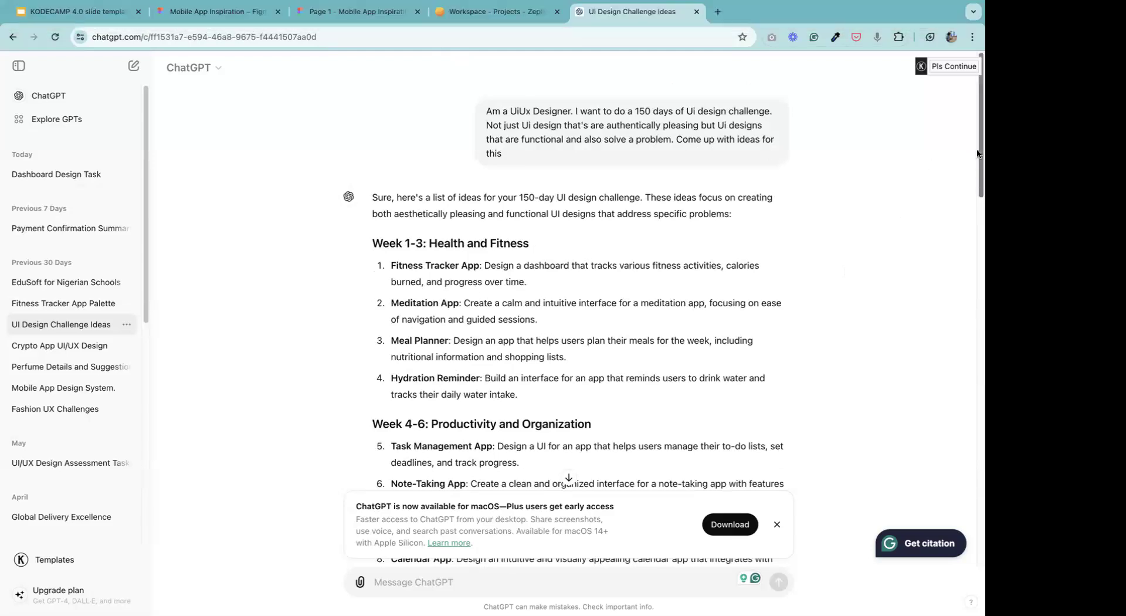
pyautogui.scroll(-3, 979, 228)
pyautogui.moveTo(978, 254); pyautogui.dragTo(977, 59)
# Return to the Mobile App Inspiration design file in Figma and change from the Hand tool to the Move tool.
pyautogui.click(334, 16)
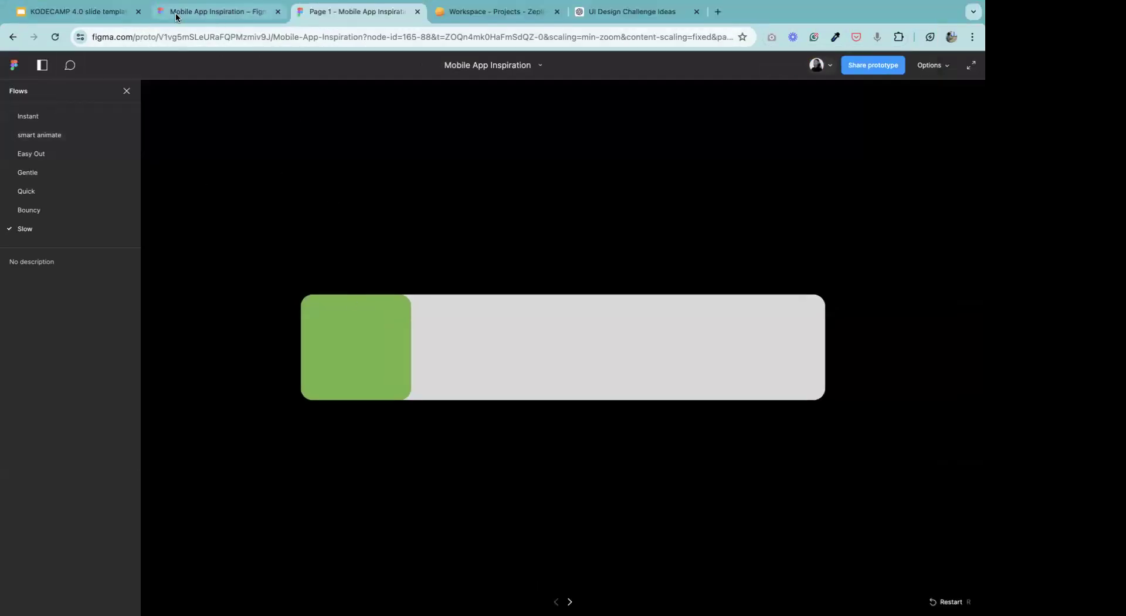
pyautogui.click(177, 15)
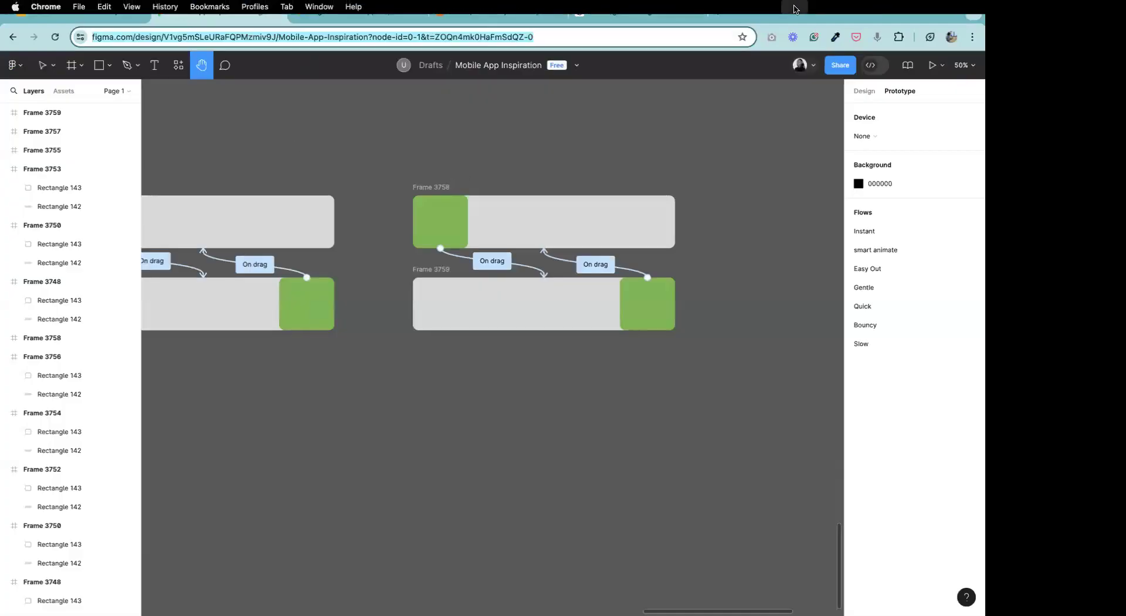
pyautogui.click(724, 221)
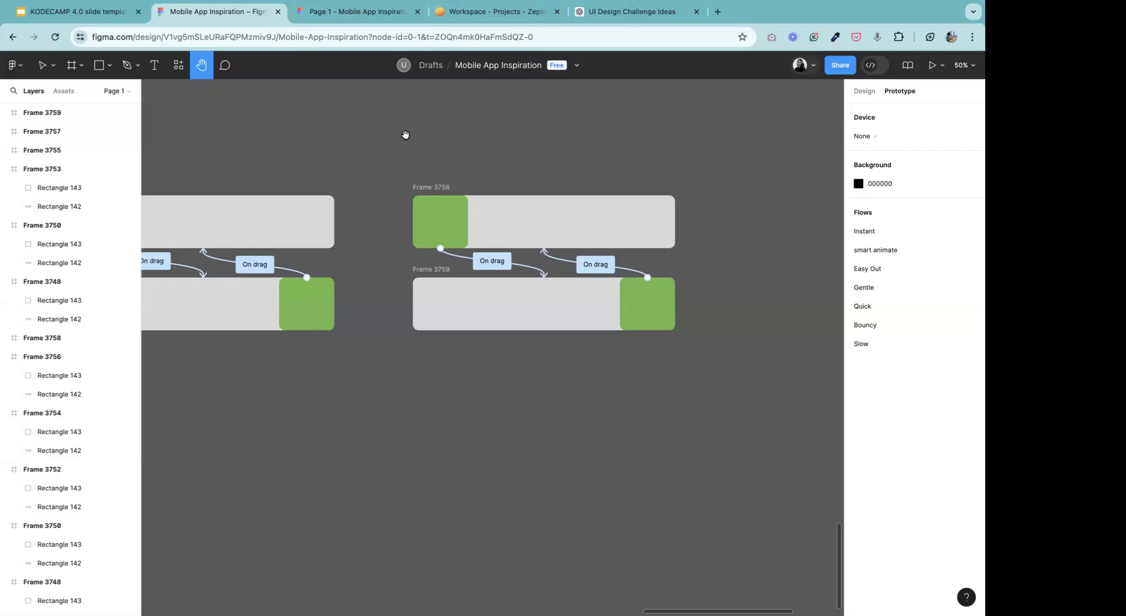
pyautogui.press('v')
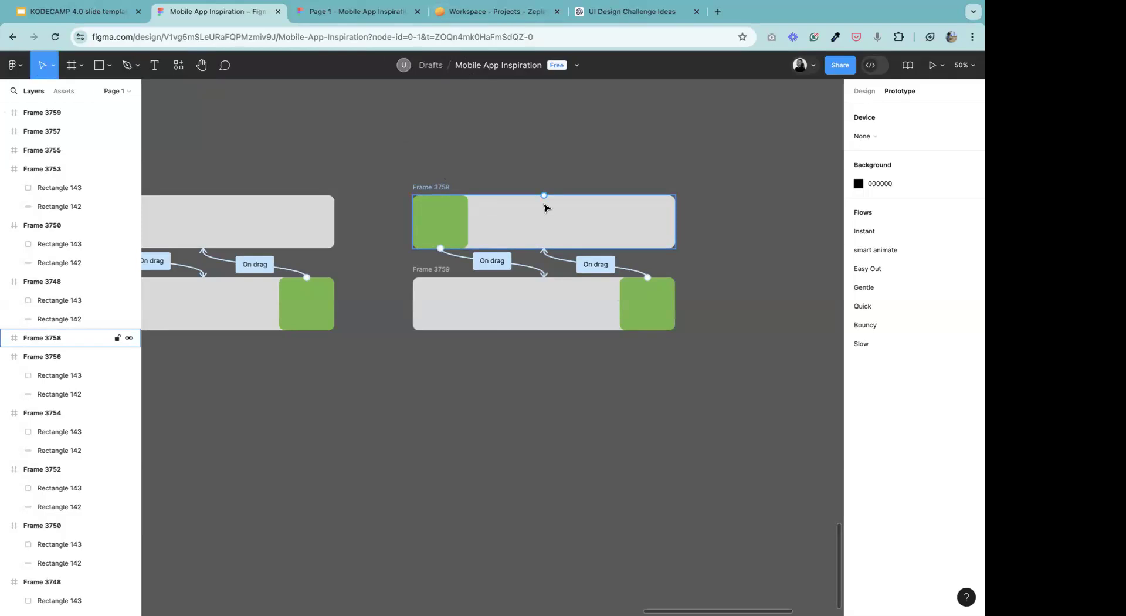
pyautogui.click(616, 385)
pyautogui.click(672, 324)
pyautogui.click(820, 184)
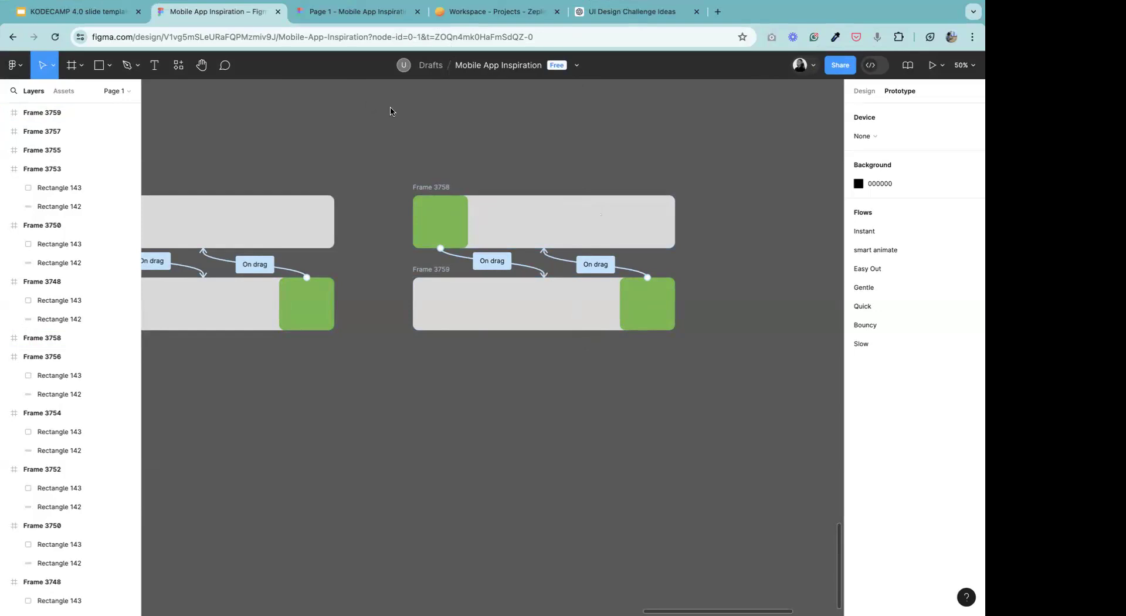
pyautogui.moveTo(955, 6)
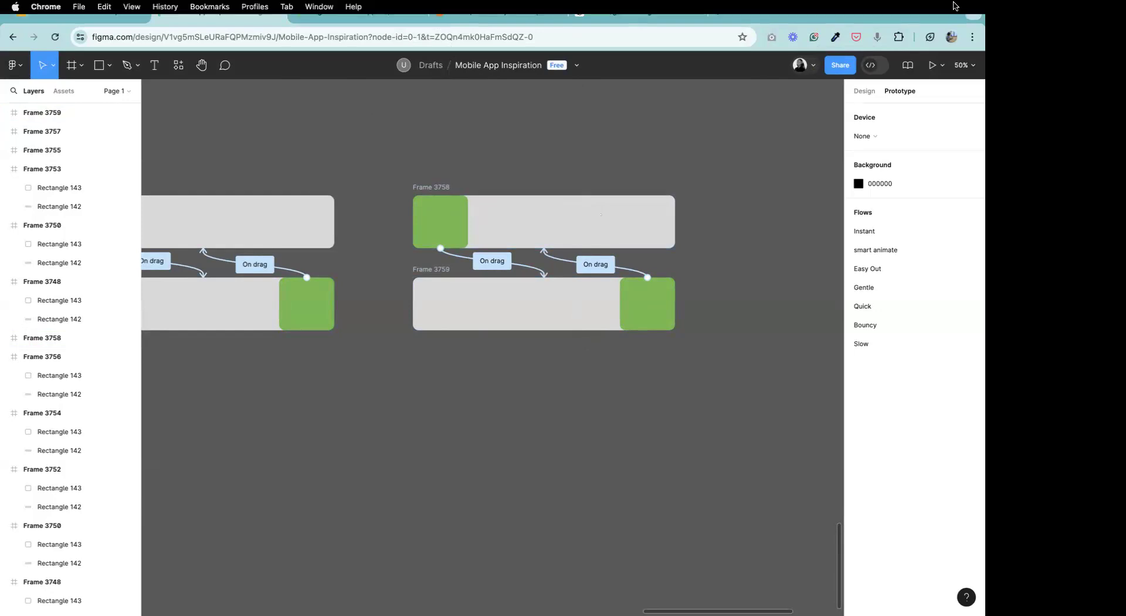